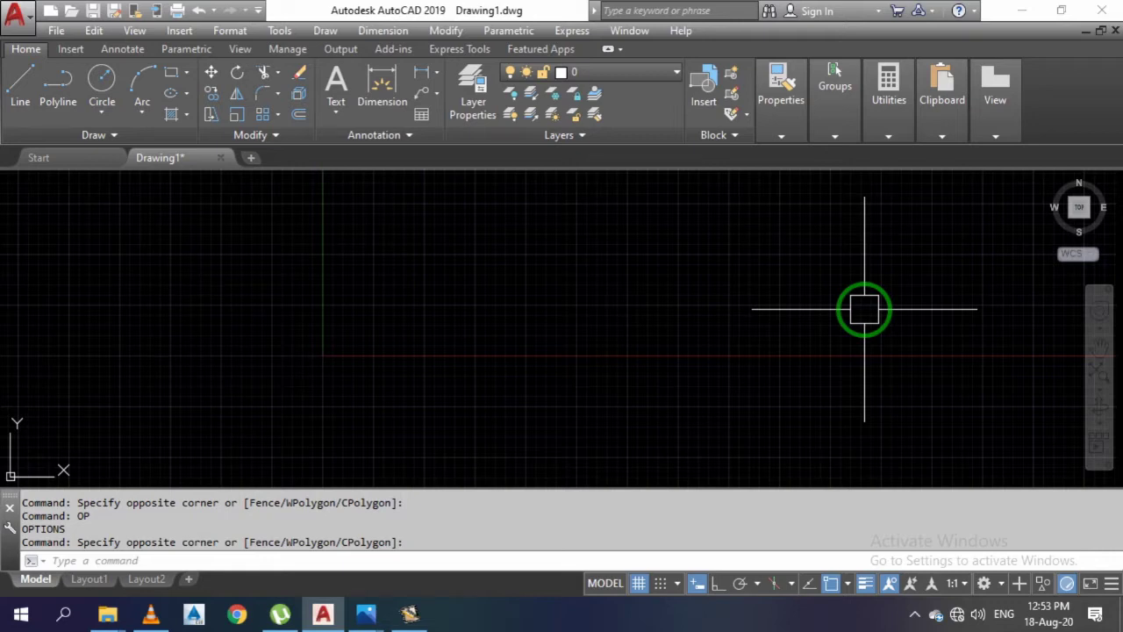
# - Dismiss the stray selection and tray popup, then open Drawing Units with UN
pyautogui.press('Escape')
pyautogui.click(622, 321)
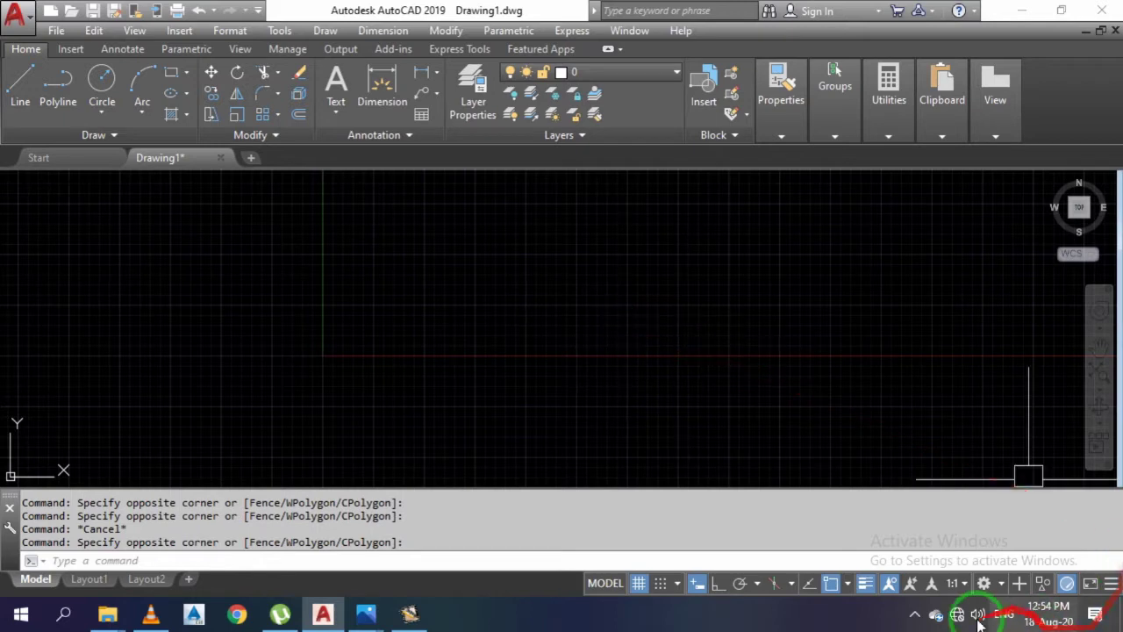
pyautogui.click(914, 614)
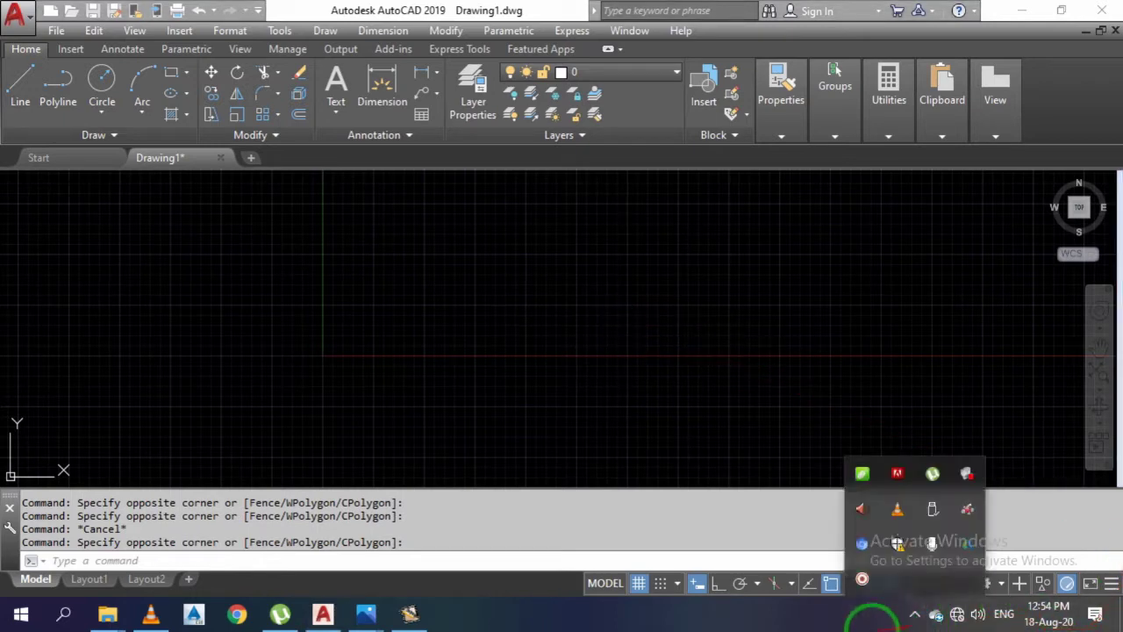
pyautogui.click(682, 326)
pyautogui.click(628, 303)
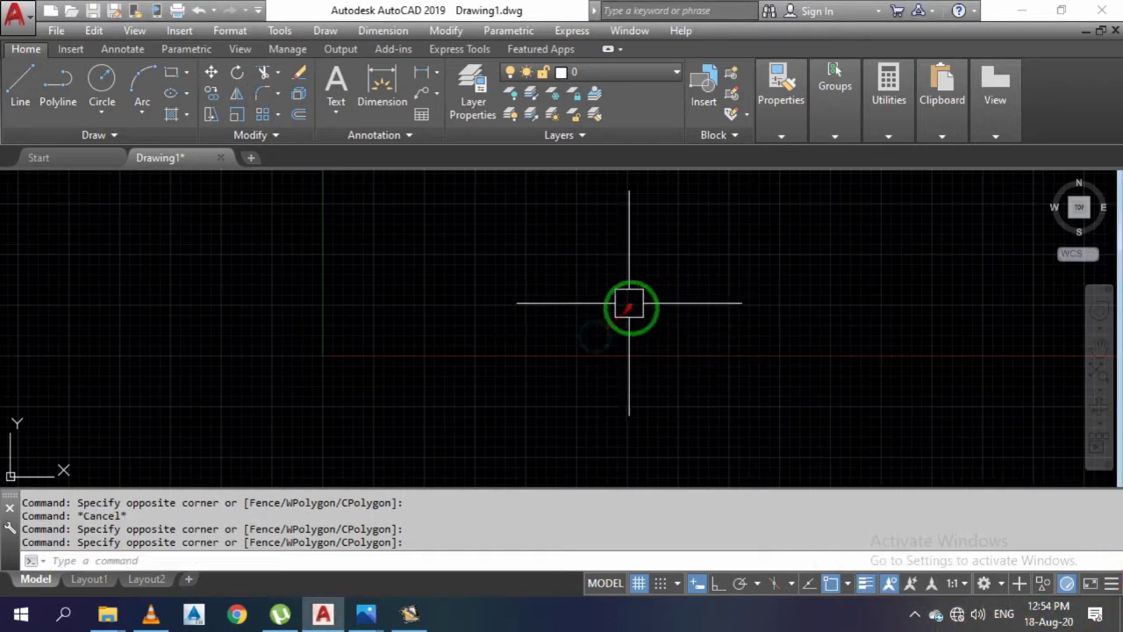
pyautogui.click(449, 352)
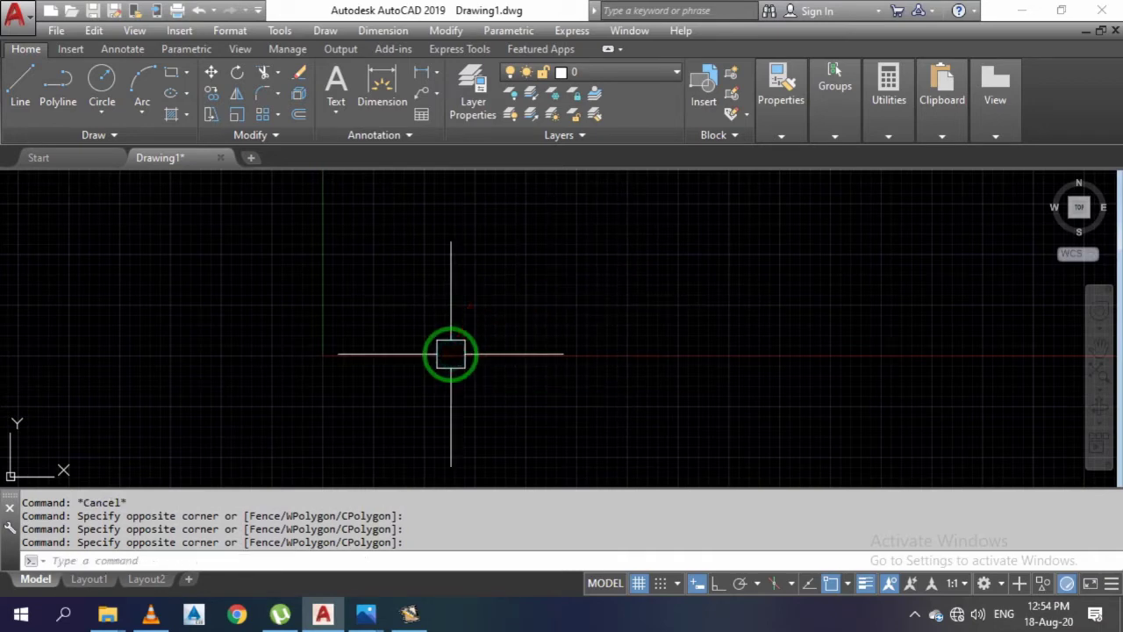
pyautogui.click(491, 309)
pyautogui.click(487, 318)
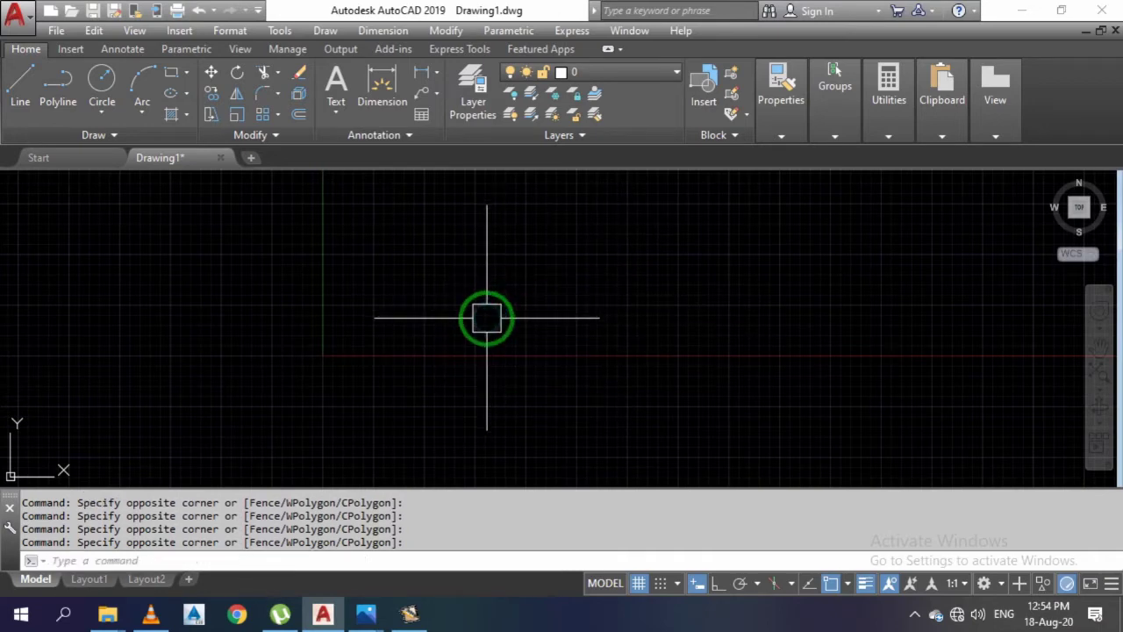
pyautogui.write('un')
pyautogui.press('Return')
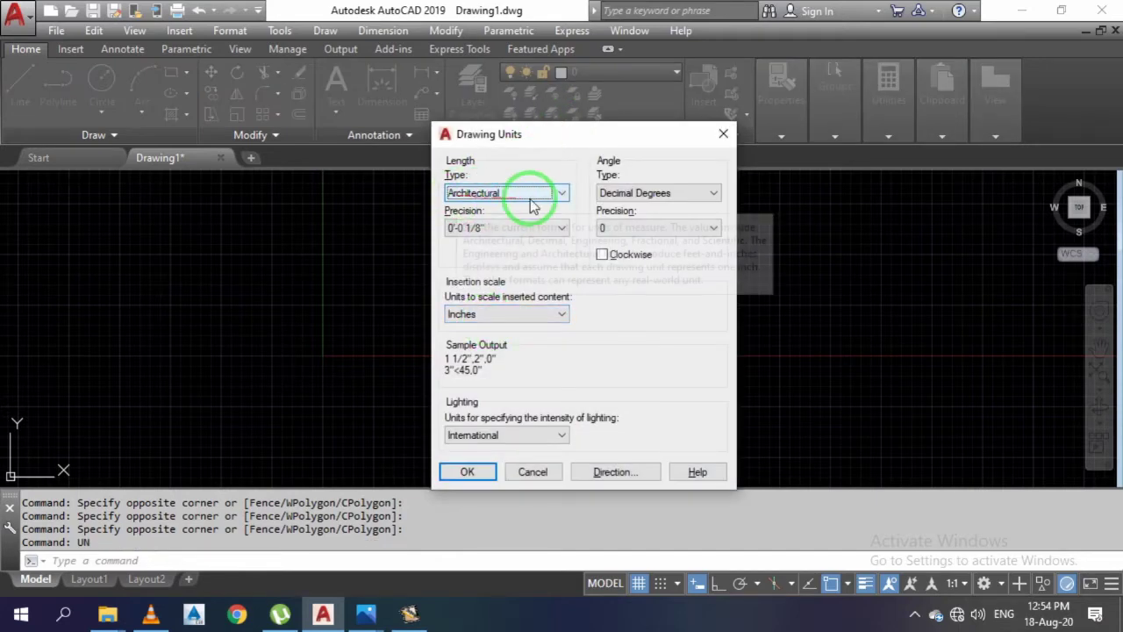
# - Accept the Architectural, Inches drawing units and clear the stray selection
pyautogui.click(467, 471)
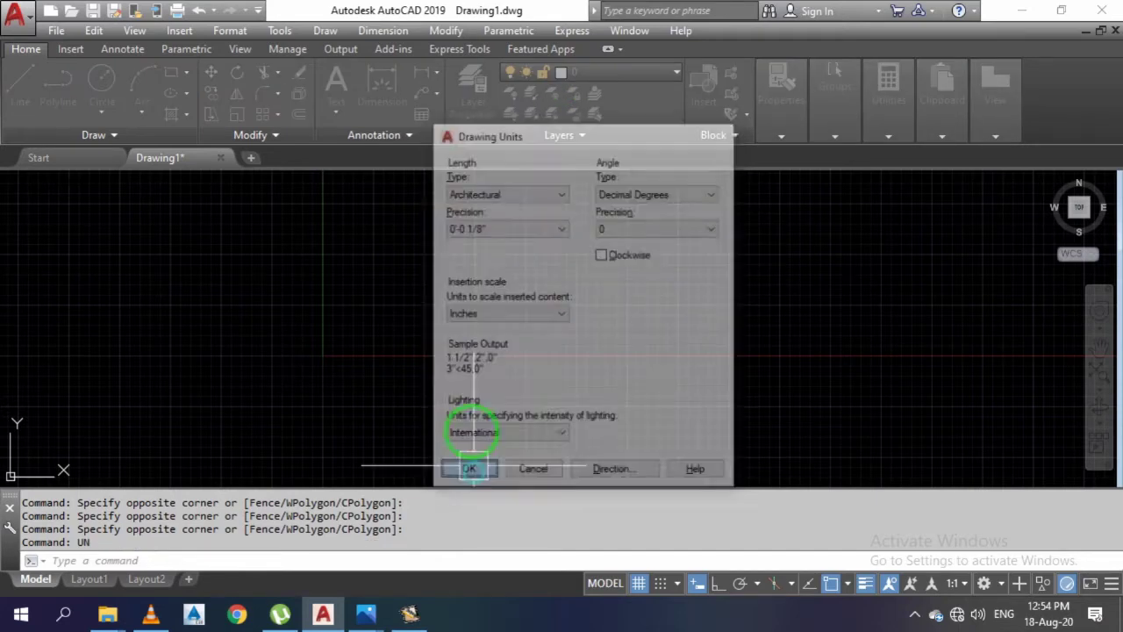
pyautogui.click(443, 338)
pyautogui.press('Escape')
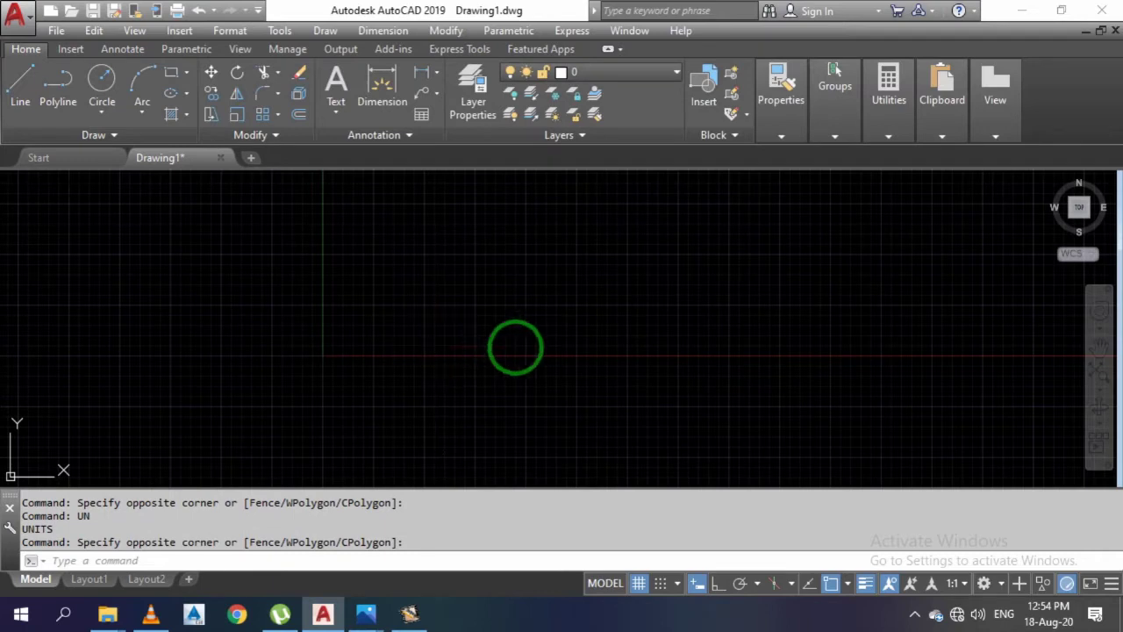
# - Set the Standard dimension style's primary units to Architectural with 1/8" precision
pyautogui.write('d')
pyautogui.press('Return')
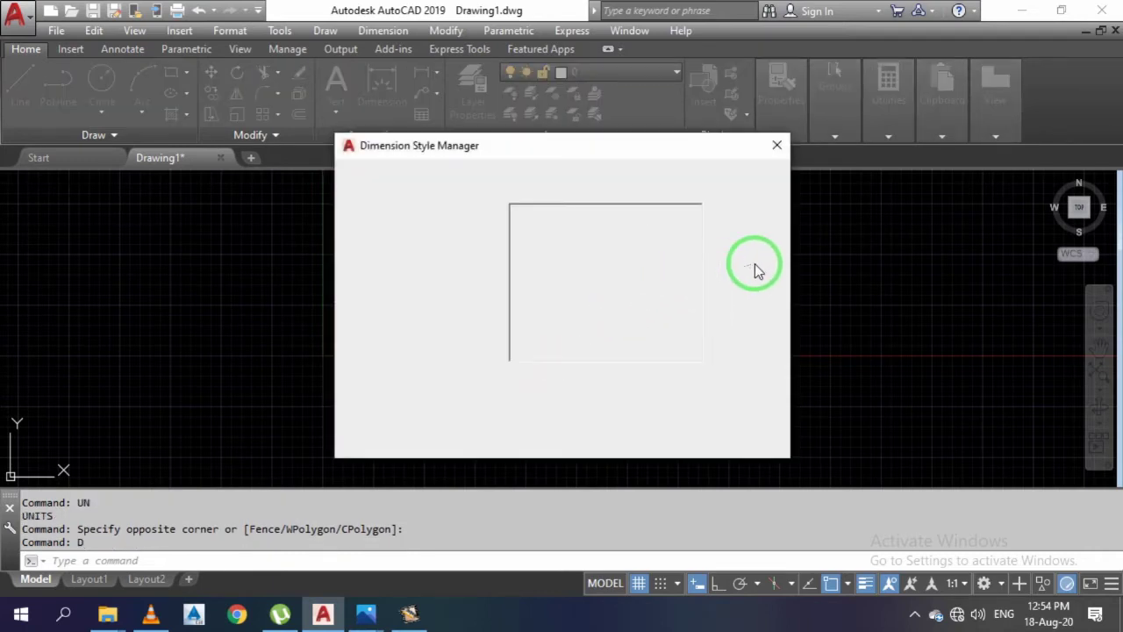
pyautogui.click(744, 267)
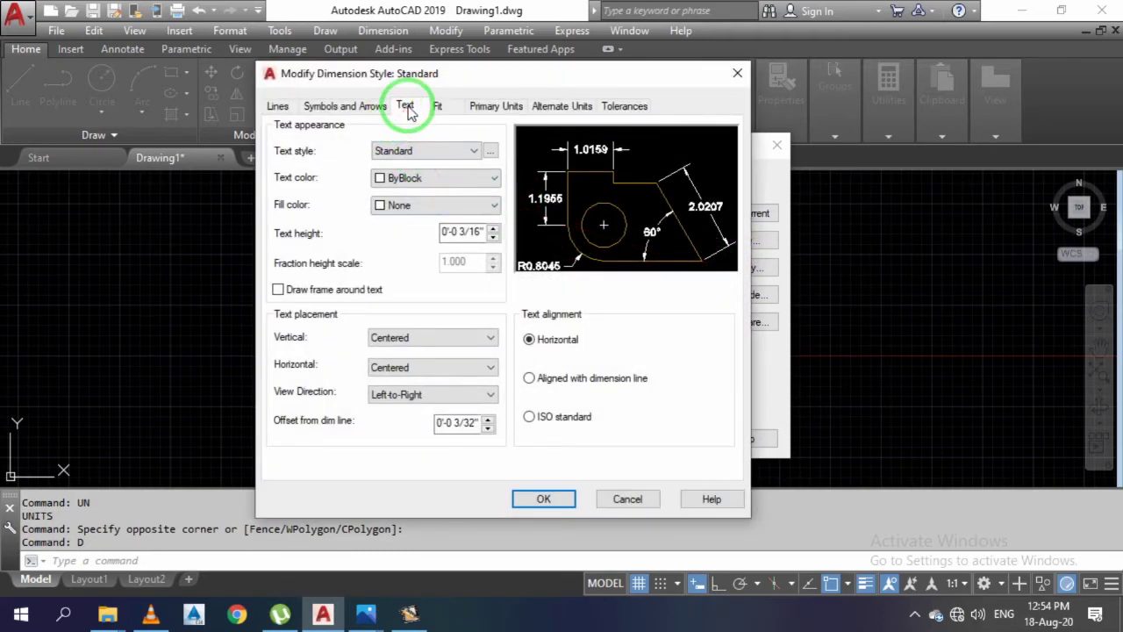
pyautogui.click(489, 106)
pyautogui.click(456, 143)
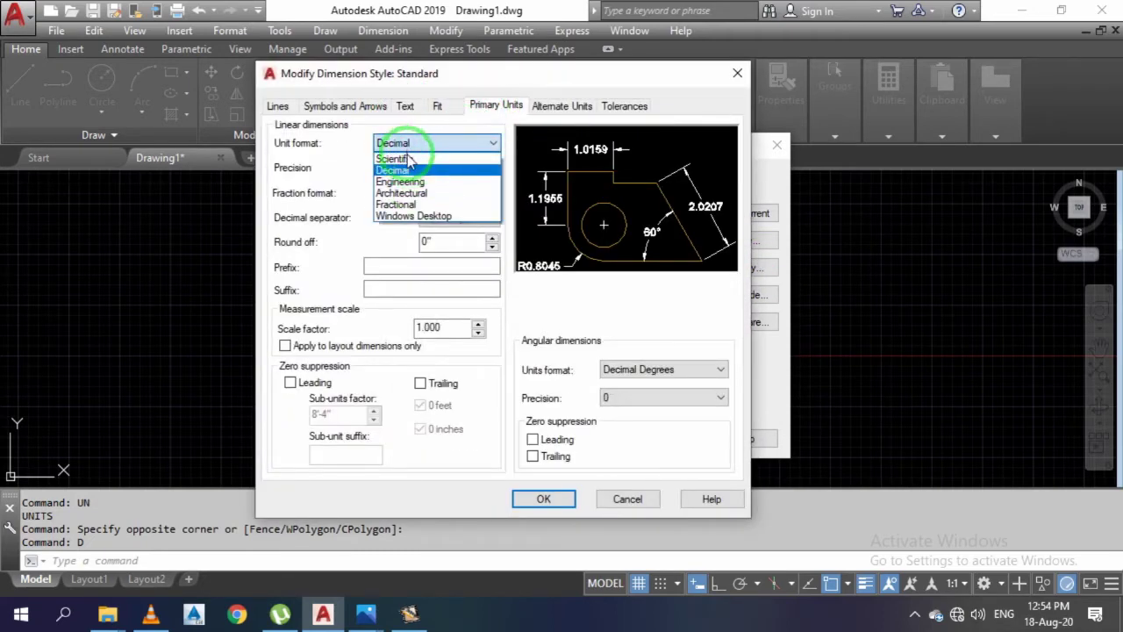
pyautogui.click(419, 186)
pyautogui.click(420, 169)
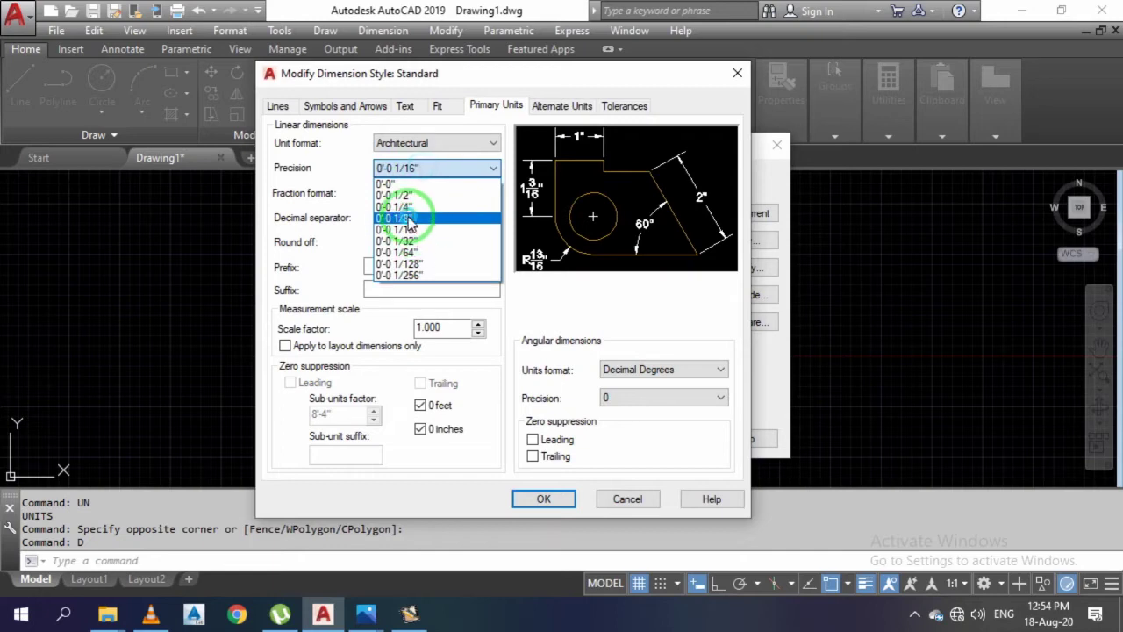
pyautogui.click(426, 213)
# - Set the Standard style's dimension text height to 9 and save the style
pyautogui.click(405, 105)
pyautogui.moveTo(474, 230); pyautogui.dragTo(364, 247)
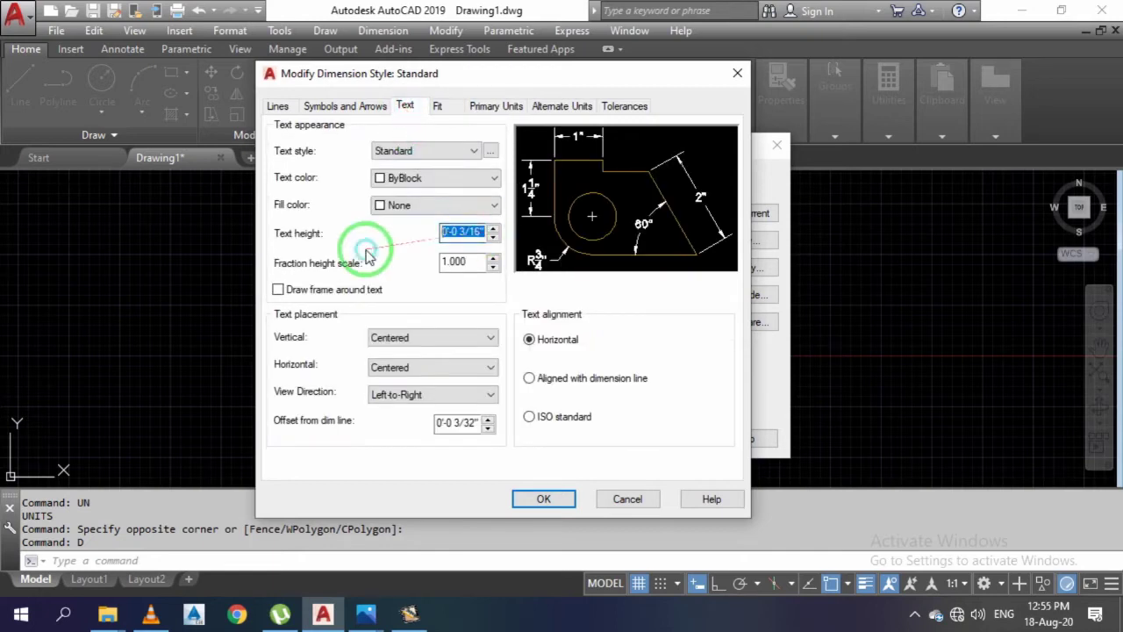
pyautogui.write('9')
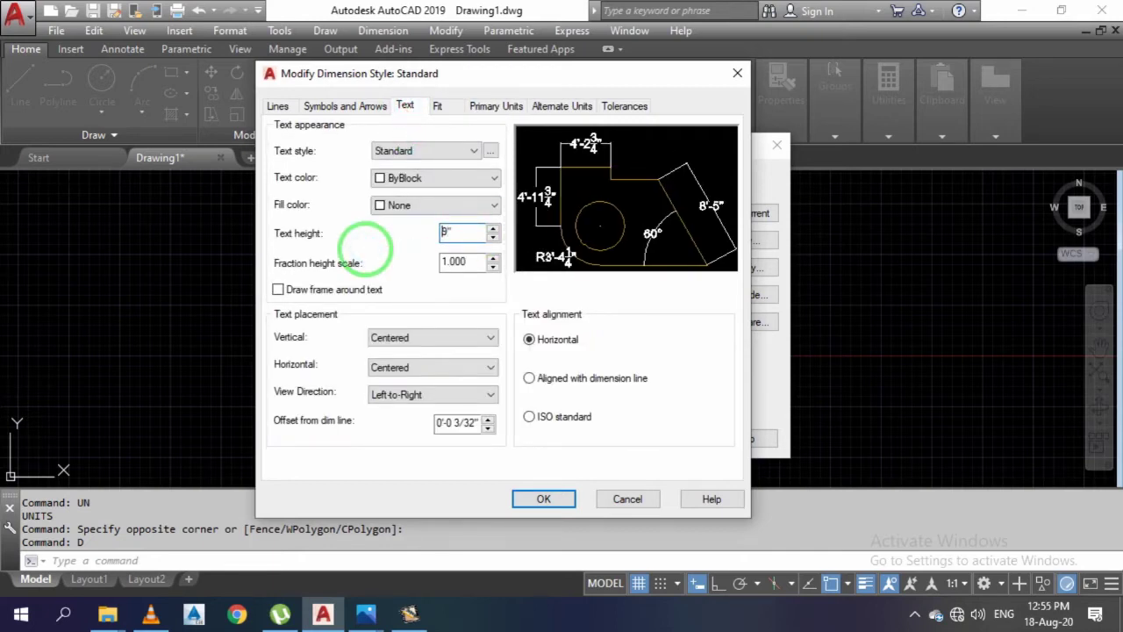
pyautogui.click(544, 498)
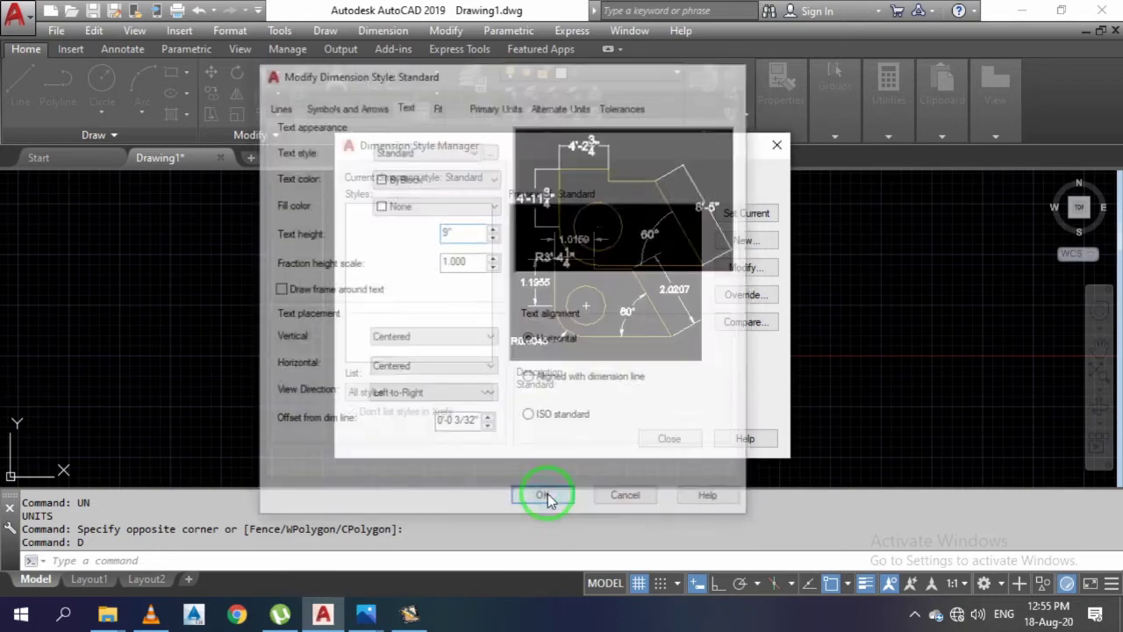
pyautogui.click(673, 439)
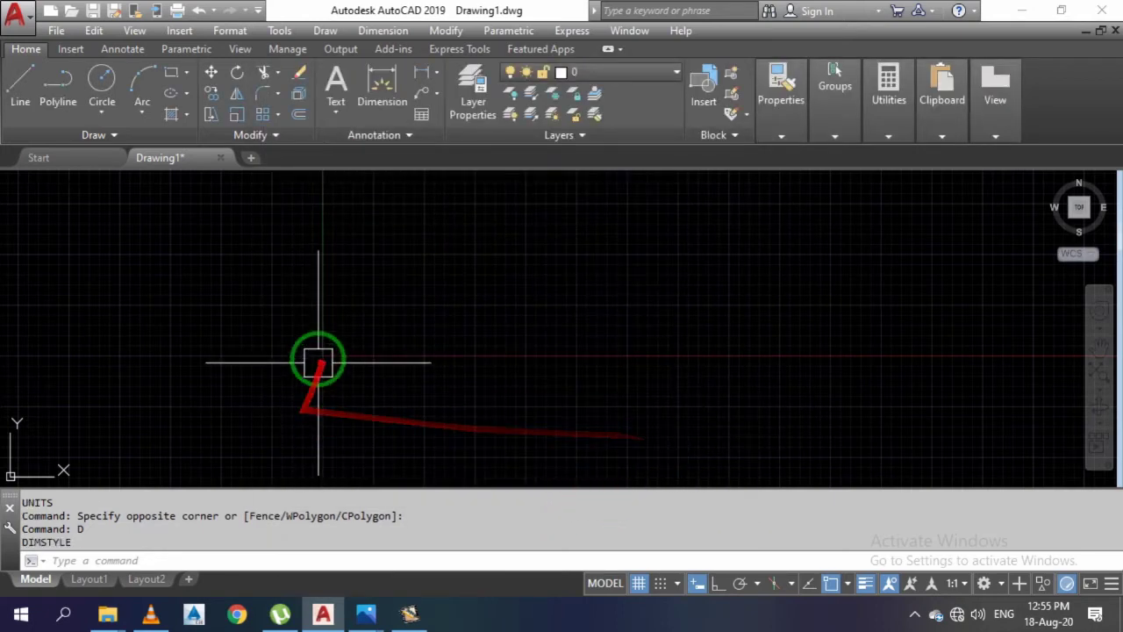
# - Pan the empty canvas left and down and zoom in to make room for the plan
pyautogui.click(368, 310)
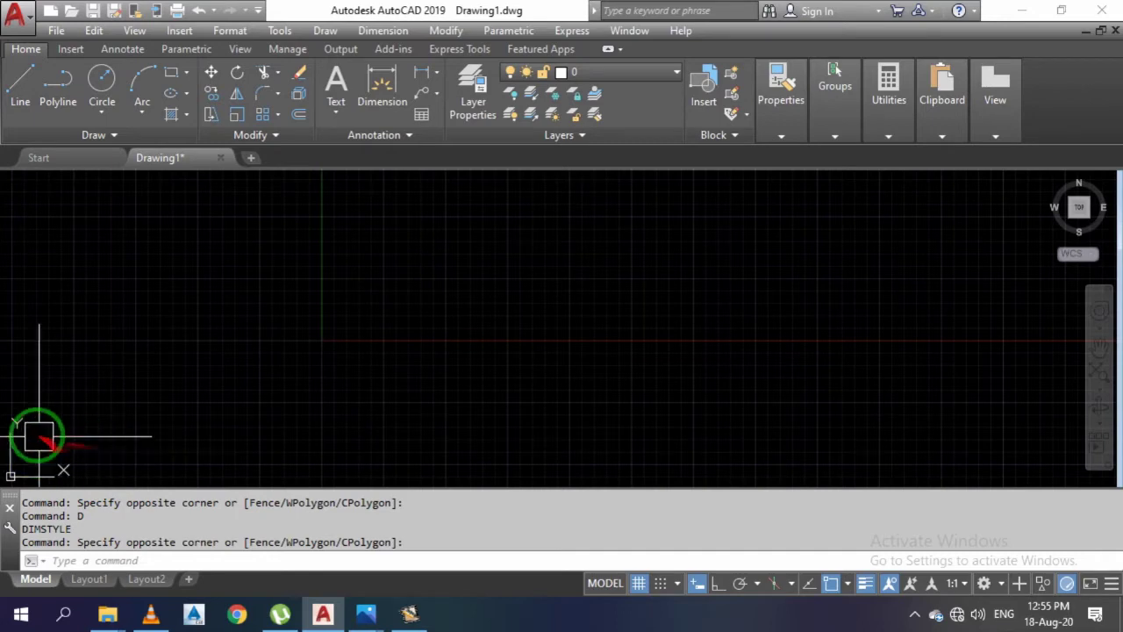
pyautogui.moveTo(307, 360); pyautogui.dragTo(349, 365, button='middle')
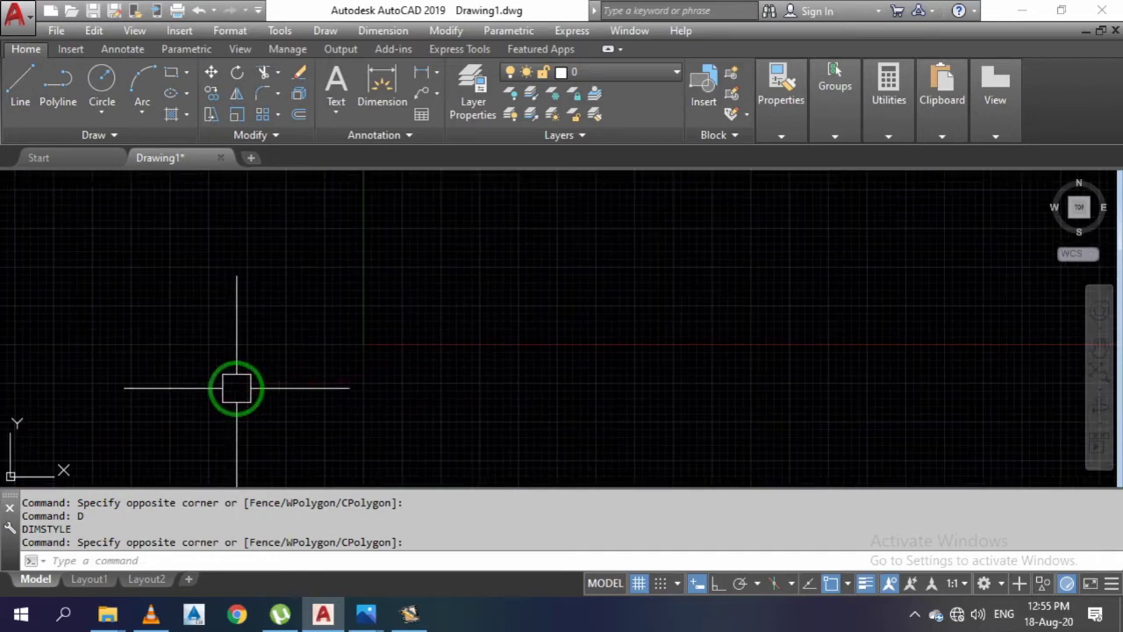
pyautogui.scroll(1, 304, 401)
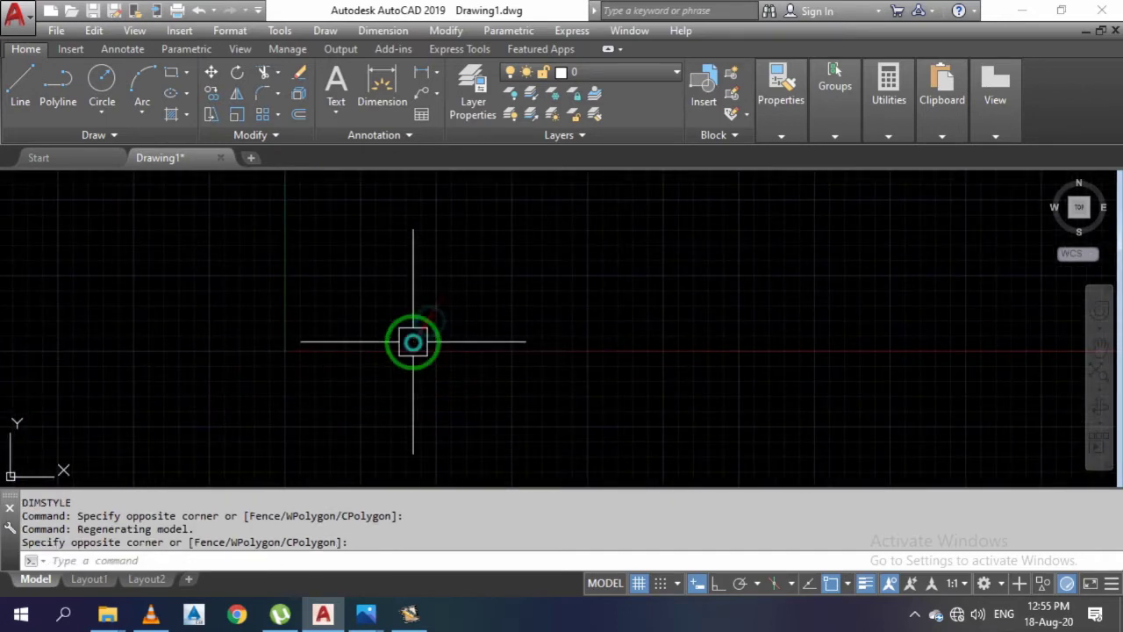
pyautogui.scroll(1, 392, 348)
pyautogui.moveTo(494, 333); pyautogui.dragTo(353, 446, button='middle')
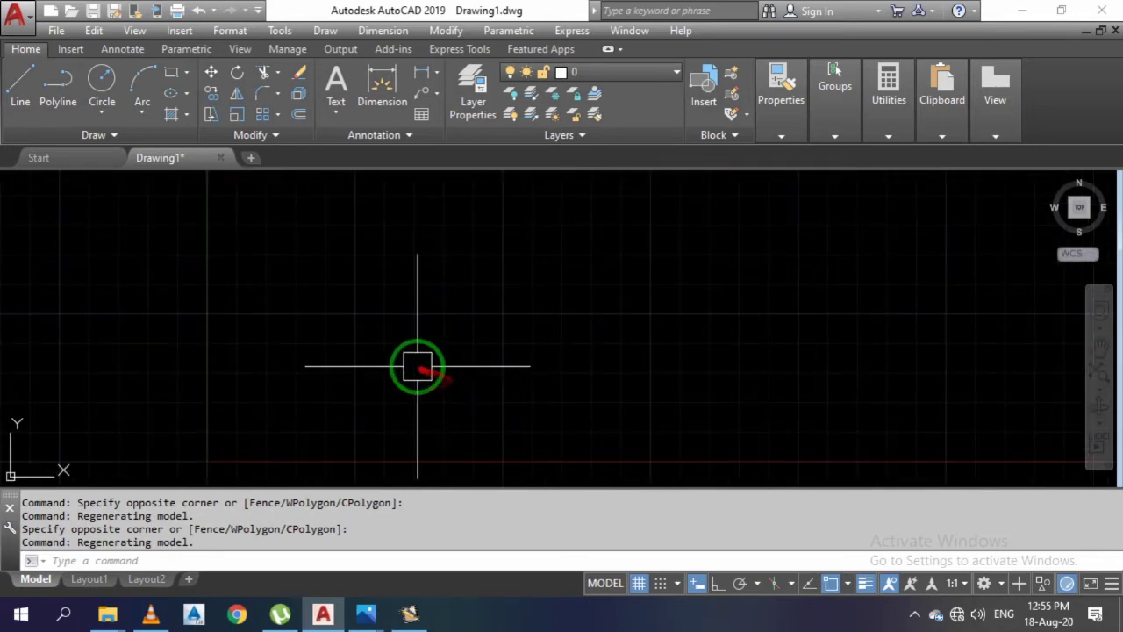
pyautogui.click(421, 334)
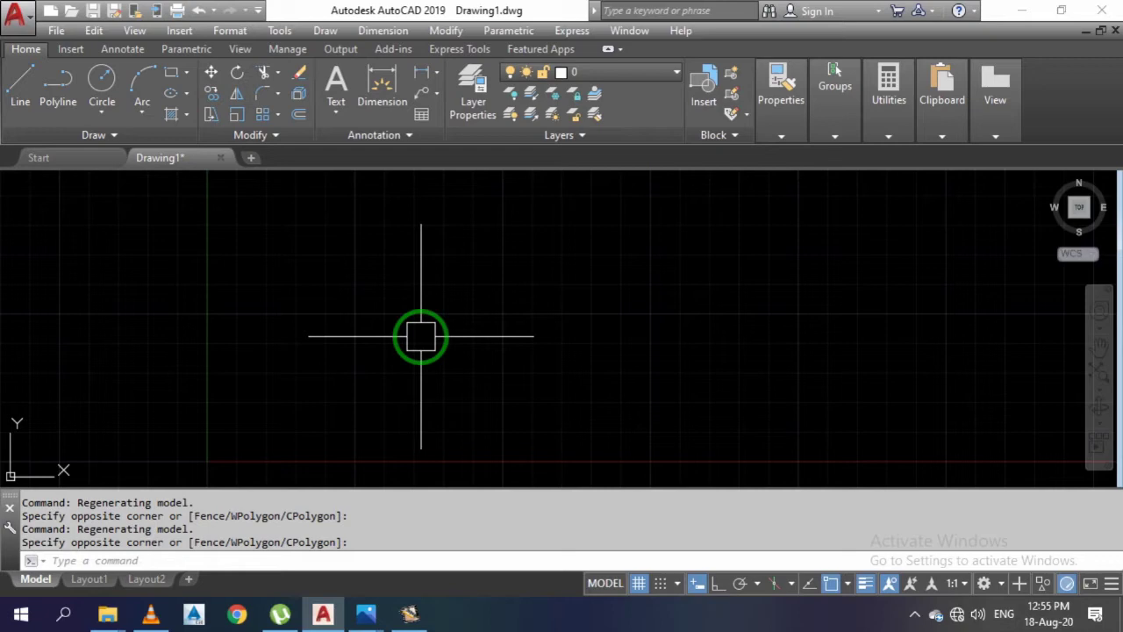
# - Start a line at the top-left, turn on Ortho, and draw the first 14' side
pyautogui.write('l')
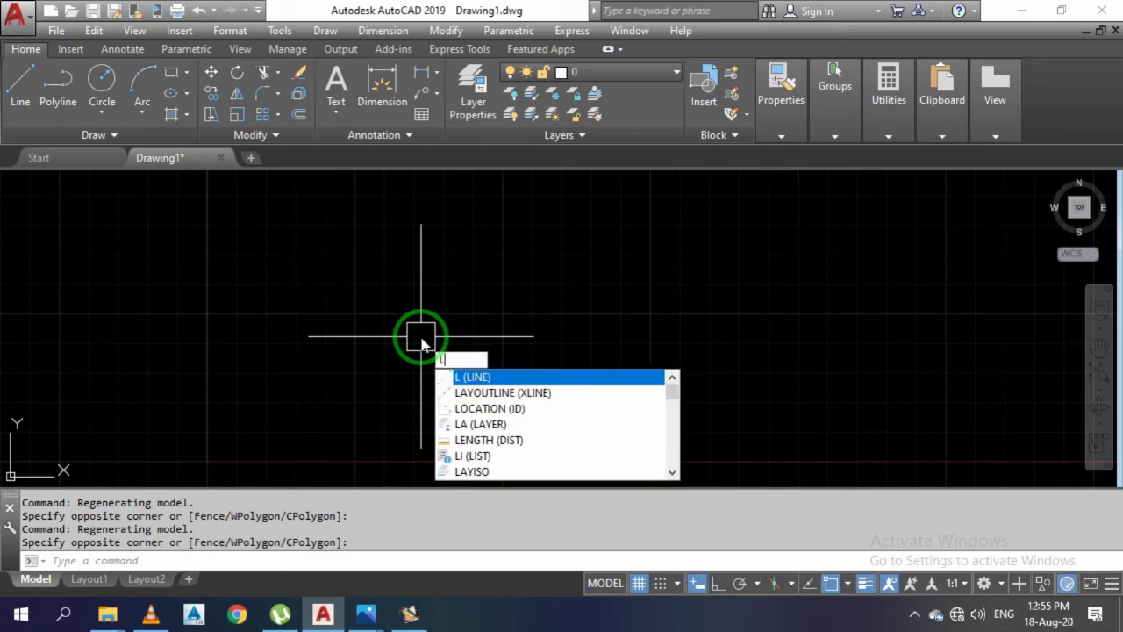
pyautogui.press('Return')
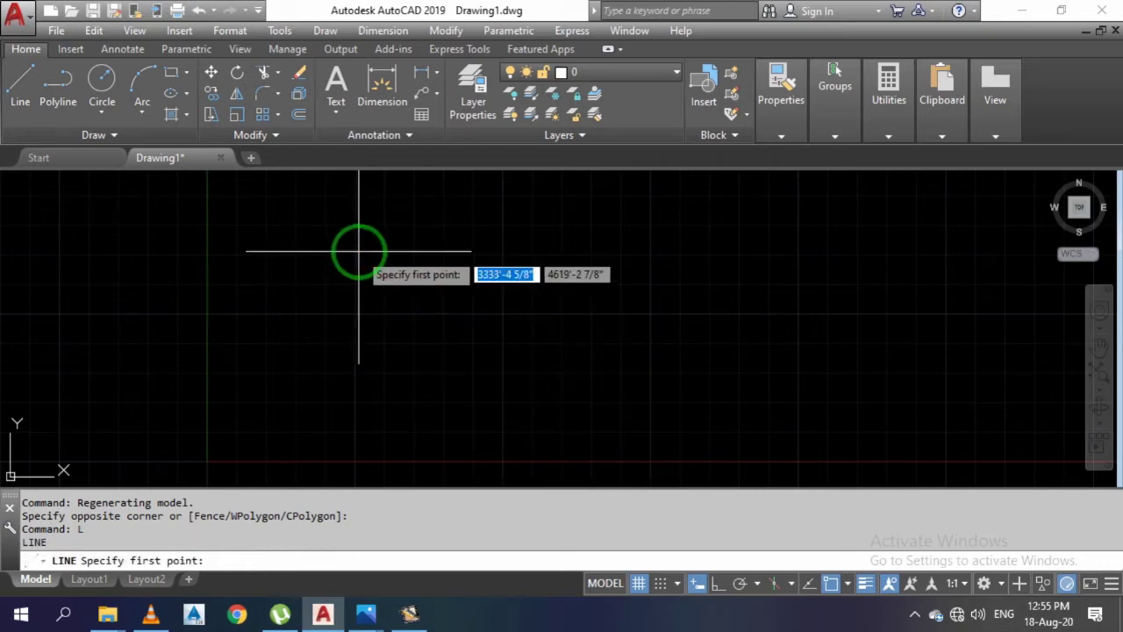
pyautogui.click(369, 252)
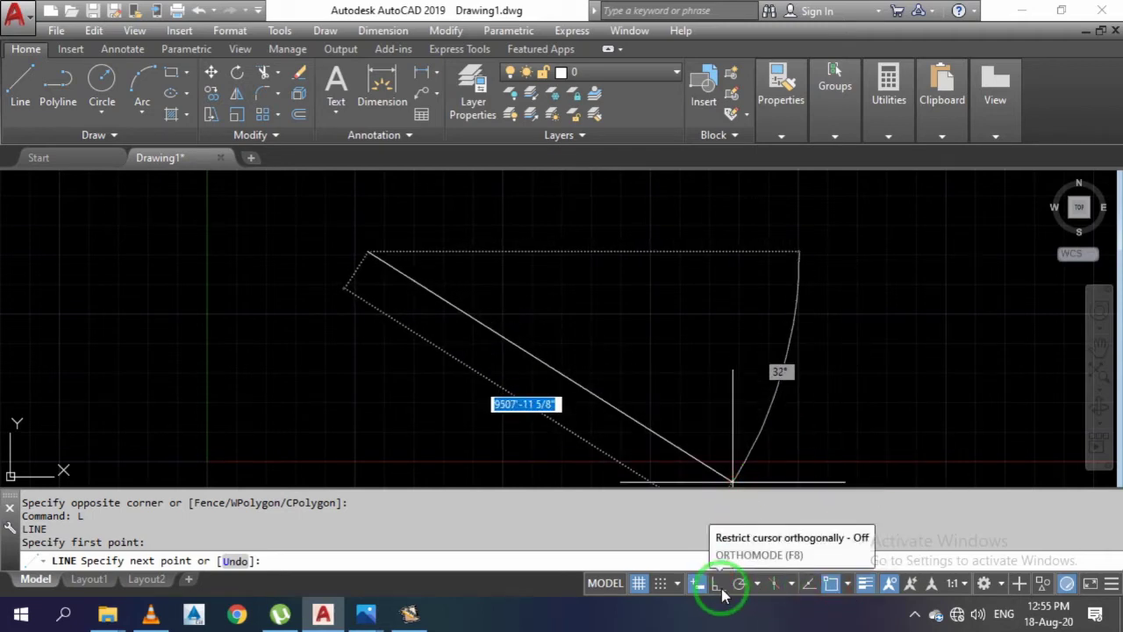
pyautogui.click(718, 586)
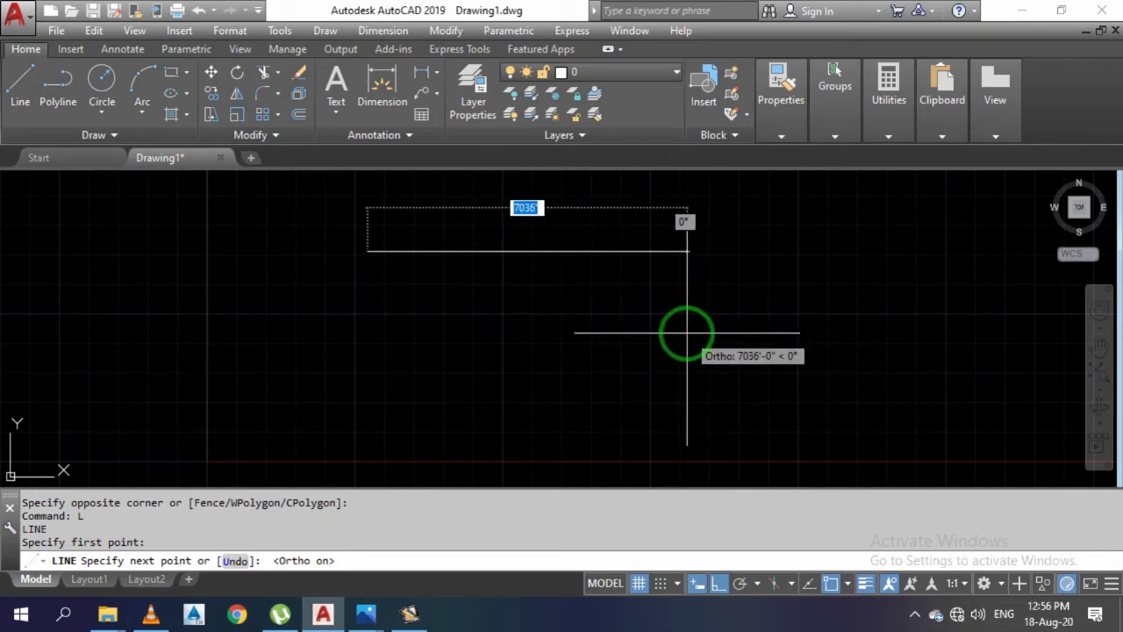
pyautogui.write('14')
pyautogui.press('Return')
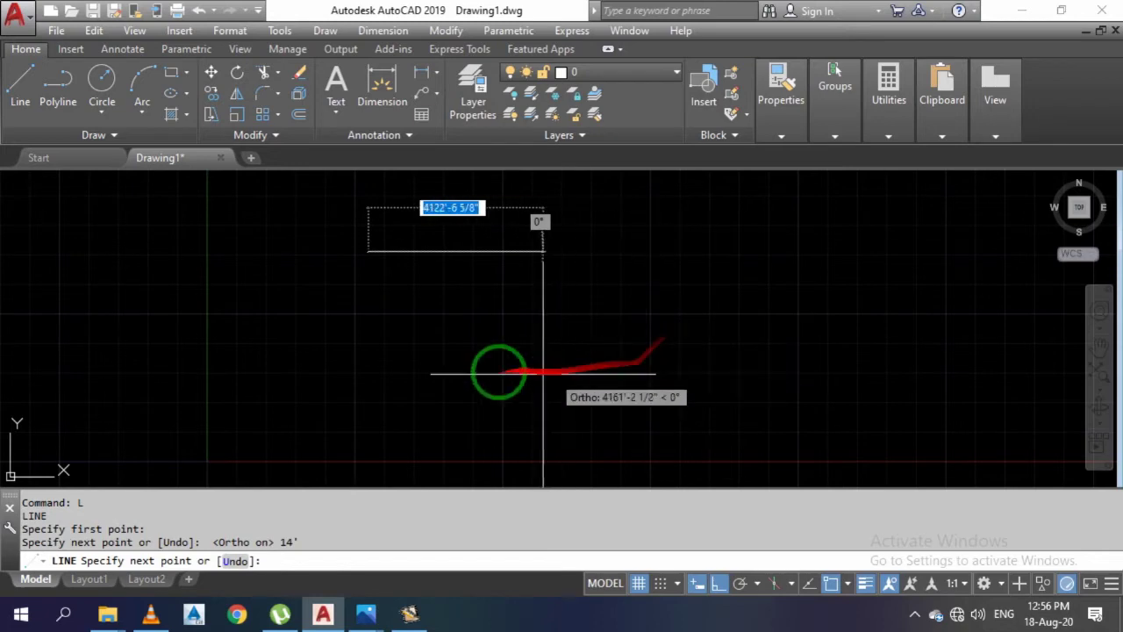
# - Draw the remaining three 14' sides to close the square
pyautogui.scroll(5, 349, 244)
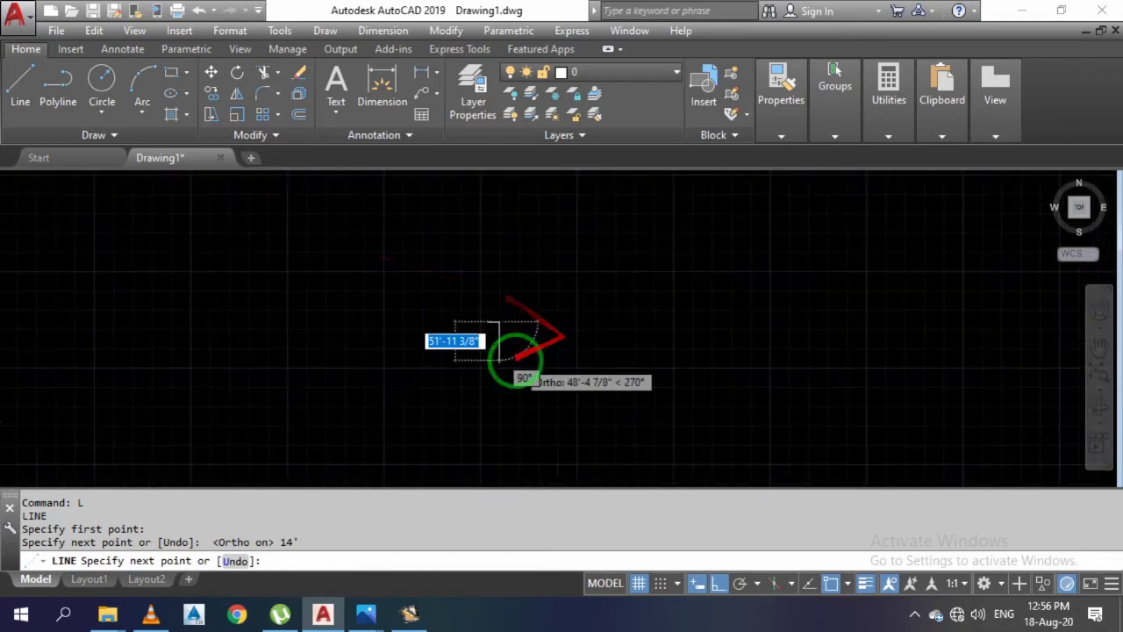
pyautogui.write('1')
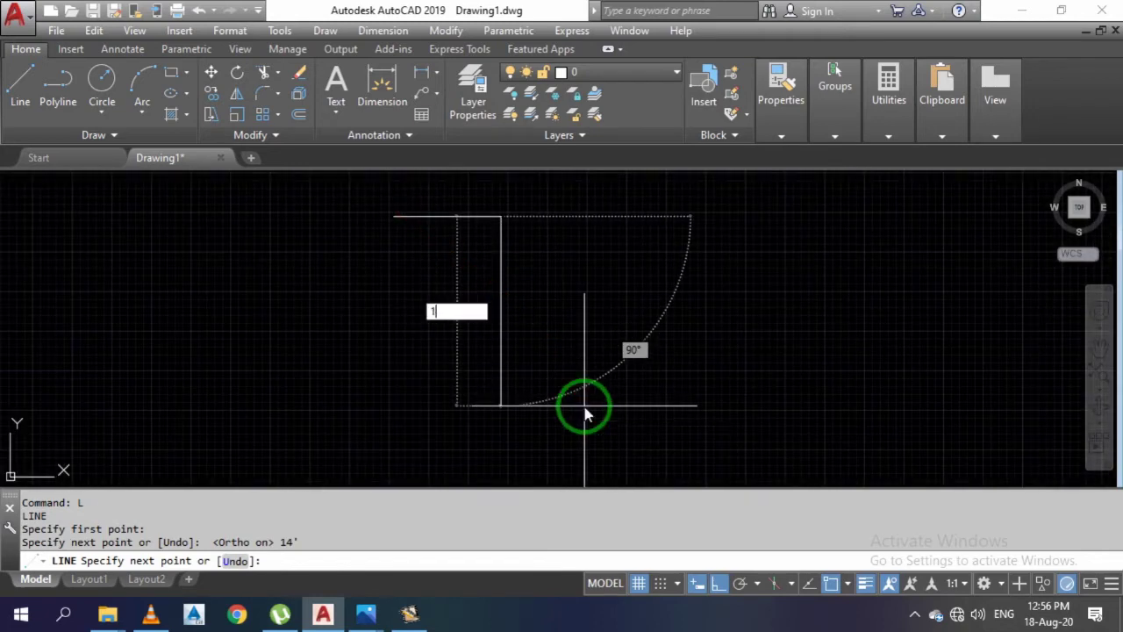
pyautogui.write('4')
pyautogui.press('Return')
pyautogui.write('1')
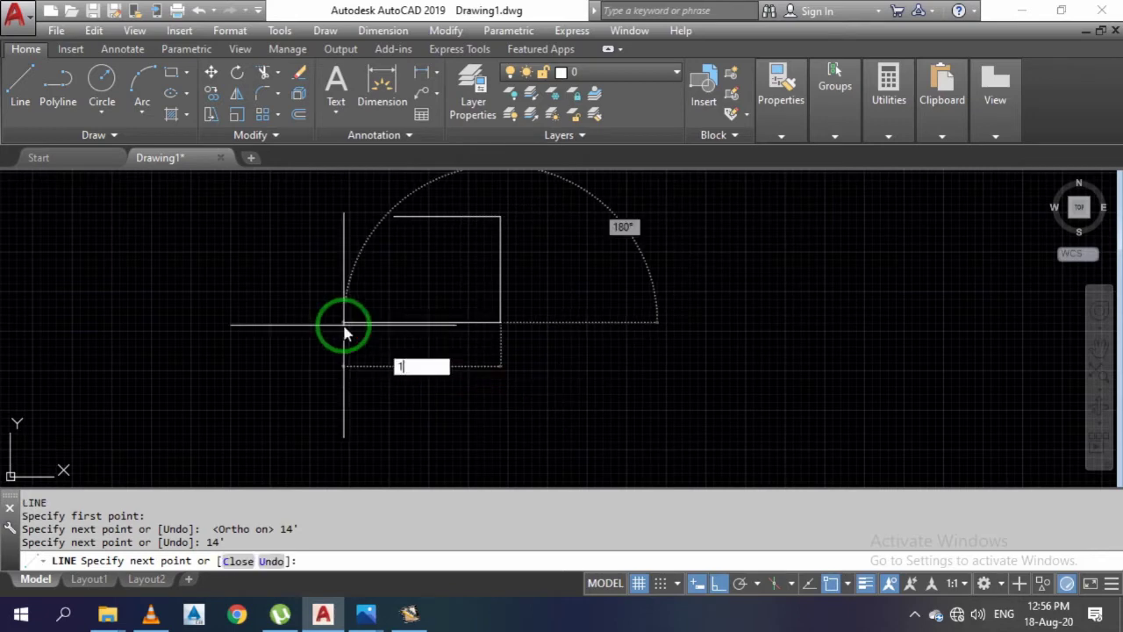
pyautogui.write("4'")
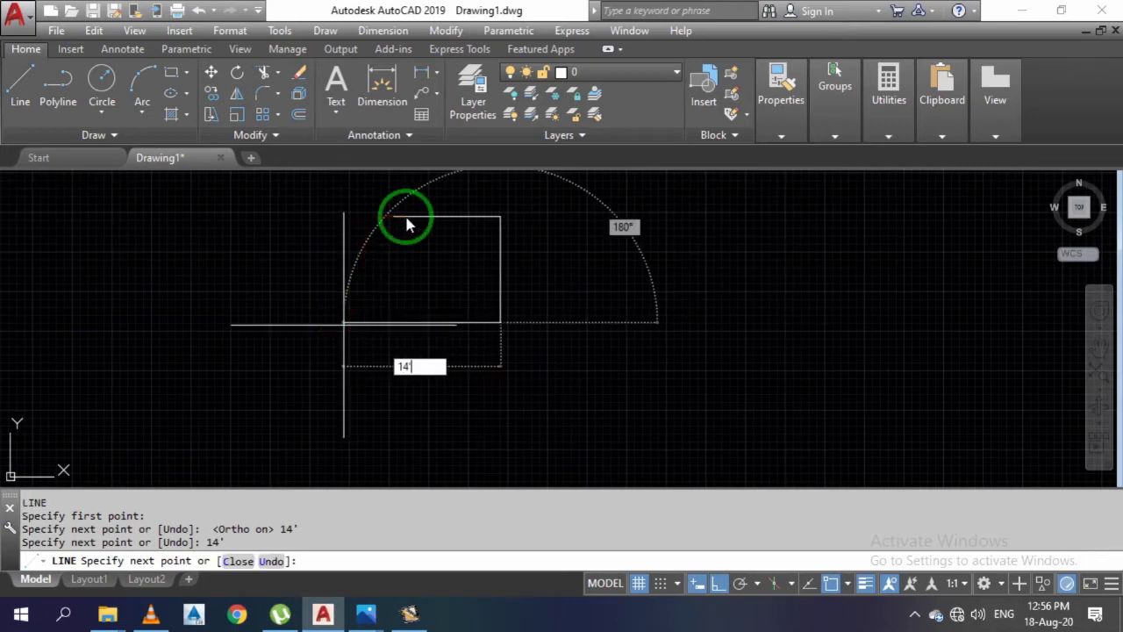
pyautogui.press('Return')
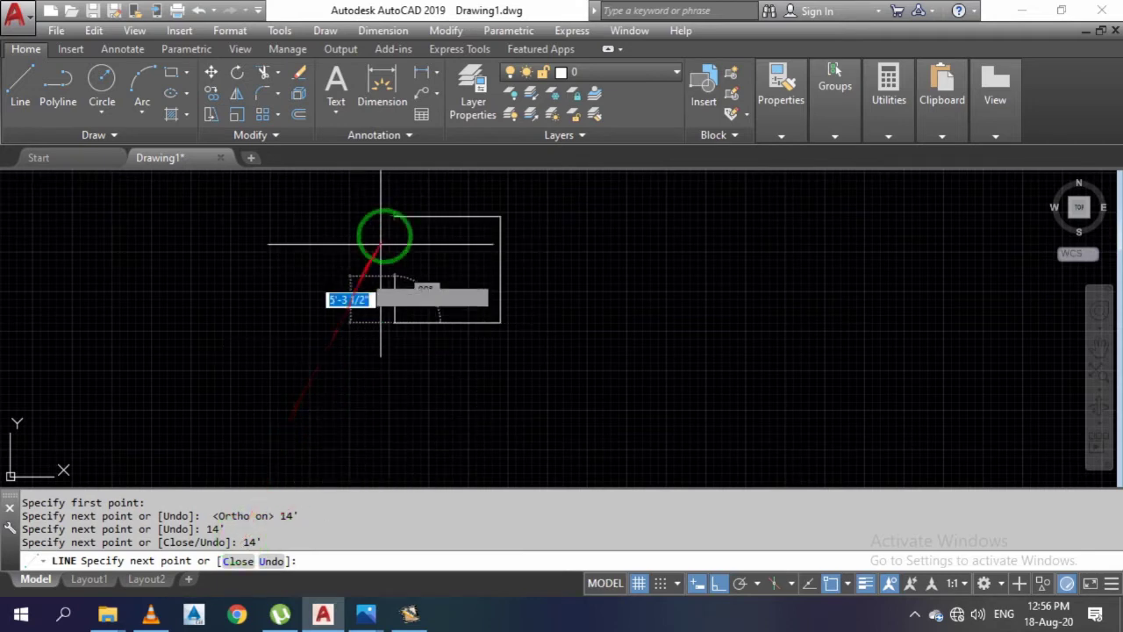
pyautogui.write('14')
pyautogui.press('Return')
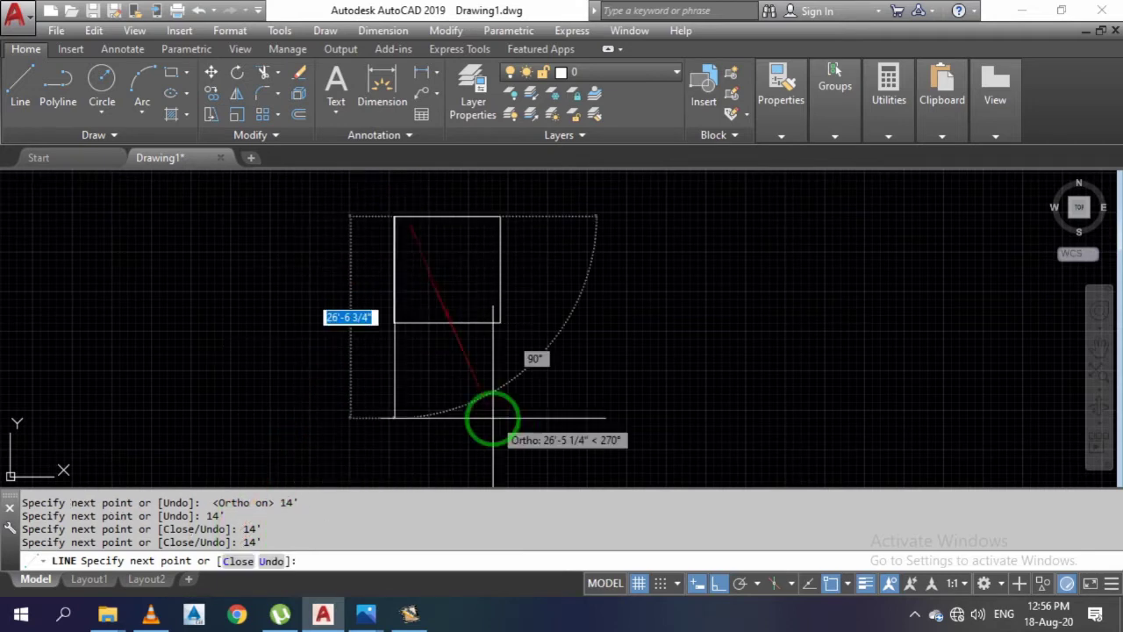
pyautogui.press('Escape')
pyautogui.press('Escape')
pyautogui.scroll(1, 395, 220)
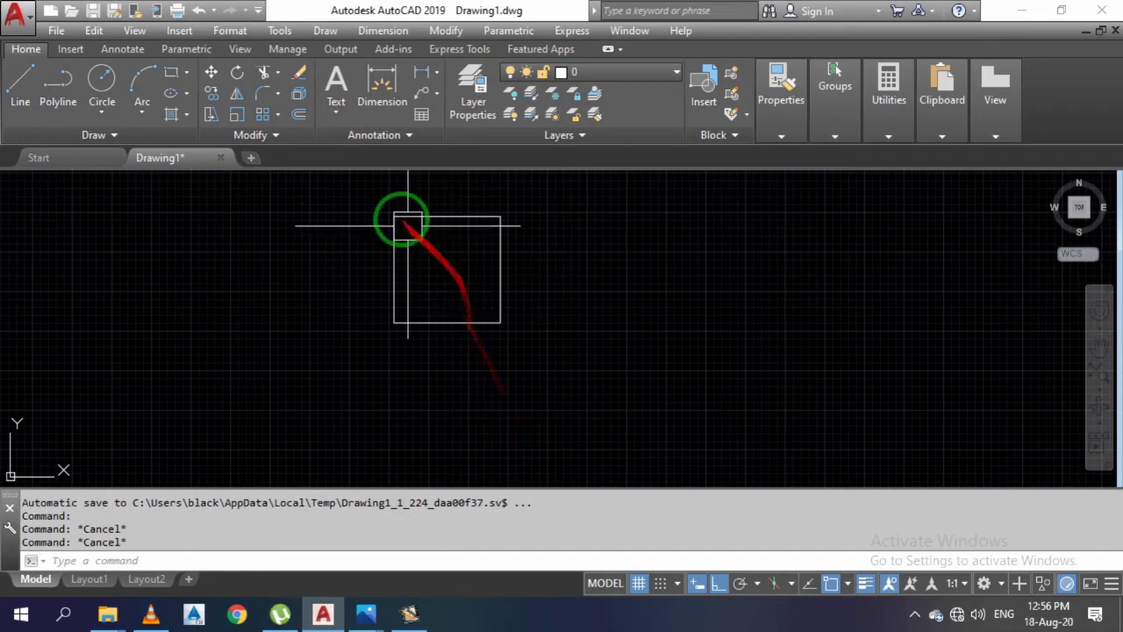
pyautogui.scroll(3, 401, 219)
# - Clear stray selection windows around the square and adjust the zoom
pyautogui.scroll(-2, 407, 295)
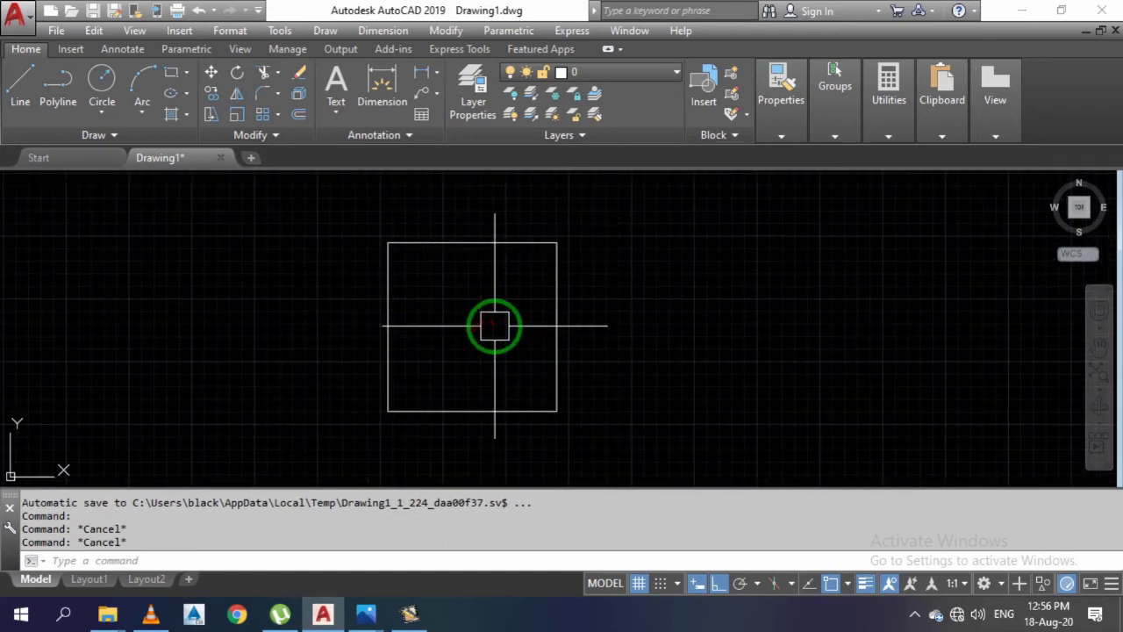
pyautogui.moveTo(301, 201); pyautogui.dragTo(664, 225)
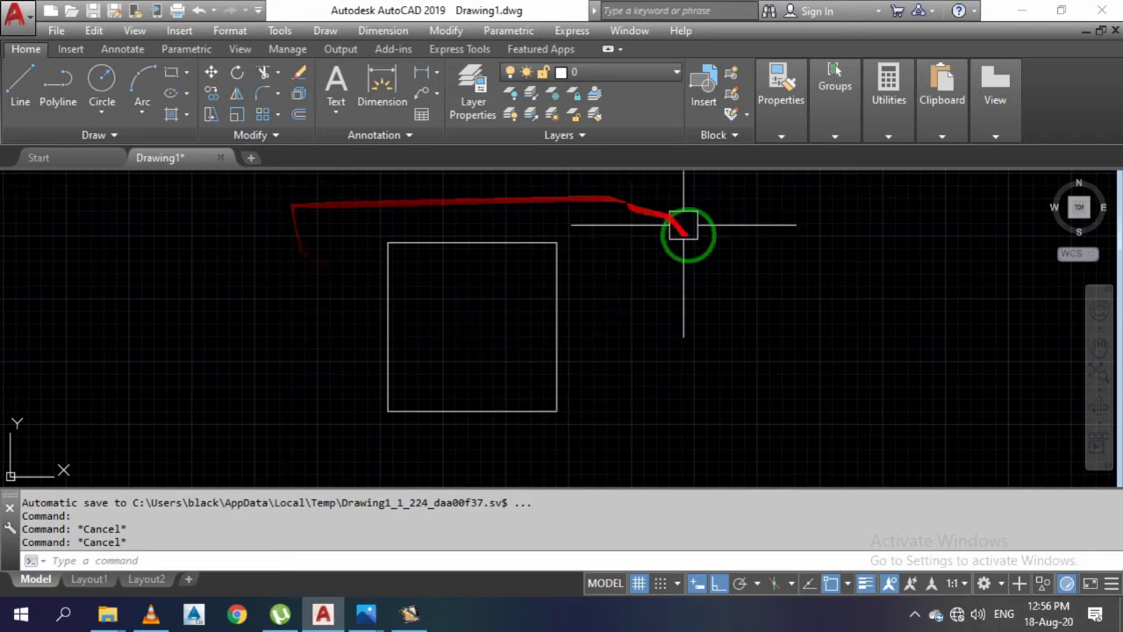
pyautogui.moveTo(693, 308); pyautogui.dragTo(726, 323)
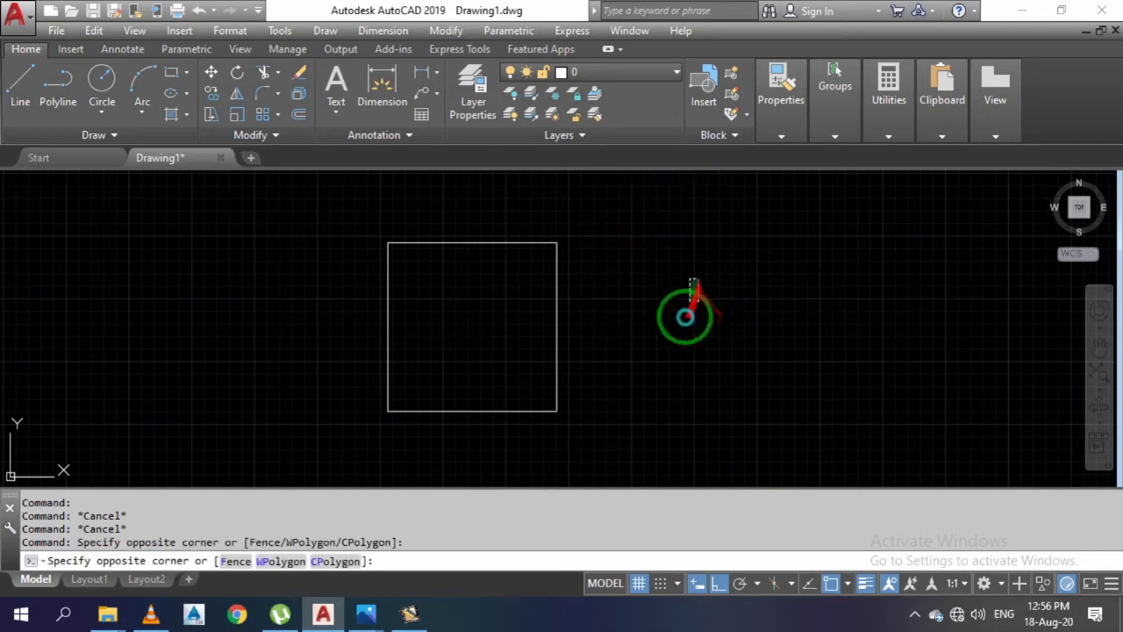
pyautogui.click(649, 388)
pyautogui.press('Escape')
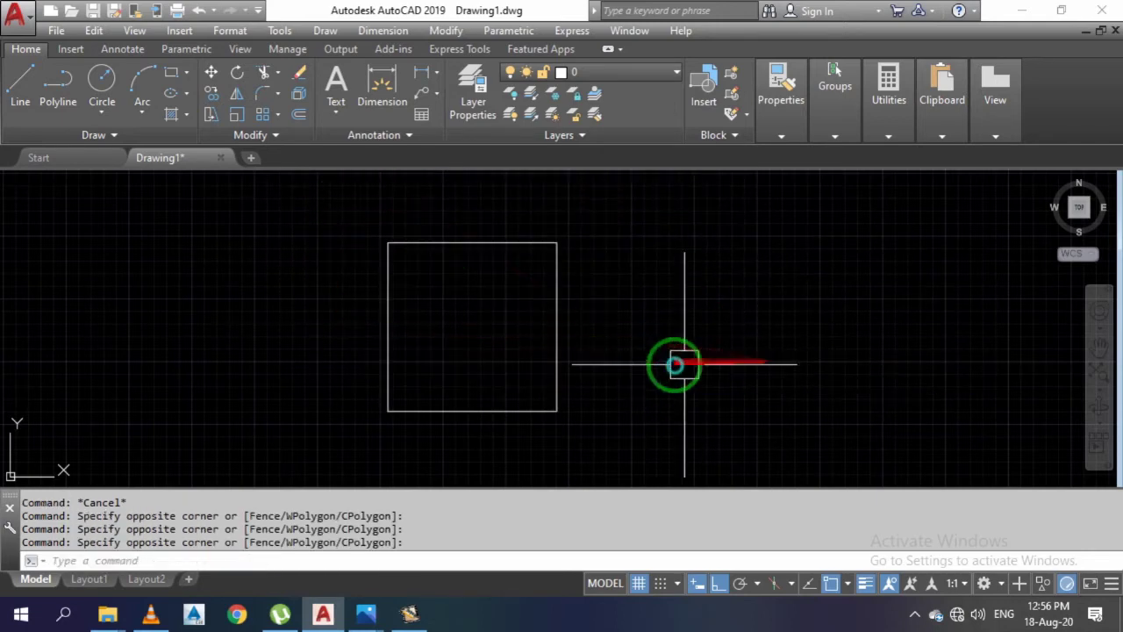
pyautogui.press('Escape')
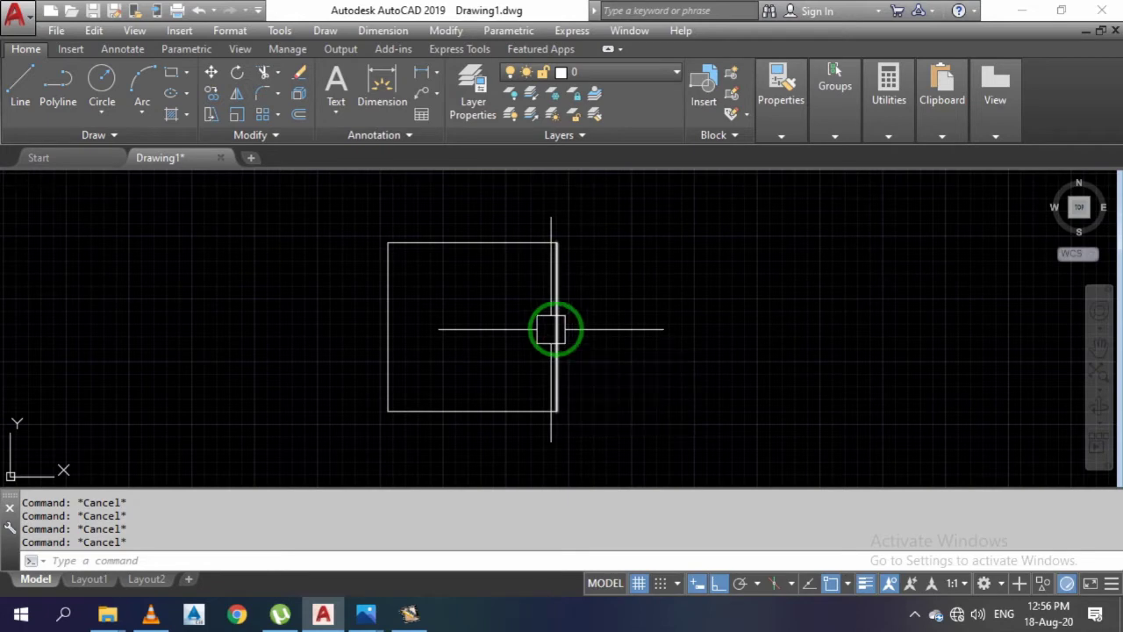
pyautogui.click(680, 312)
pyautogui.click(642, 335)
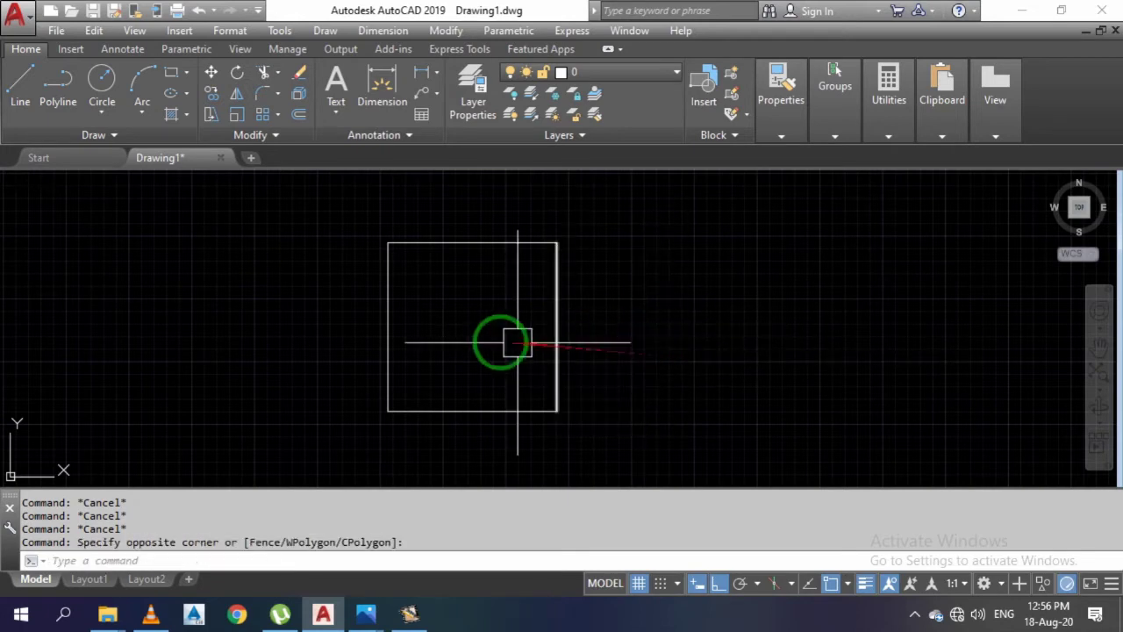
pyautogui.scroll(2, 470, 341)
pyautogui.scroll(-2, 475, 344)
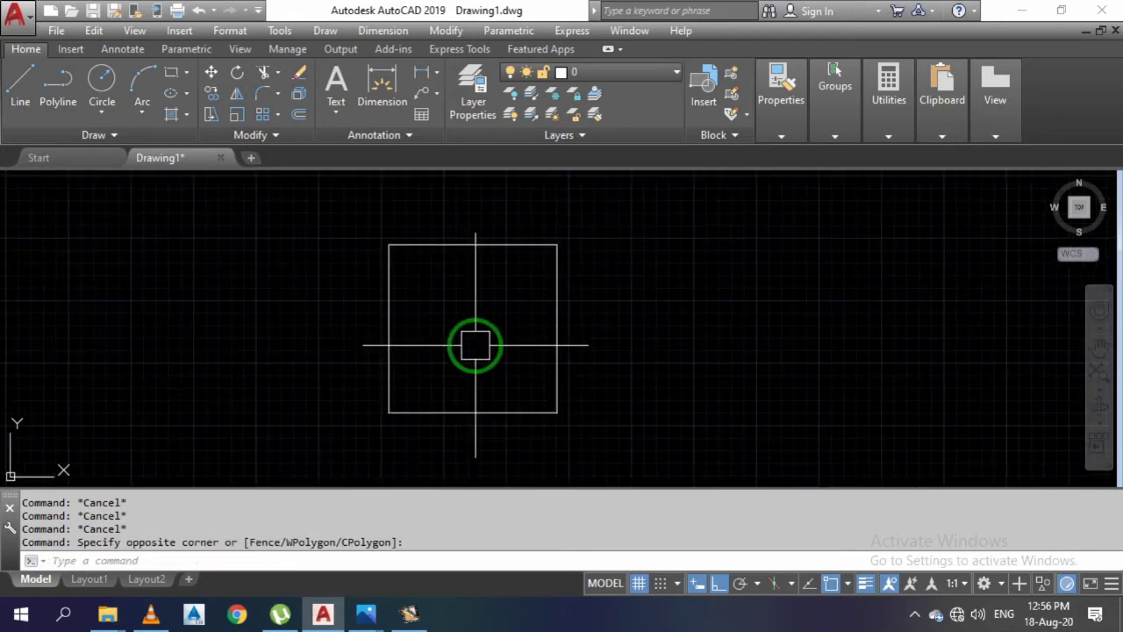
pyautogui.click(622, 346)
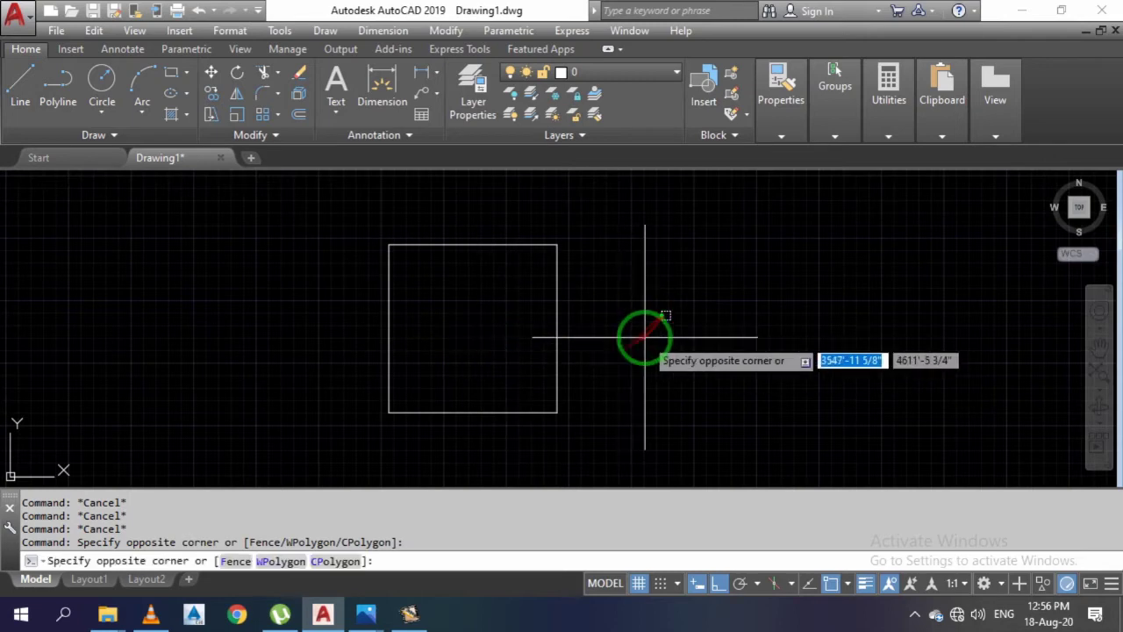
pyautogui.click(614, 384)
# - Set a 9" offset distance and copy the square's right edge outward
pyautogui.write('o')
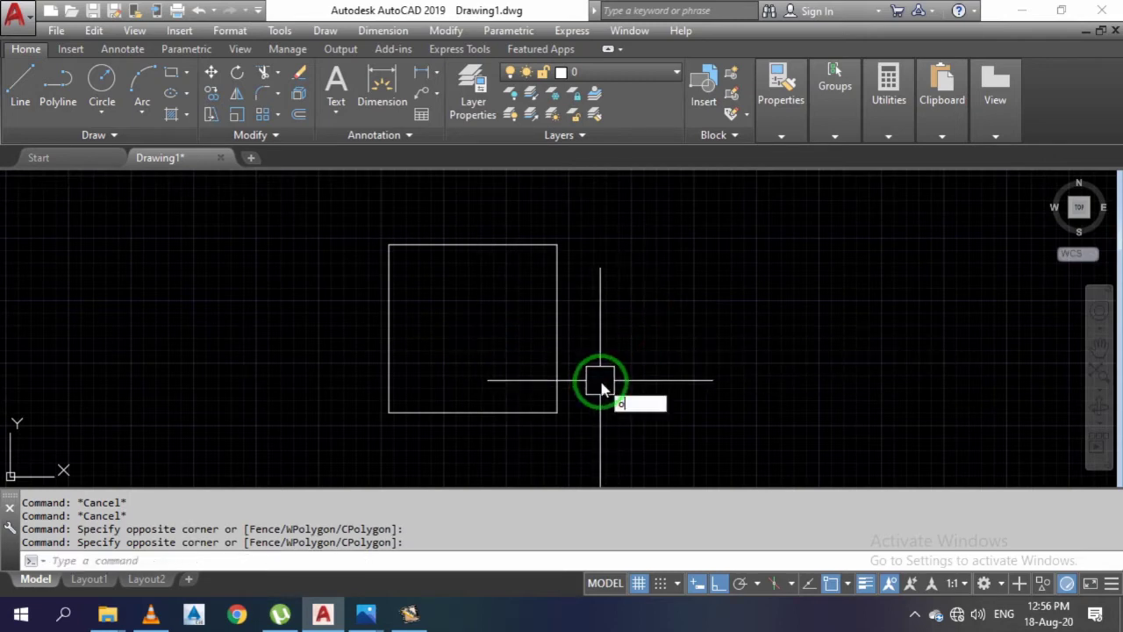
pyautogui.press('Return')
pyautogui.press('Escape')
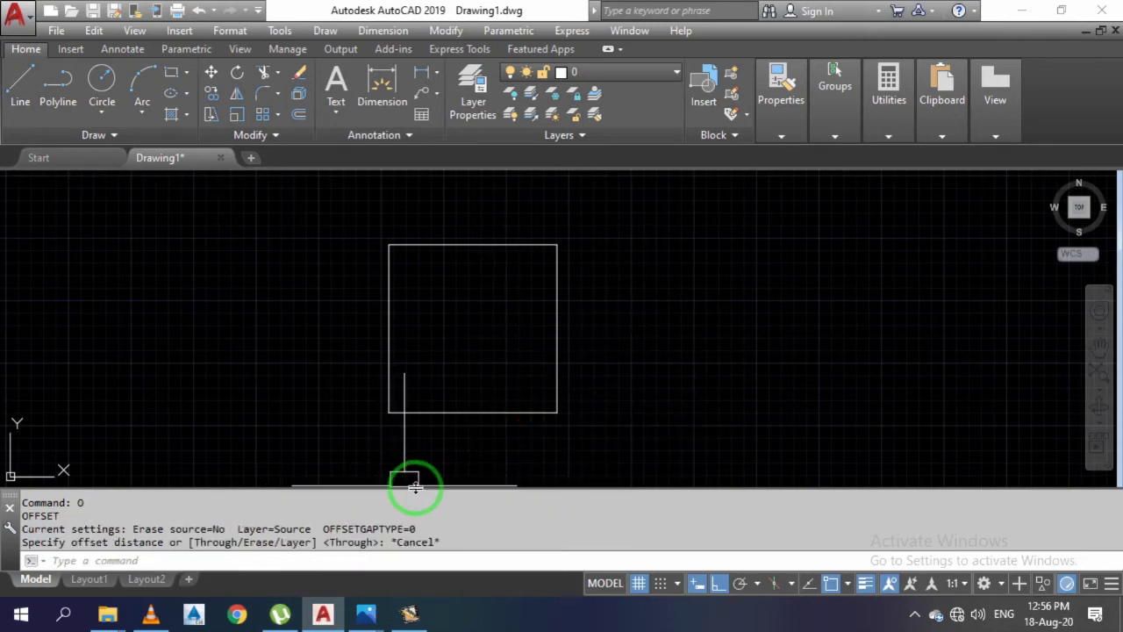
pyautogui.press('Escape')
pyautogui.press('Escape')
pyautogui.press('Escape')
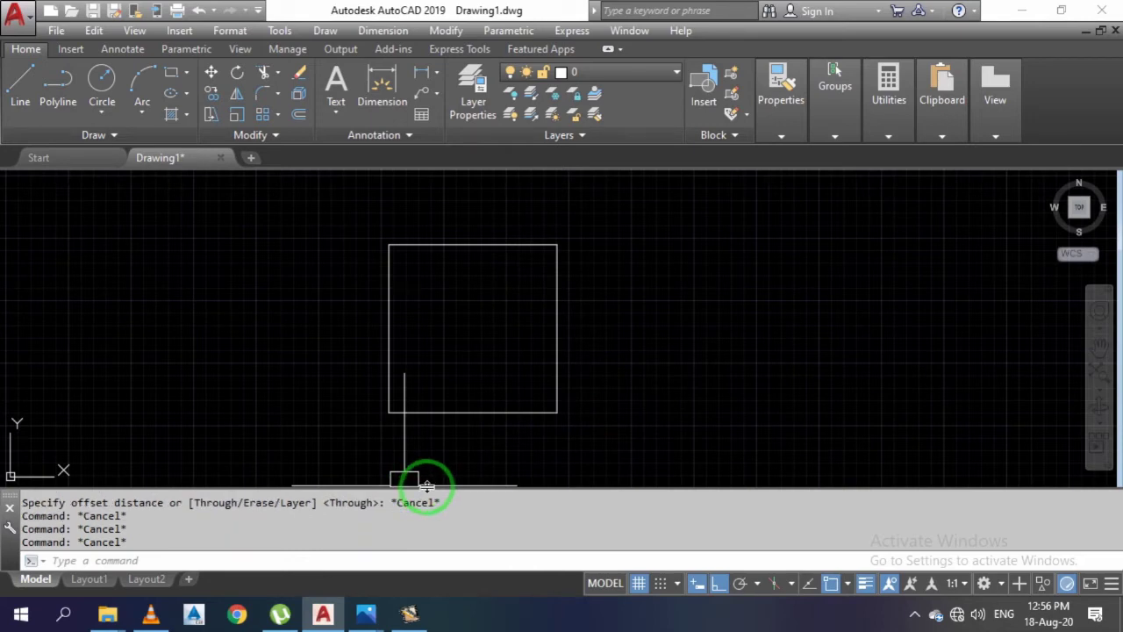
pyautogui.write('o')
pyautogui.press('Return')
pyautogui.write('9"')
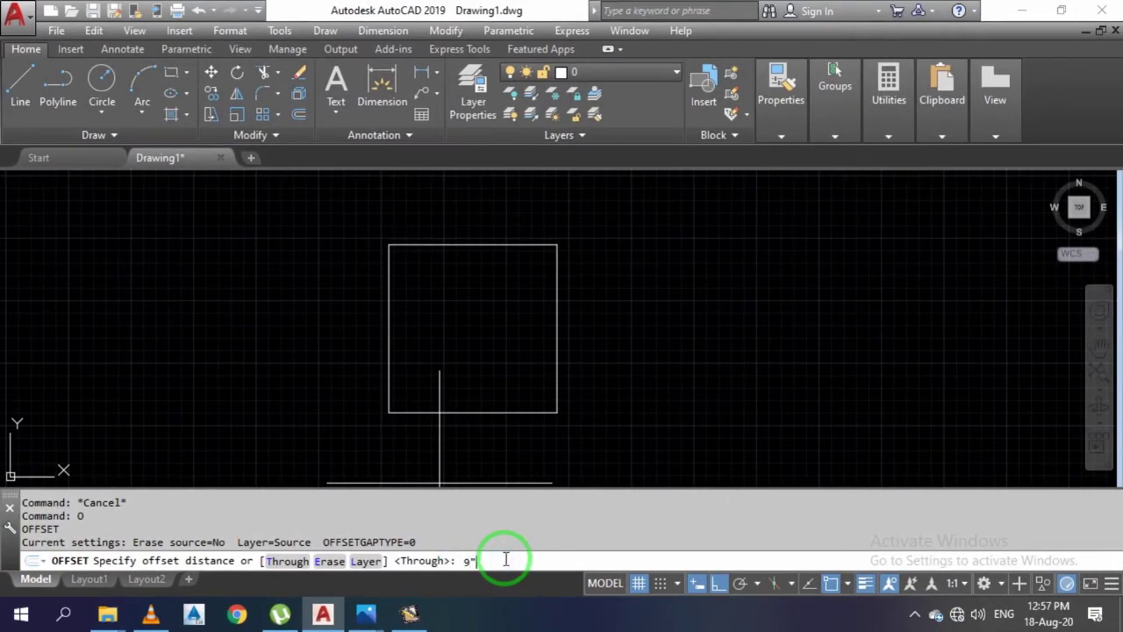
pyautogui.press('Return')
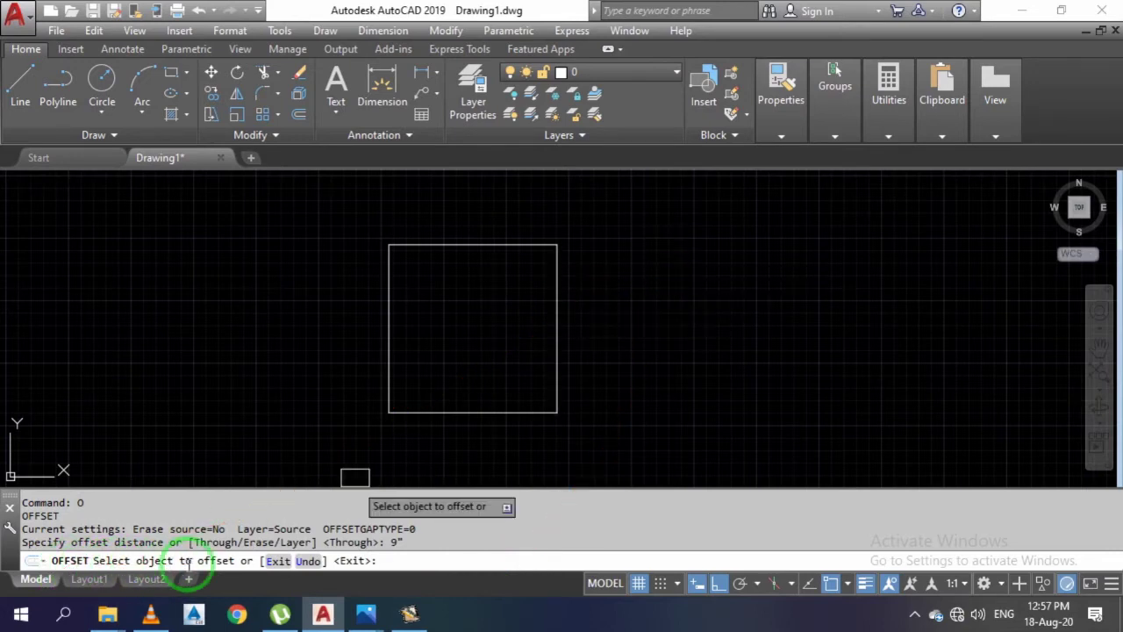
pyautogui.click(562, 316)
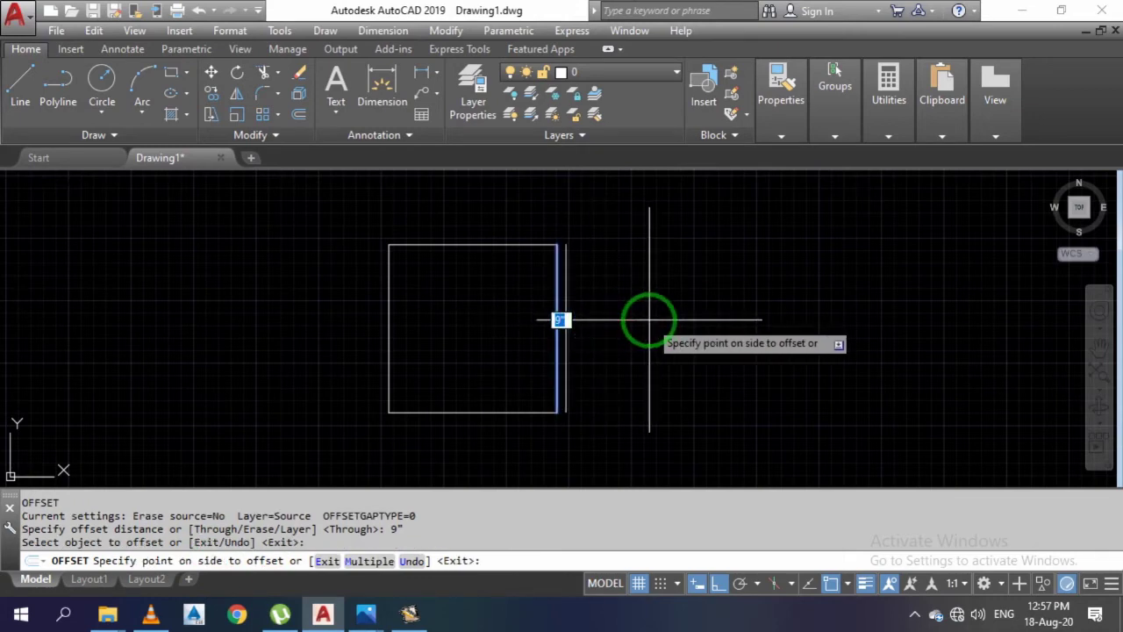
pyautogui.click(649, 320)
# - Offset the top, left and bottom edges 9" outward to complete the outer wall
pyautogui.click(471, 244)
pyautogui.click(466, 170)
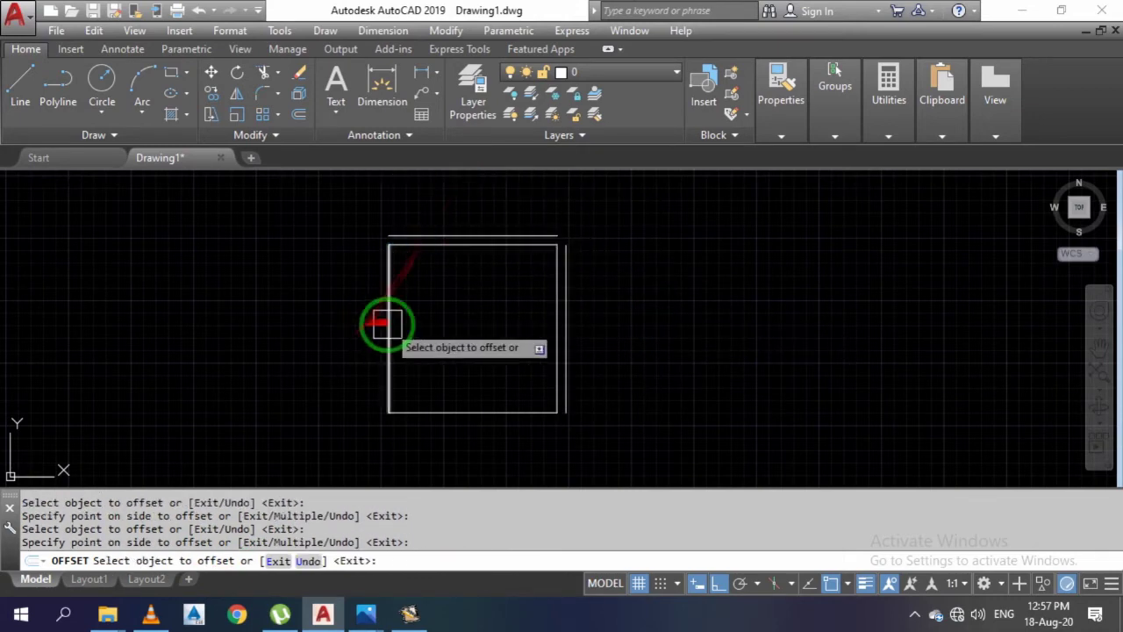
pyautogui.click(387, 356)
pyautogui.click(326, 327)
pyautogui.click(484, 409)
pyautogui.click(494, 444)
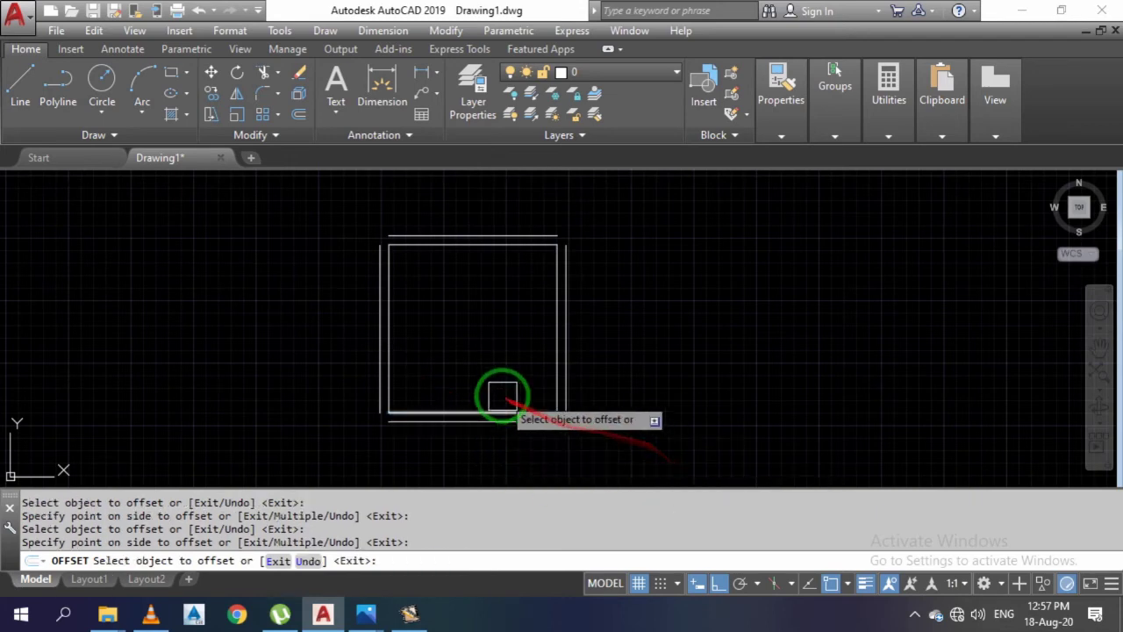
pyautogui.scroll(2, 501, 393)
pyautogui.scroll(-2, 502, 392)
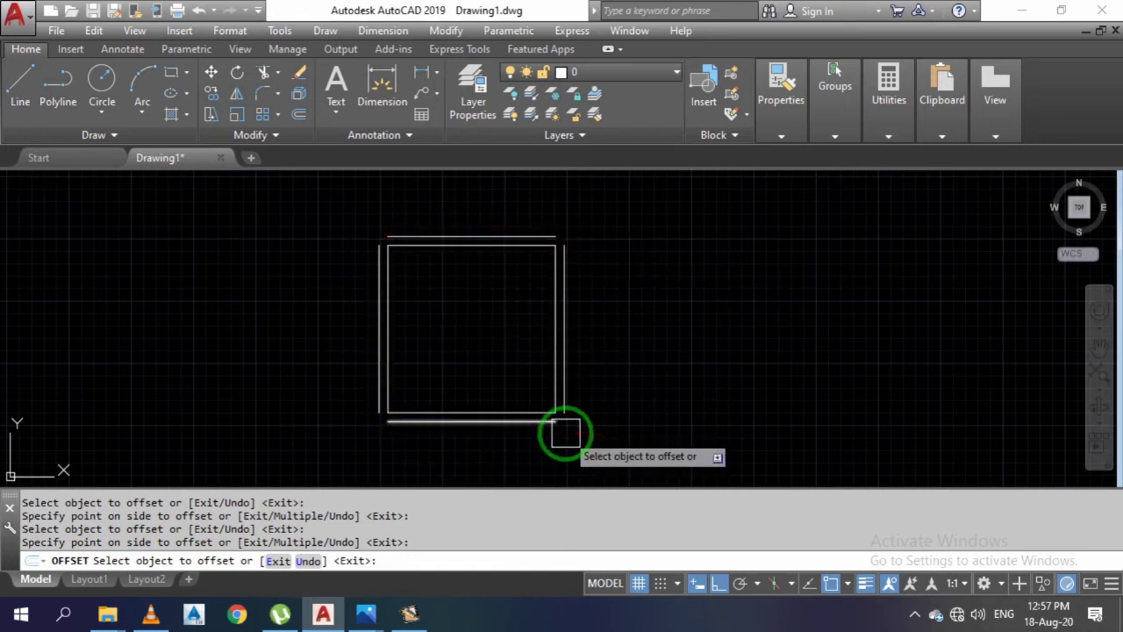
pyautogui.press('Escape')
pyautogui.press('Escape')
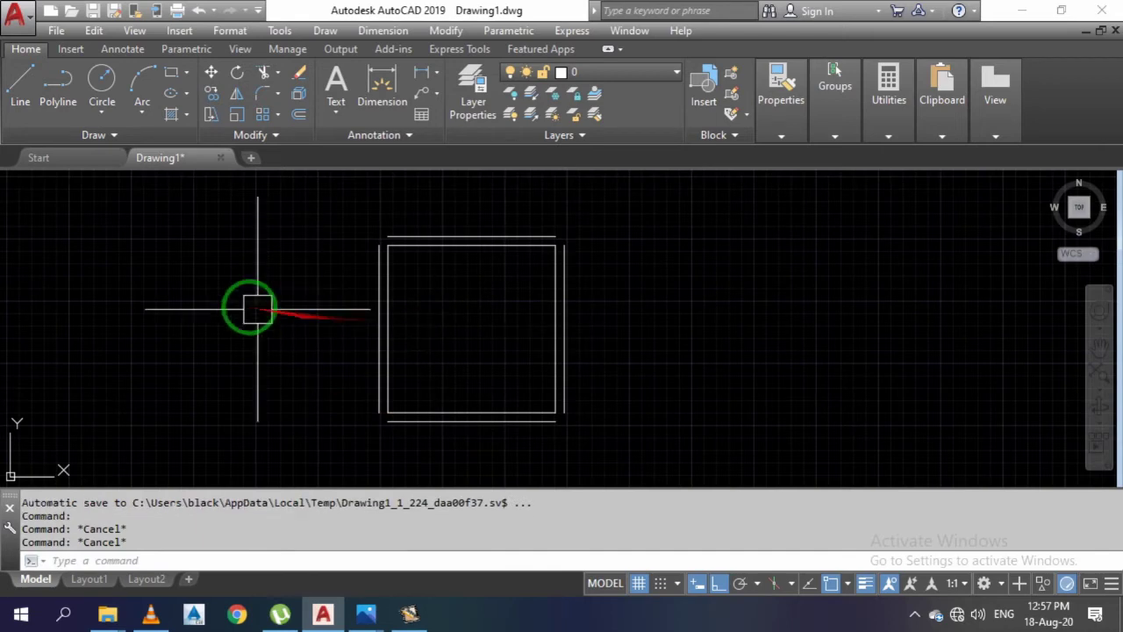
pyautogui.click(229, 339)
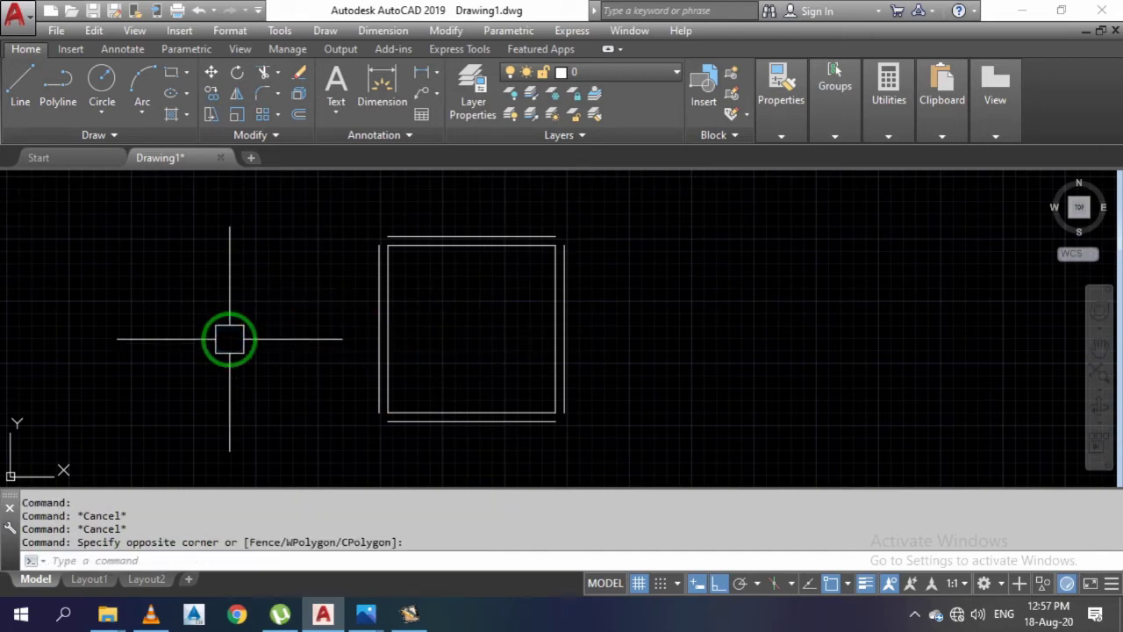
pyautogui.click(234, 335)
pyautogui.click(243, 330)
pyautogui.write('F')
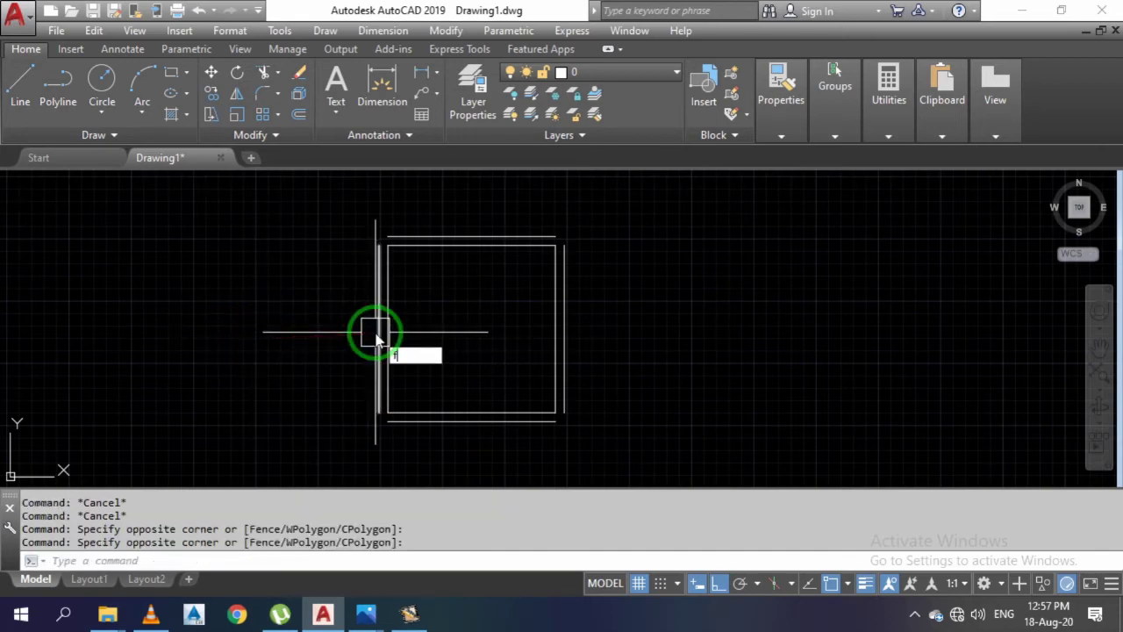
# - Fillet the outer top-left and top-right wall corners closed
pyautogui.press('Return')
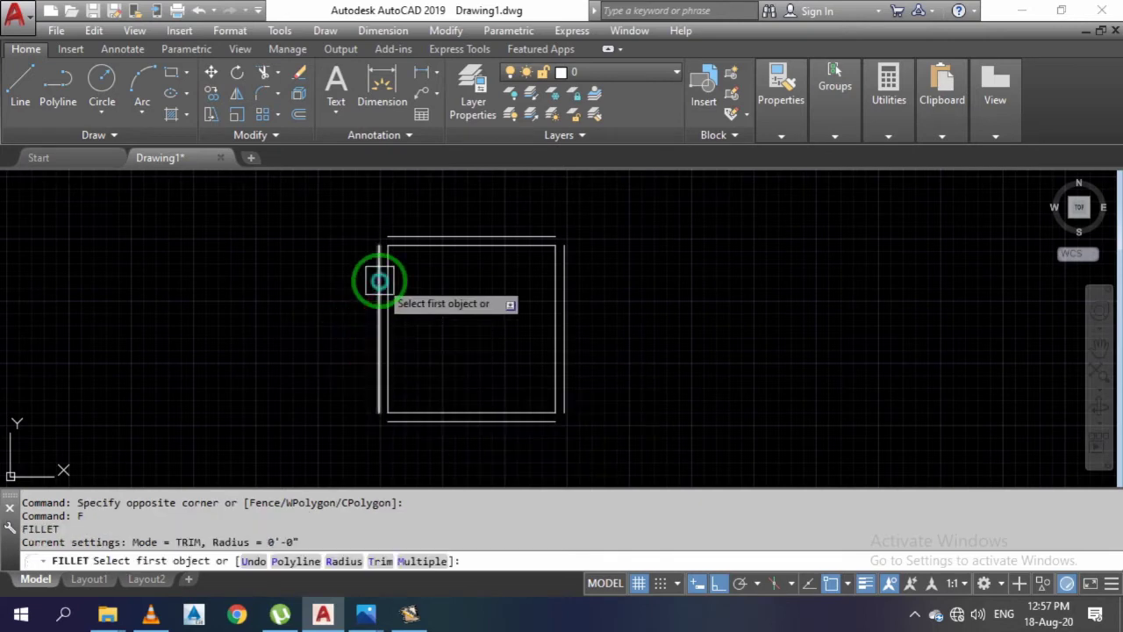
pyautogui.click(379, 281)
pyautogui.click(405, 237)
pyautogui.press('Return')
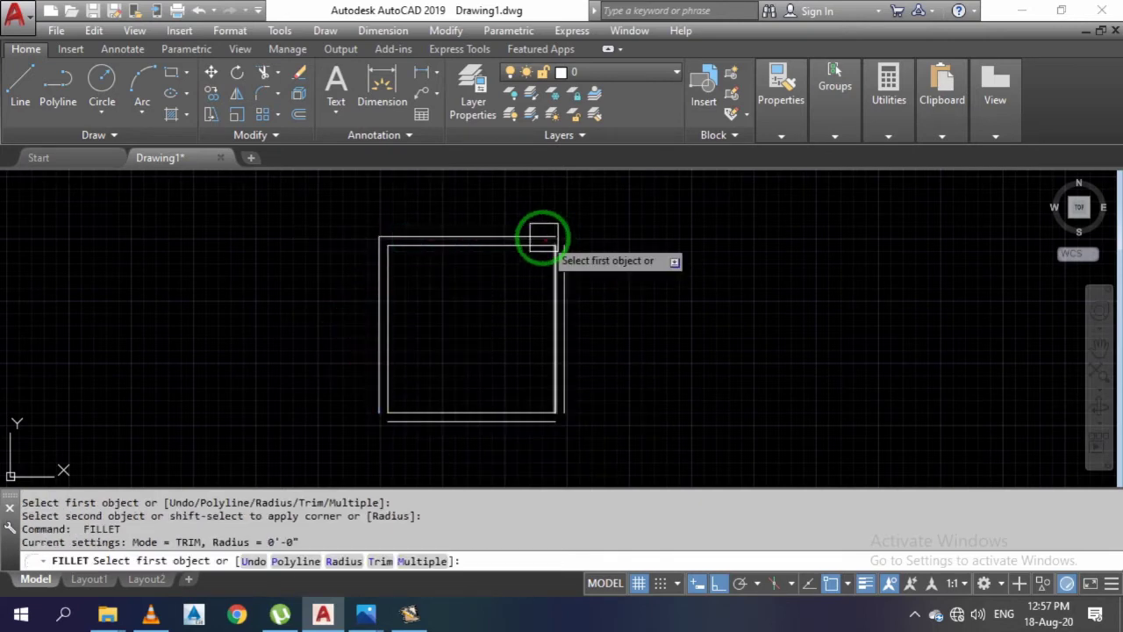
pyautogui.click(544, 236)
pyautogui.click(577, 274)
# - Fillet the outer bottom-right and bottom-left corners and pan the plan left
pyautogui.press('Return')
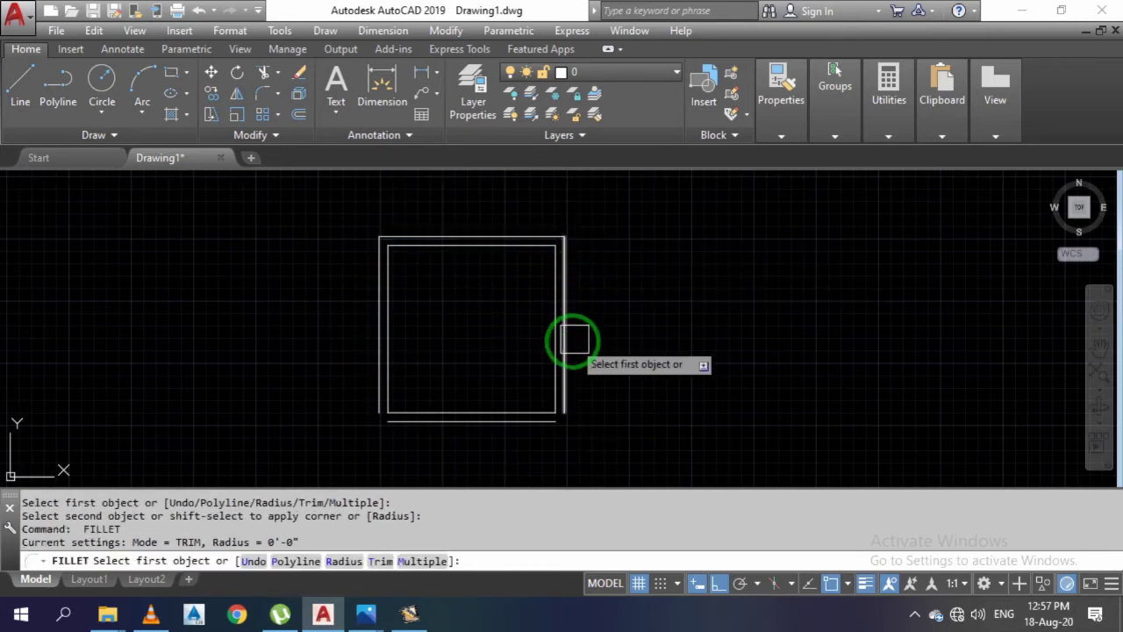
pyautogui.click(564, 386)
pyautogui.click(531, 422)
pyautogui.press('Return')
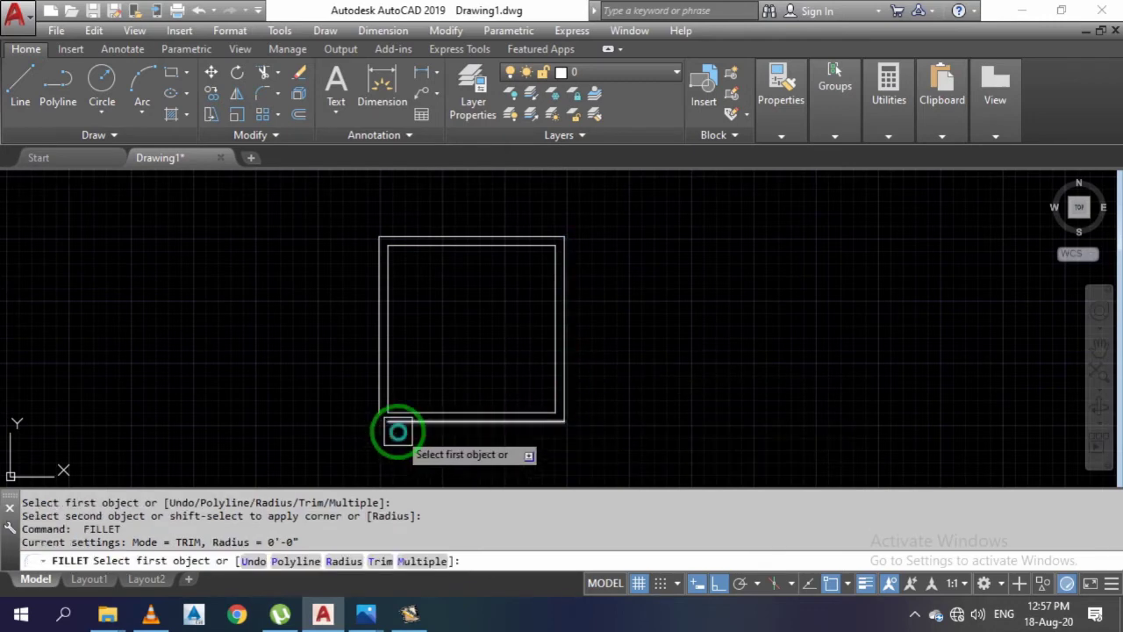
pyautogui.click(392, 422)
pyautogui.click(379, 396)
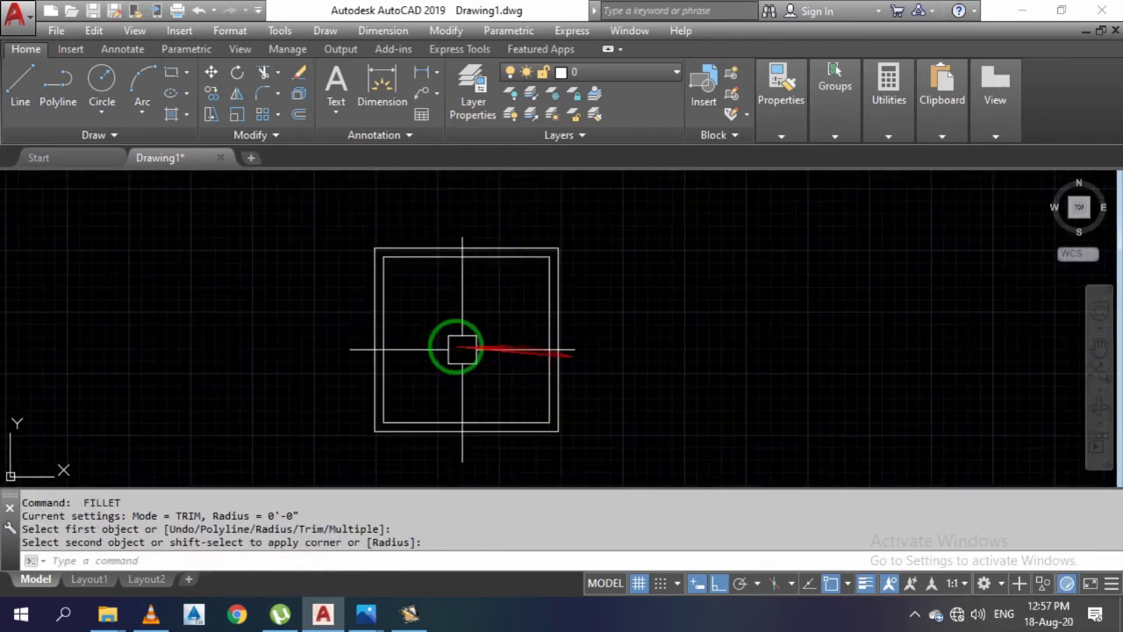
pyautogui.scroll(2, 697, 383)
pyautogui.moveTo(682, 382); pyautogui.dragTo(548, 397, button='middle')
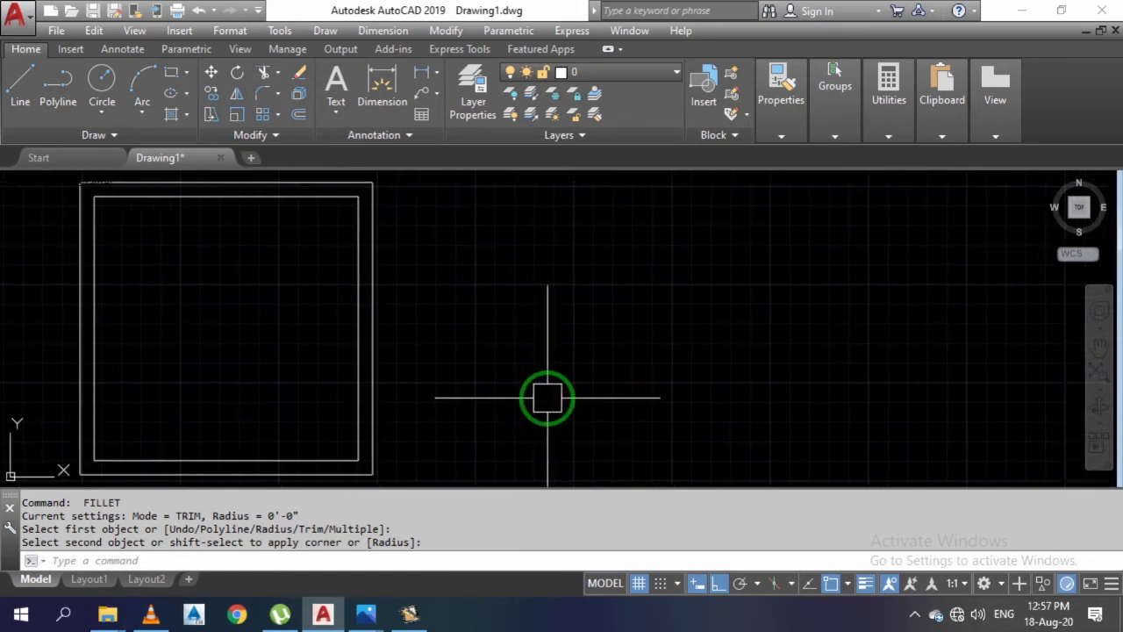
pyautogui.press('Escape')
pyautogui.press('Escape')
pyautogui.press('Escape')
pyautogui.press('Escape')
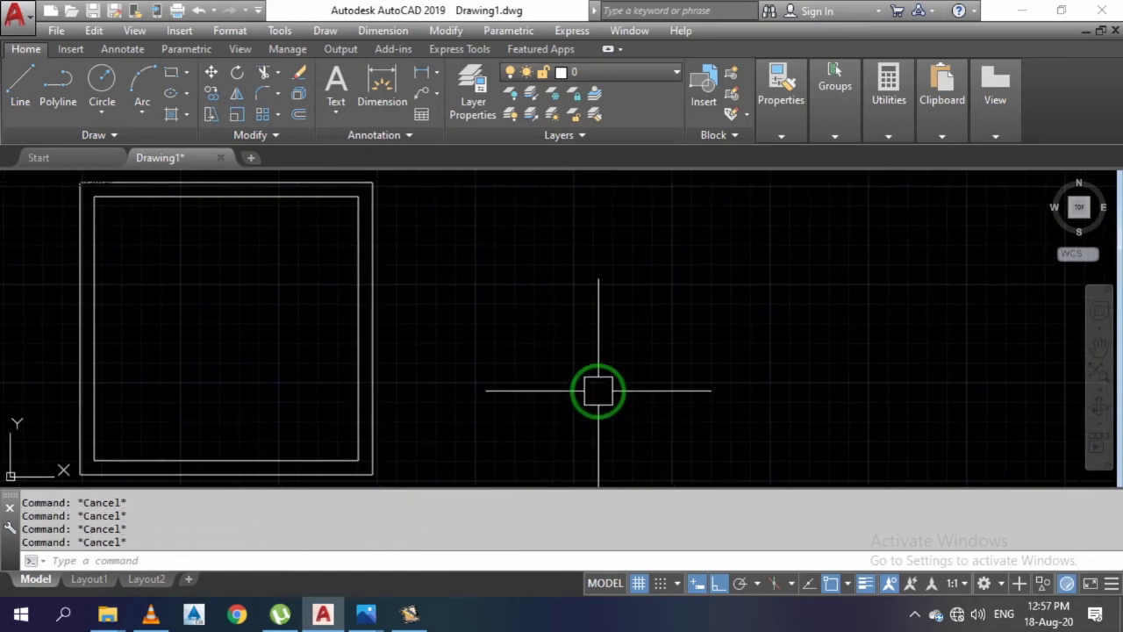
pyautogui.write('o')
# - Offset the right wall 5' to the right, then offset that line 9 more for wall thickness
pyautogui.press('Return')
pyautogui.write('5')
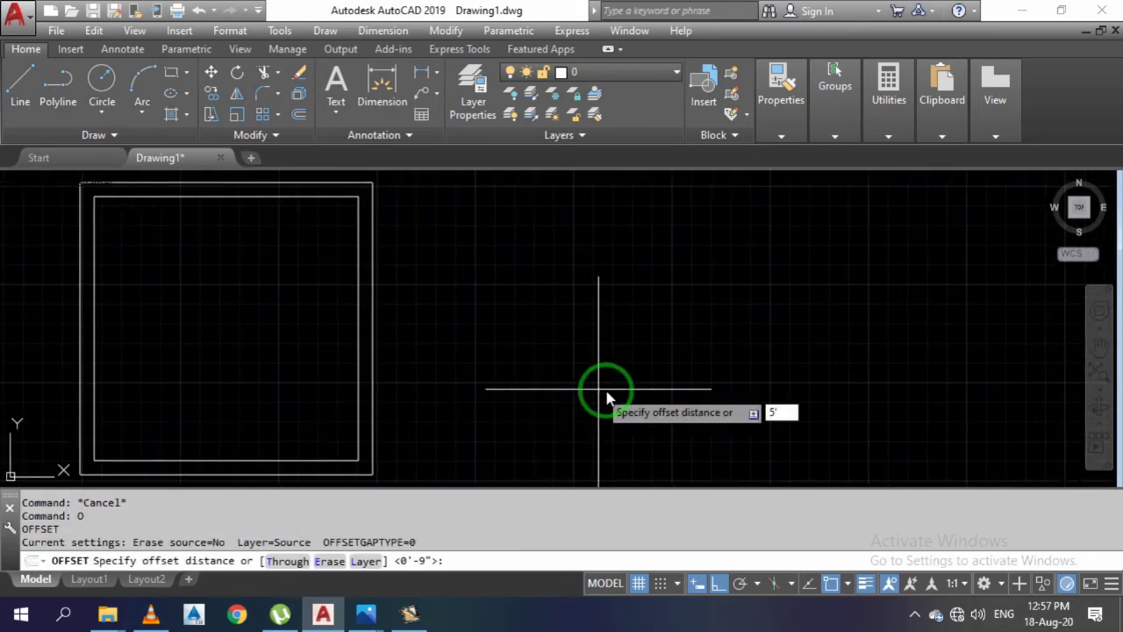
pyautogui.press('Return')
pyautogui.click(373, 305)
pyautogui.click(543, 320)
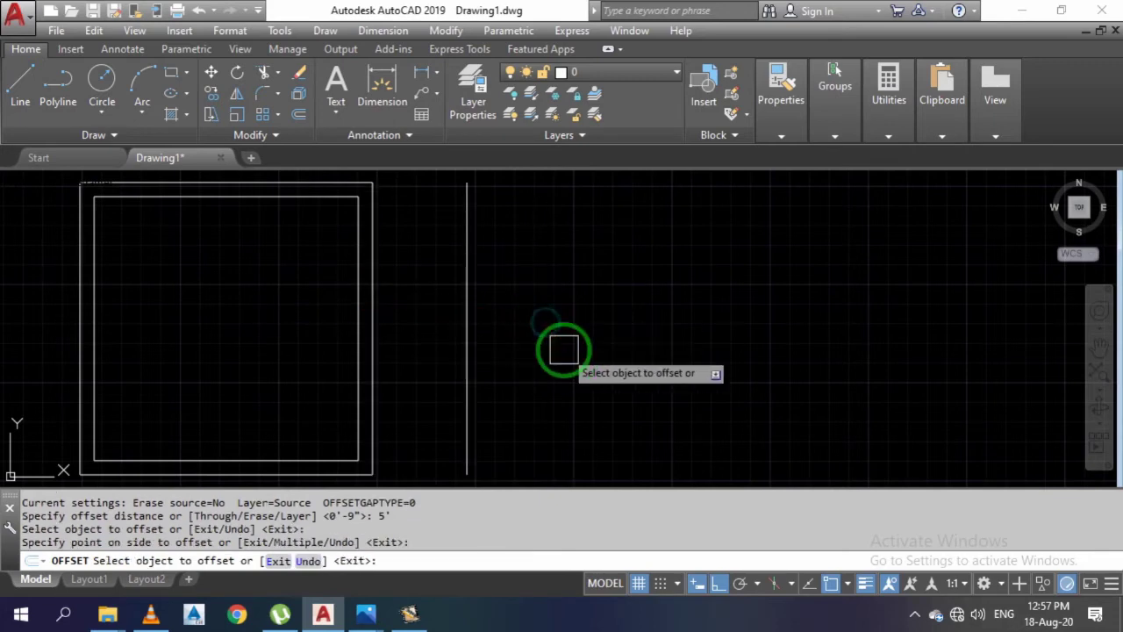
pyautogui.press('Return')
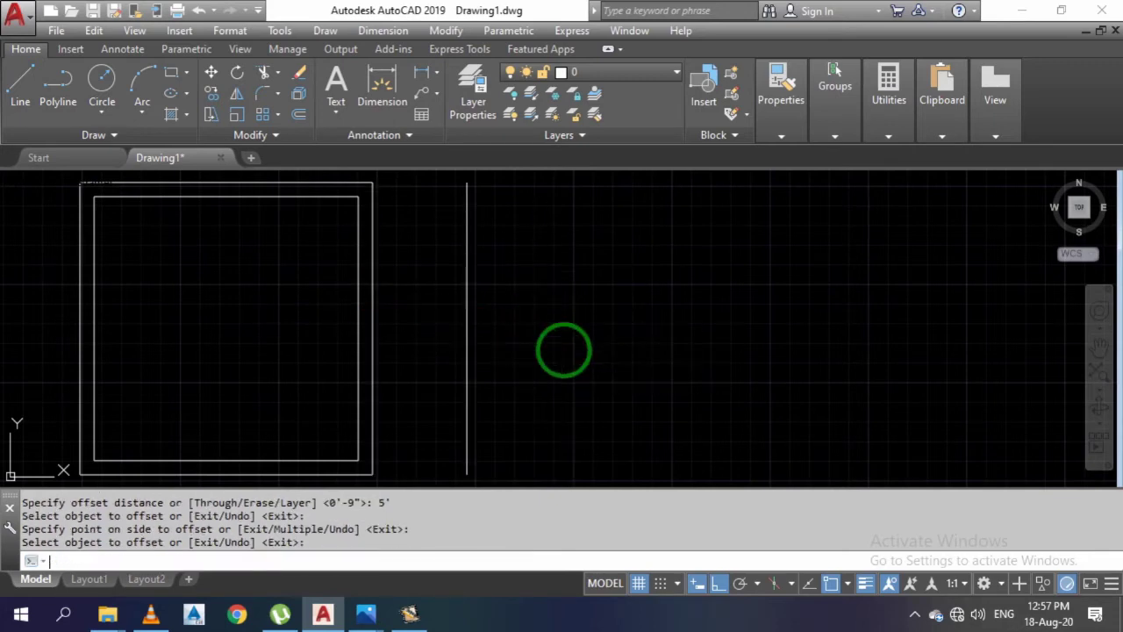
pyautogui.press('Return')
pyautogui.write('9')
pyautogui.press('Return')
pyautogui.click(465, 311)
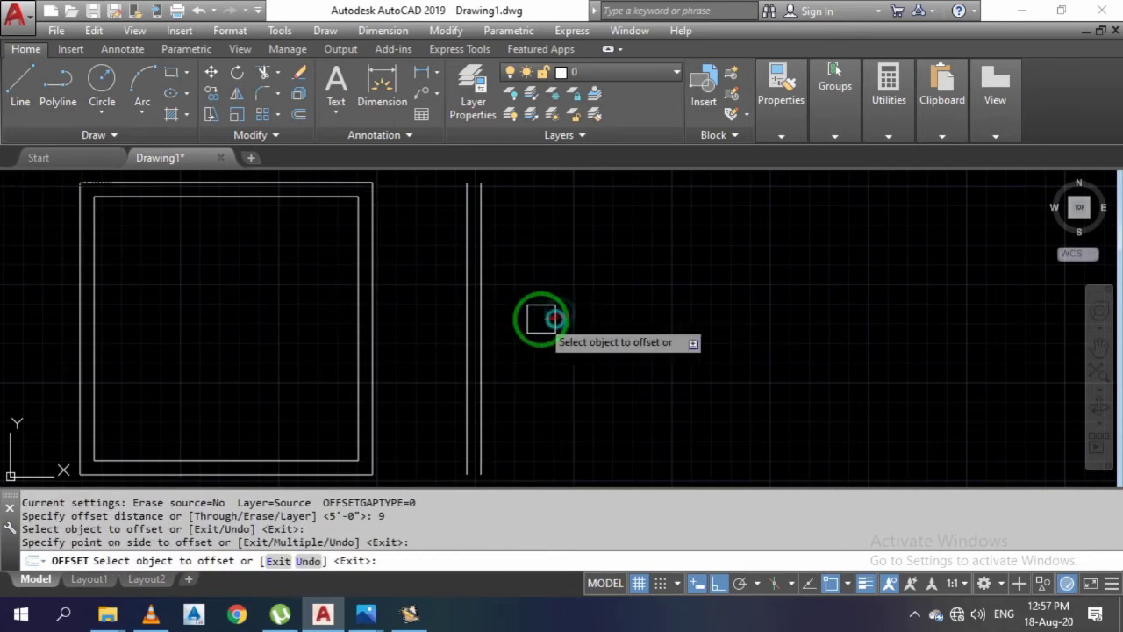
pyautogui.click(539, 319)
pyautogui.scroll(-2, 535, 319)
pyautogui.press('Escape')
pyautogui.press('Escape')
pyautogui.press('Escape')
pyautogui.press('Escape')
# - Fillet the inner and outer top wall lines to the new vertical walls
pyautogui.write('f')
pyautogui.press('Return')
pyautogui.click(360, 244)
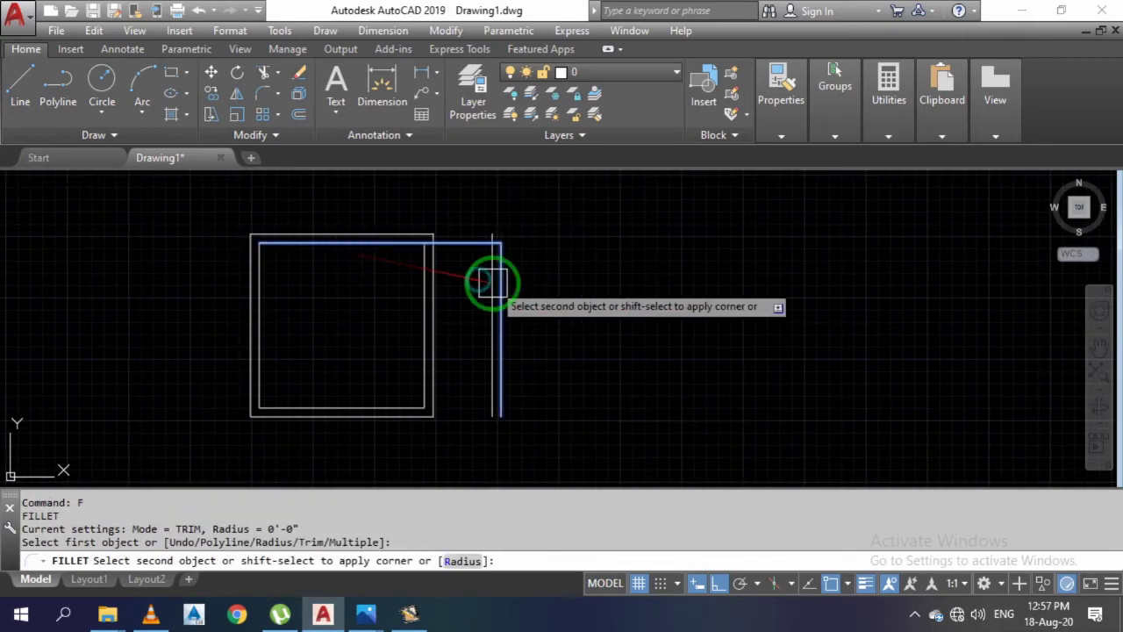
pyautogui.click(492, 283)
pyautogui.press('Return')
pyautogui.click(389, 234)
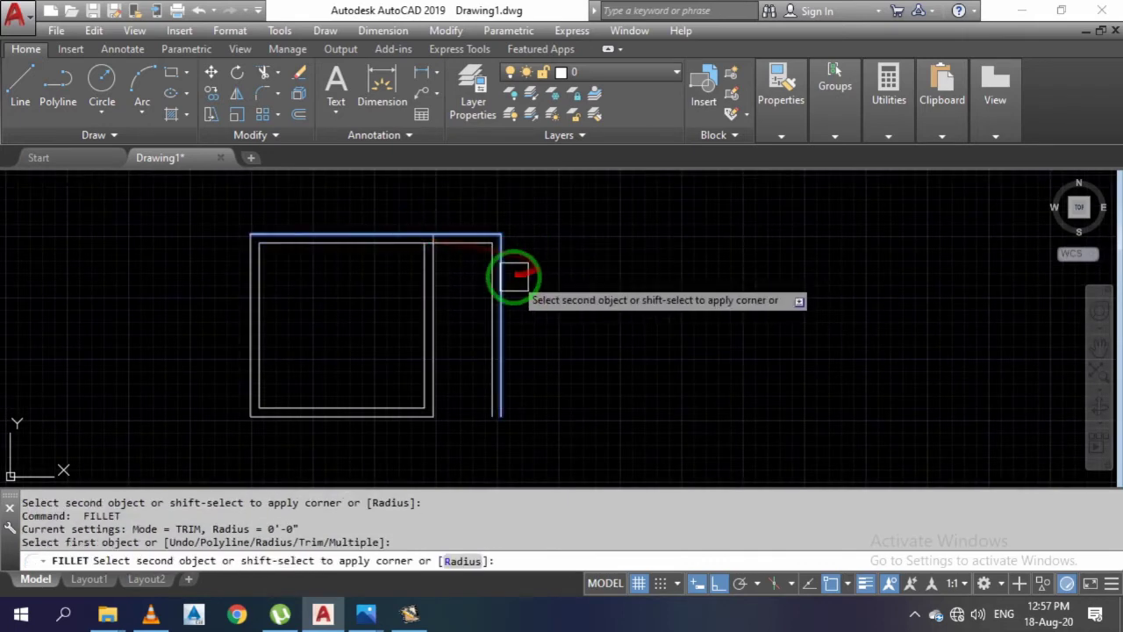
pyautogui.click(502, 281)
# - Fillet the inner bottom wall corner, then cancel the outer bottom fillet
pyautogui.press('Return')
pyautogui.click(391, 404)
pyautogui.click(392, 405)
pyautogui.press('Return')
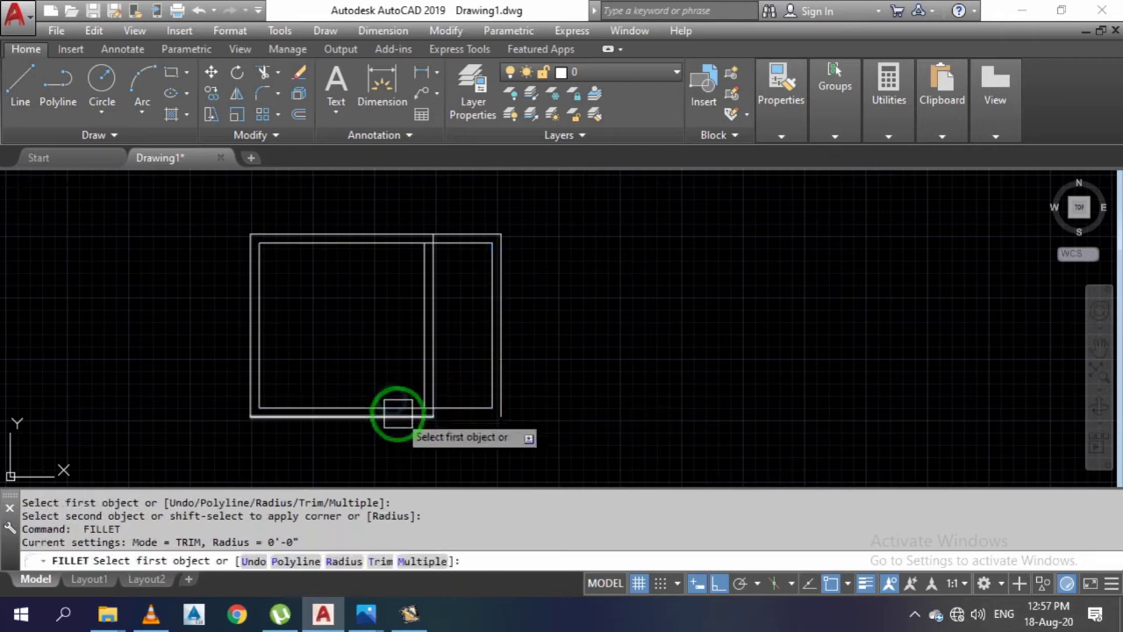
pyautogui.click(397, 414)
pyautogui.press('Escape')
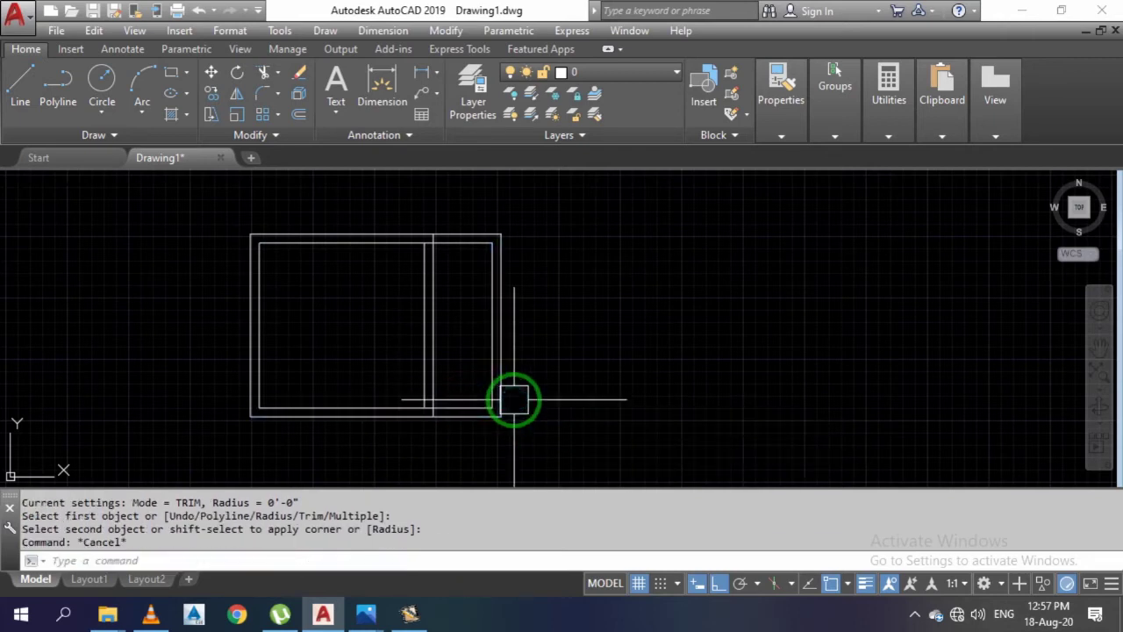
pyautogui.press('Escape')
pyautogui.press('Escape')
pyautogui.scroll(2, 459, 359)
pyautogui.scroll(-2, 459, 371)
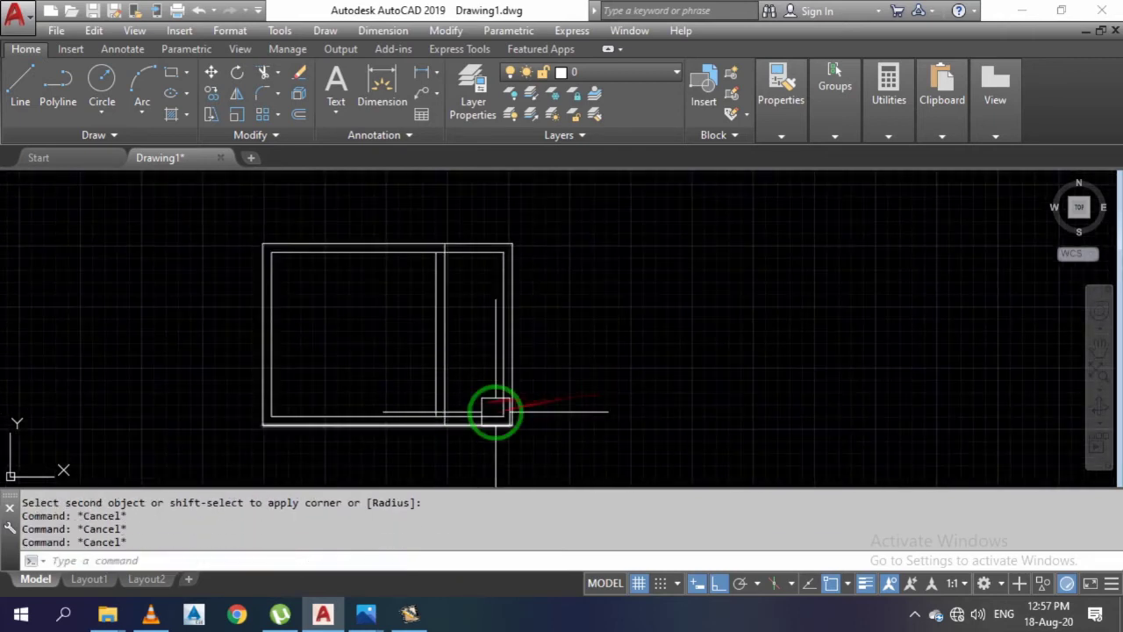
pyautogui.scroll(2, 484, 401)
pyautogui.press('Escape')
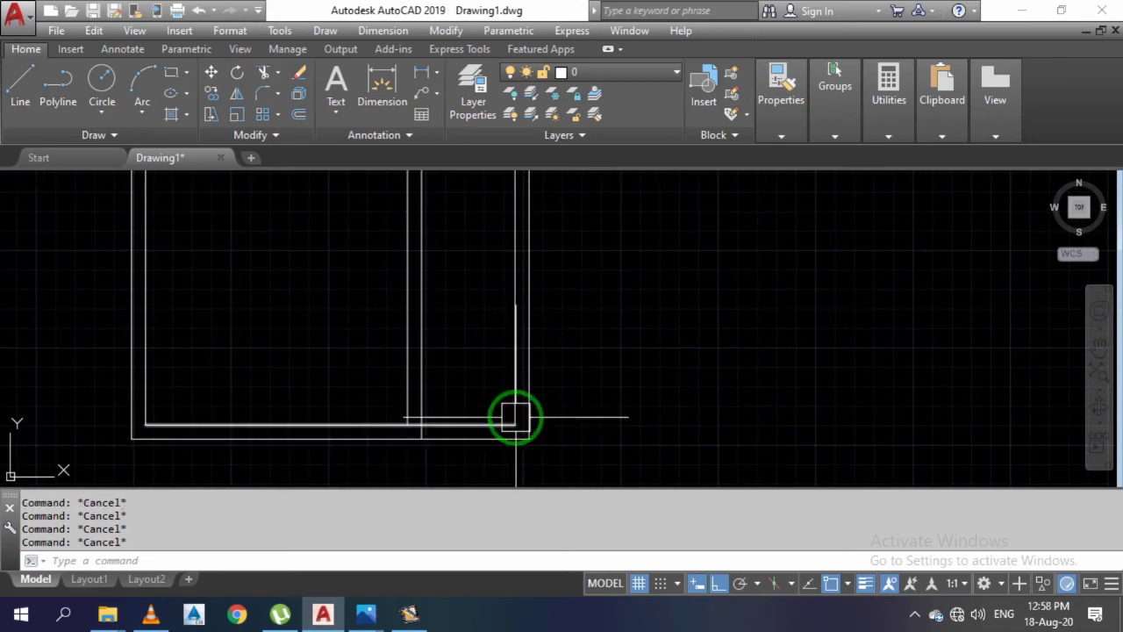
# - Copy the inner bottom wall line 6' upward
pyautogui.write('o')
pyautogui.press('Return')
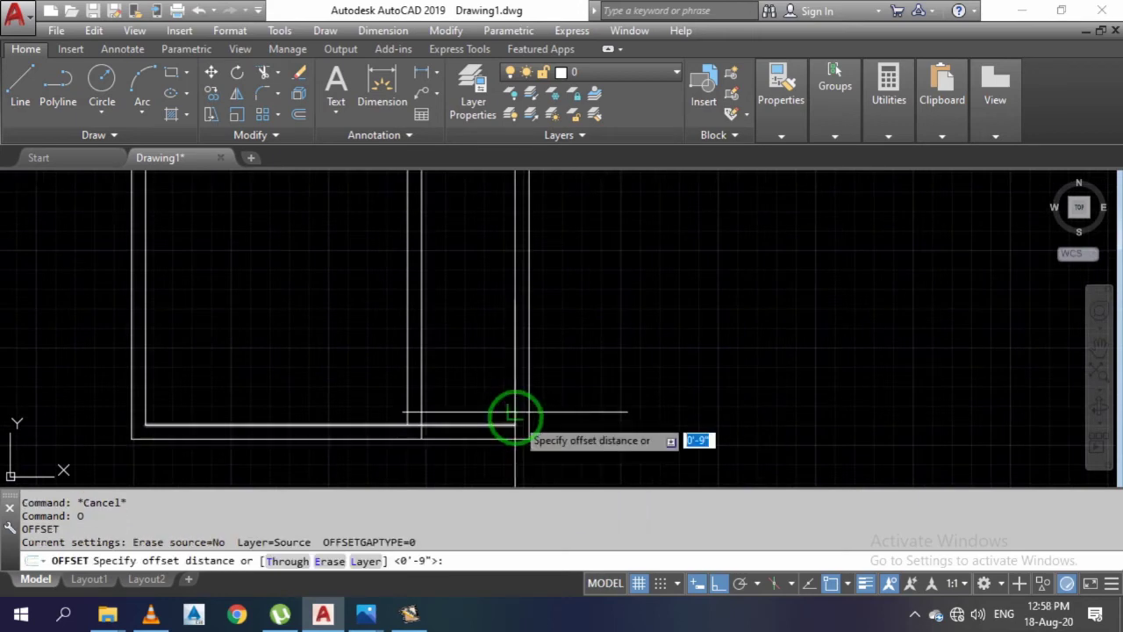
pyautogui.write("6'")
pyautogui.press('Return')
pyautogui.click(488, 424)
pyautogui.click(469, 354)
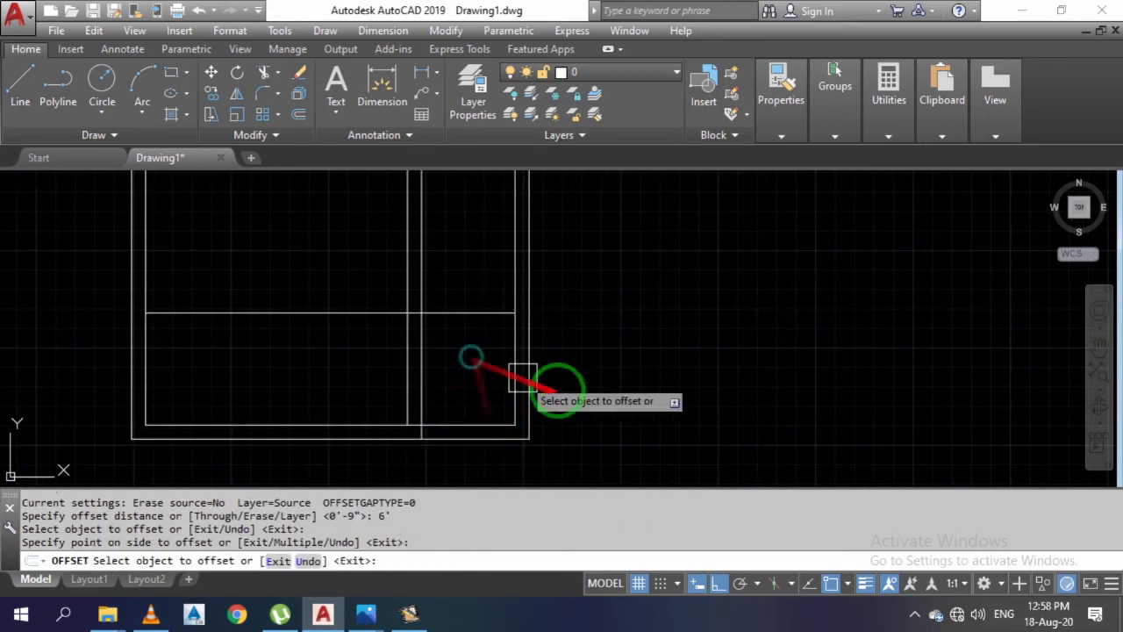
pyautogui.press('Return')
pyautogui.press('Return')
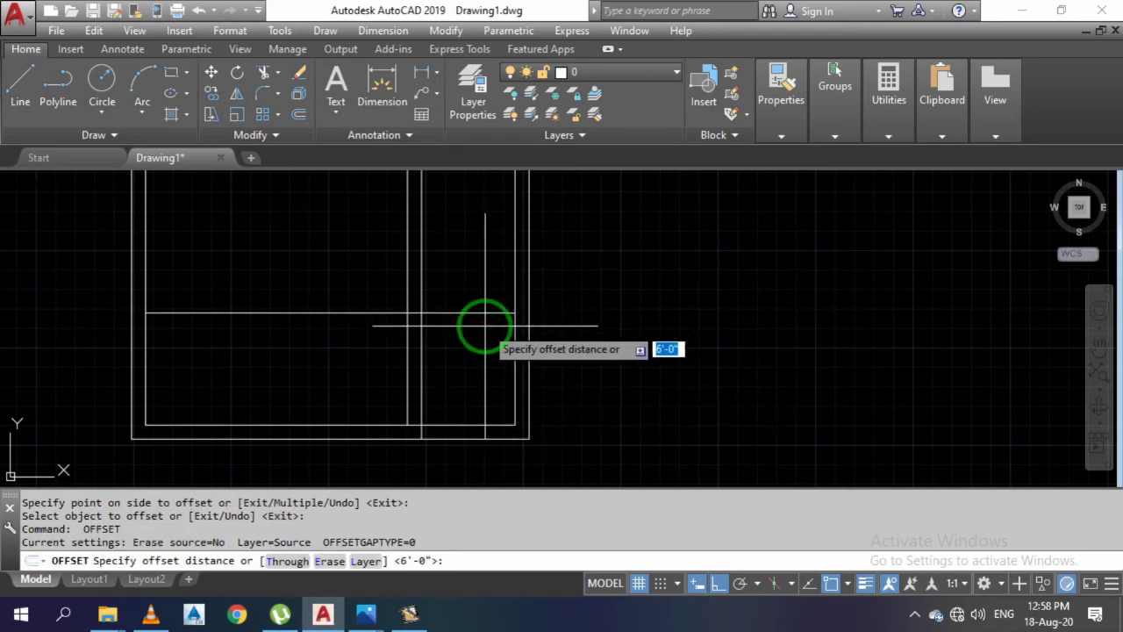
# - Offset the new line 4.5 upward to give the partition its thickness
pyautogui.write('5')
pyautogui.press('Return')
pyautogui.click(484, 312)
pyautogui.click(477, 268)
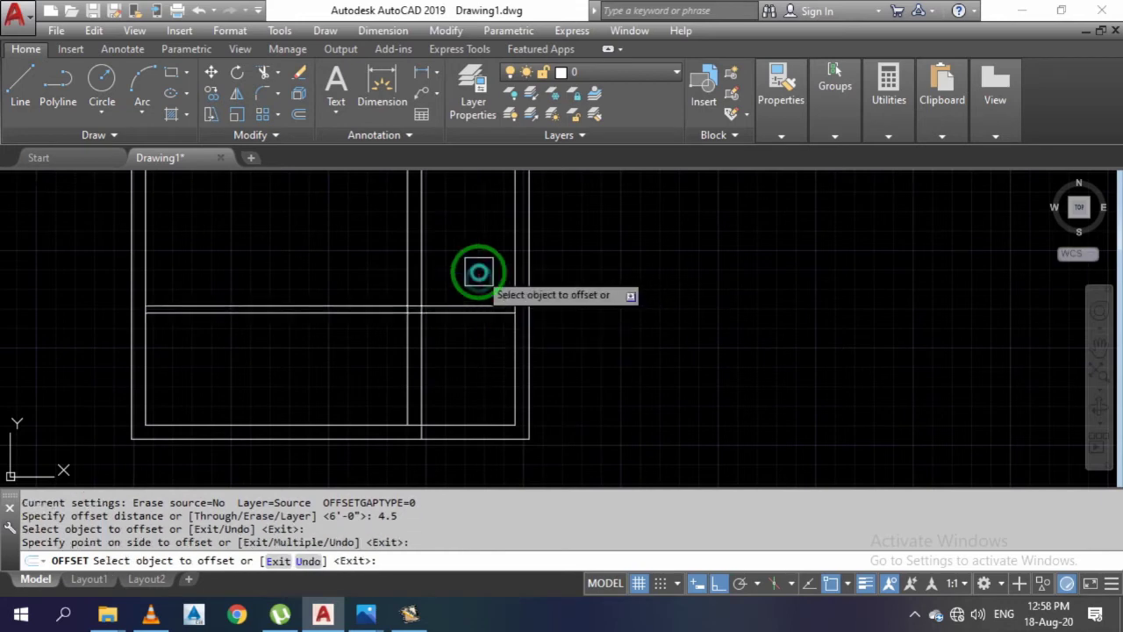
pyautogui.press('Escape')
pyautogui.press('Escape')
pyautogui.press('Escape')
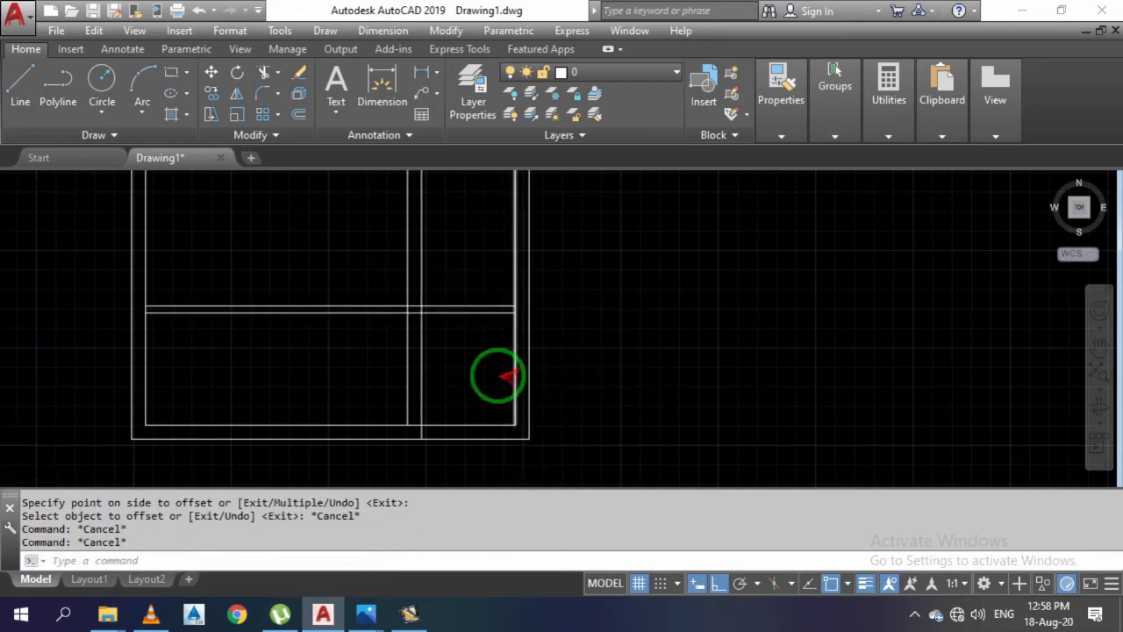
pyautogui.scroll(-2, 496, 372)
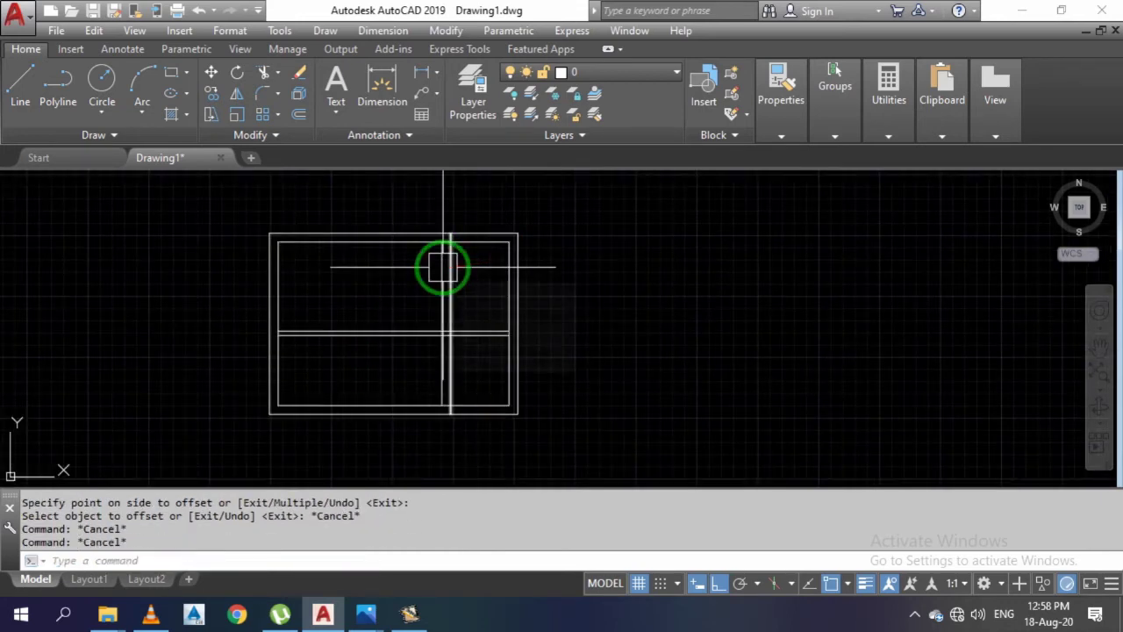
pyautogui.moveTo(453, 332)
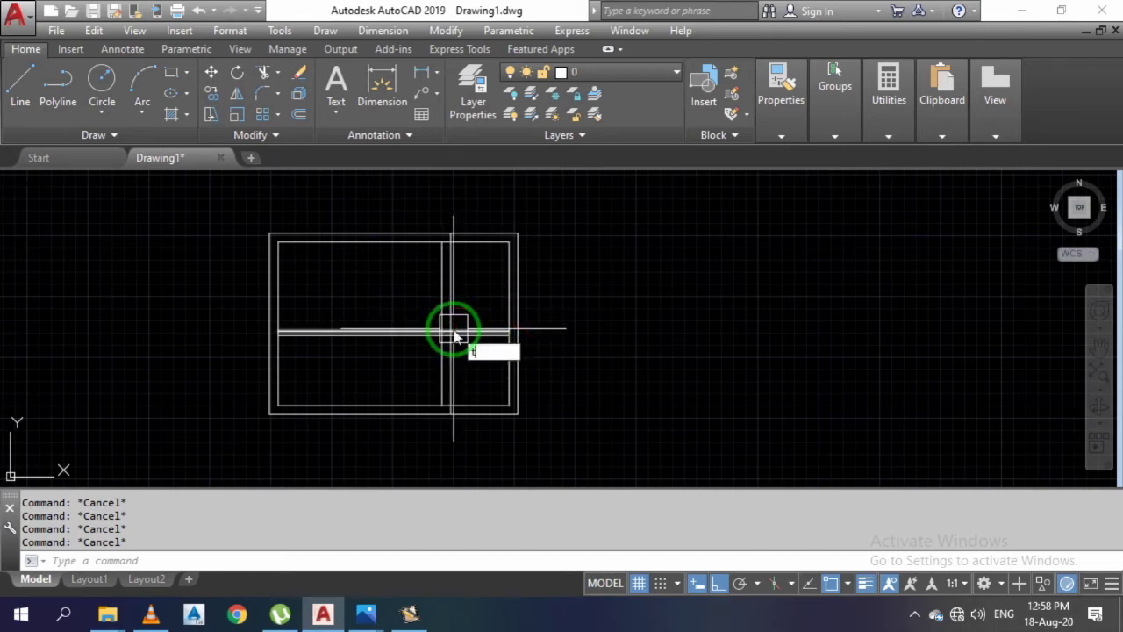
# - Erase the selected partition lines, then undo the erase to restore the partition
pyautogui.write('r')
pyautogui.press('Return')
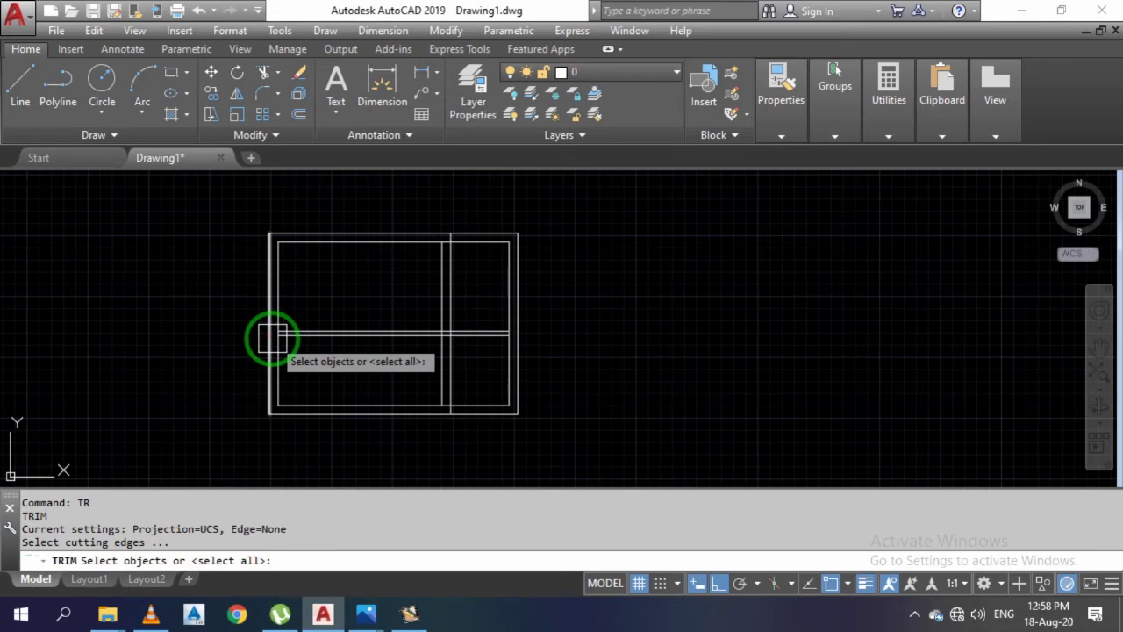
pyautogui.scroll(2, 425, 349)
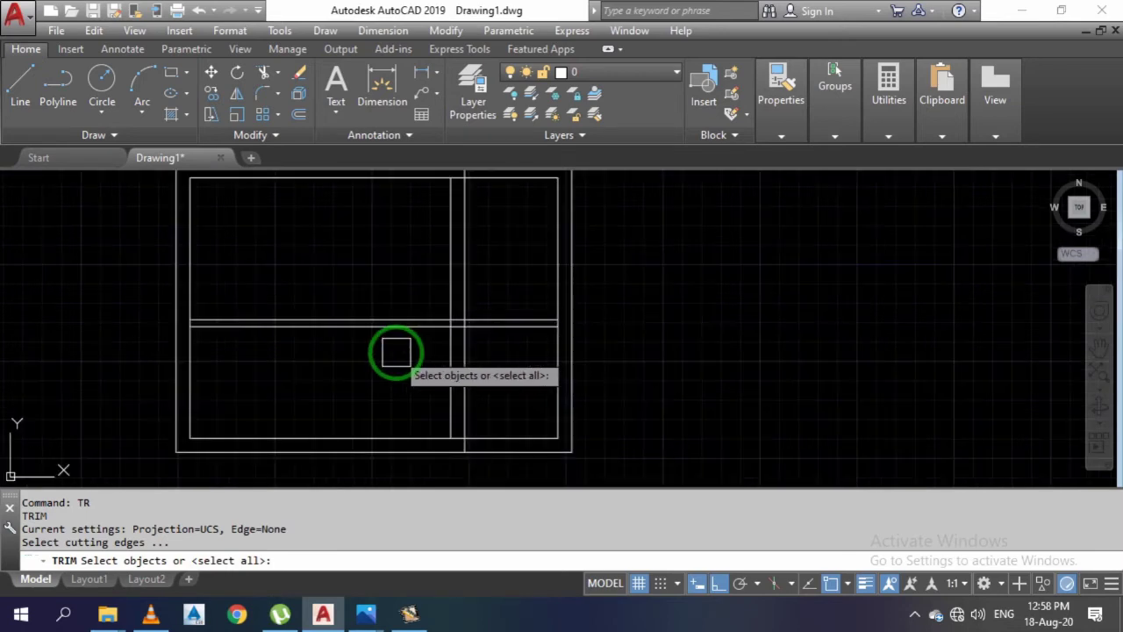
pyautogui.press('Escape')
pyautogui.click(392, 394)
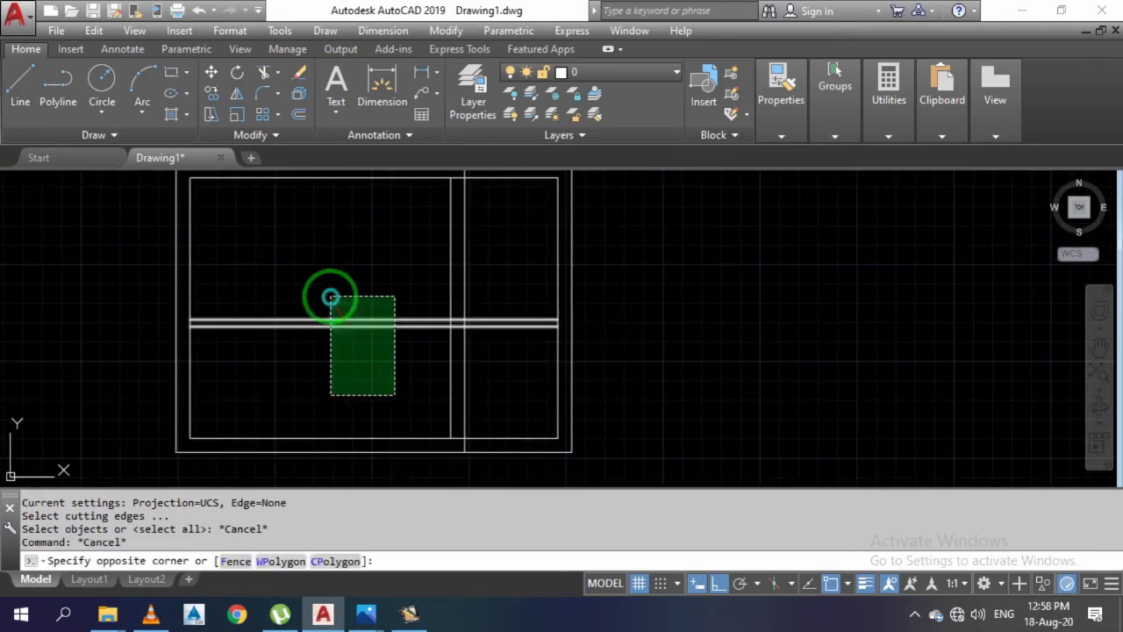
pyautogui.click(326, 296)
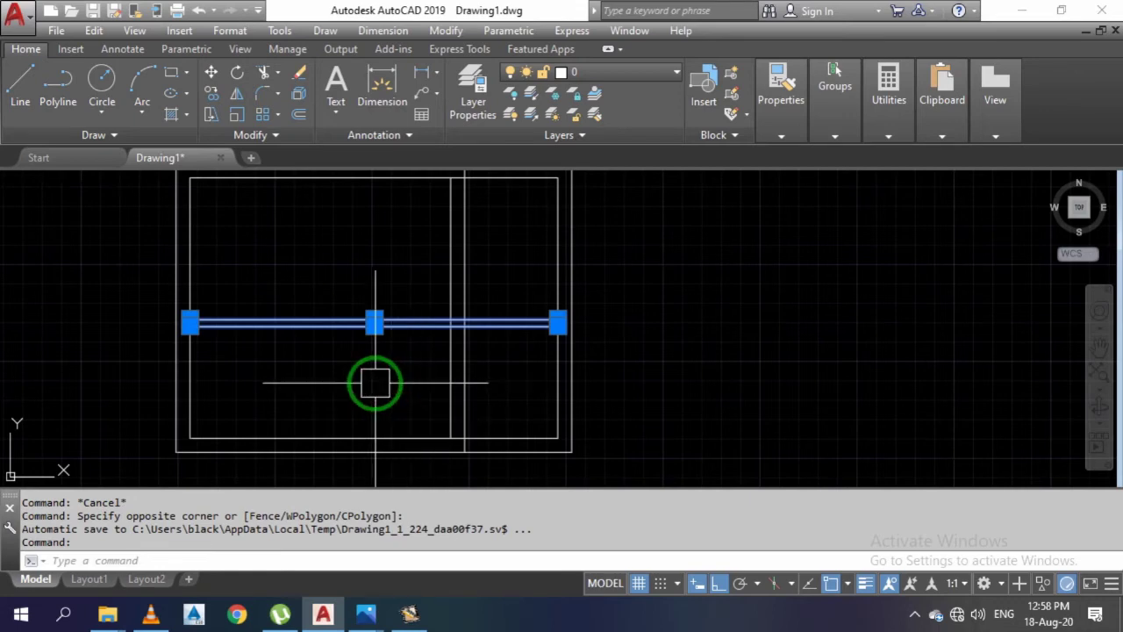
pyautogui.write('e')
pyautogui.press('Return')
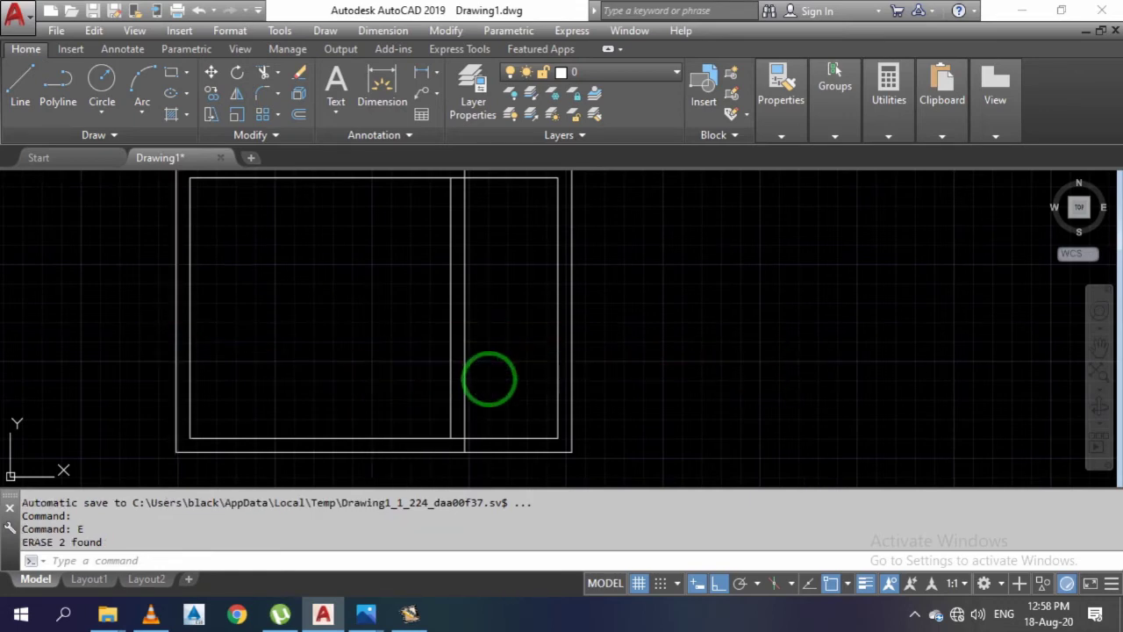
pyautogui.hotkey('ctrl', 'z')
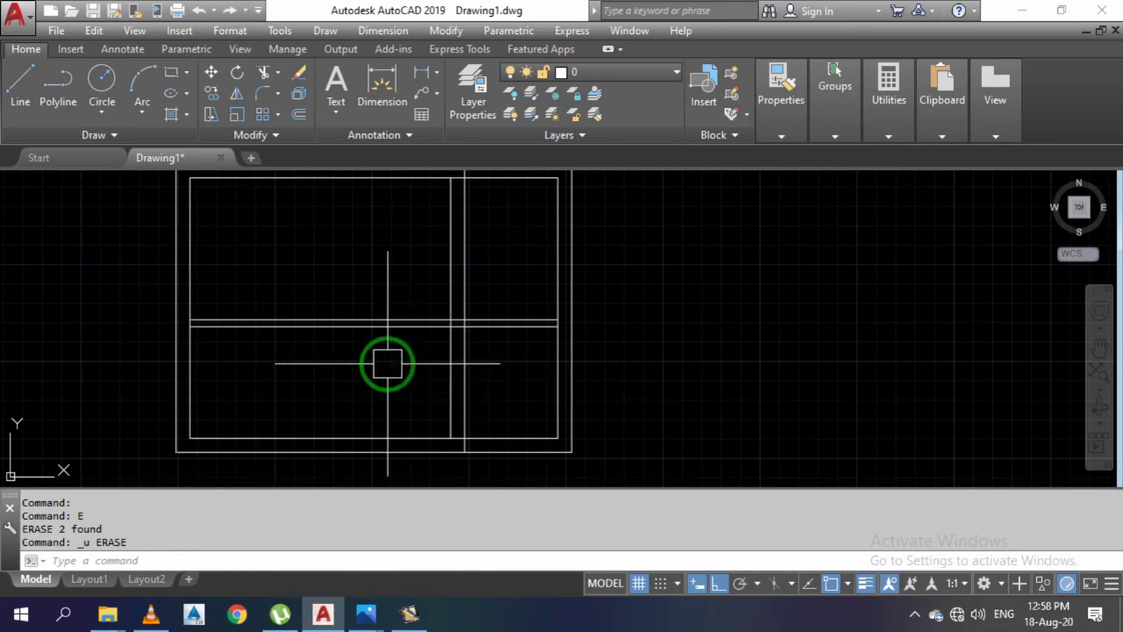
pyautogui.click(387, 363)
pyautogui.click(251, 231)
pyautogui.press('Escape')
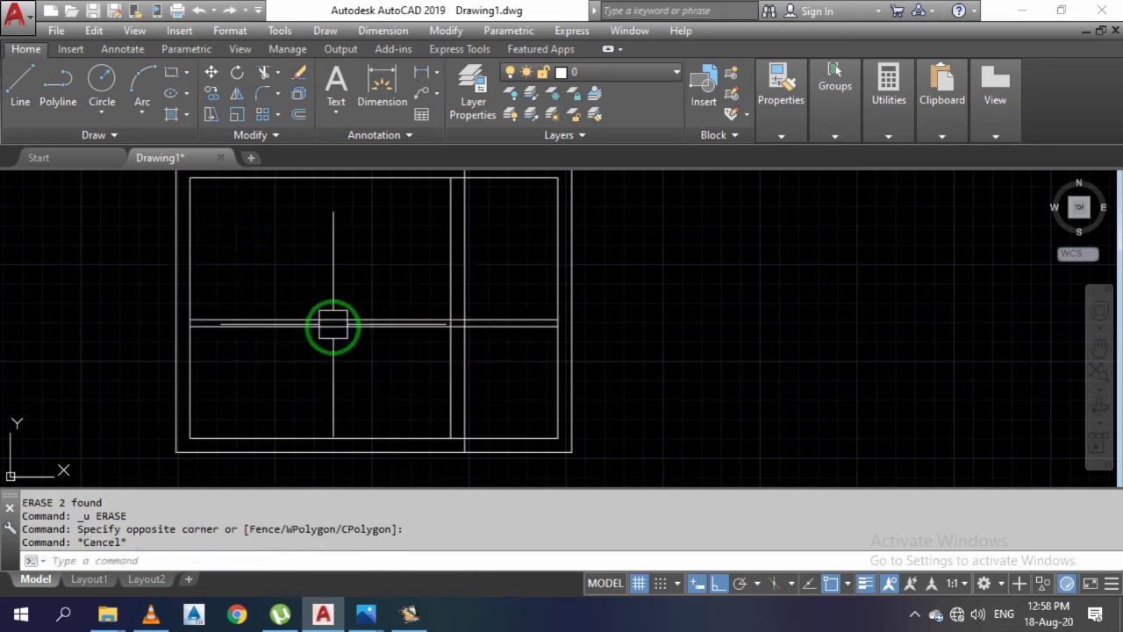
pyautogui.press('Escape')
pyautogui.press('Escape')
# - Trim the wall segments crossing the partition and the overlapping lines at the corner
pyautogui.write('r')
pyautogui.press('Return')
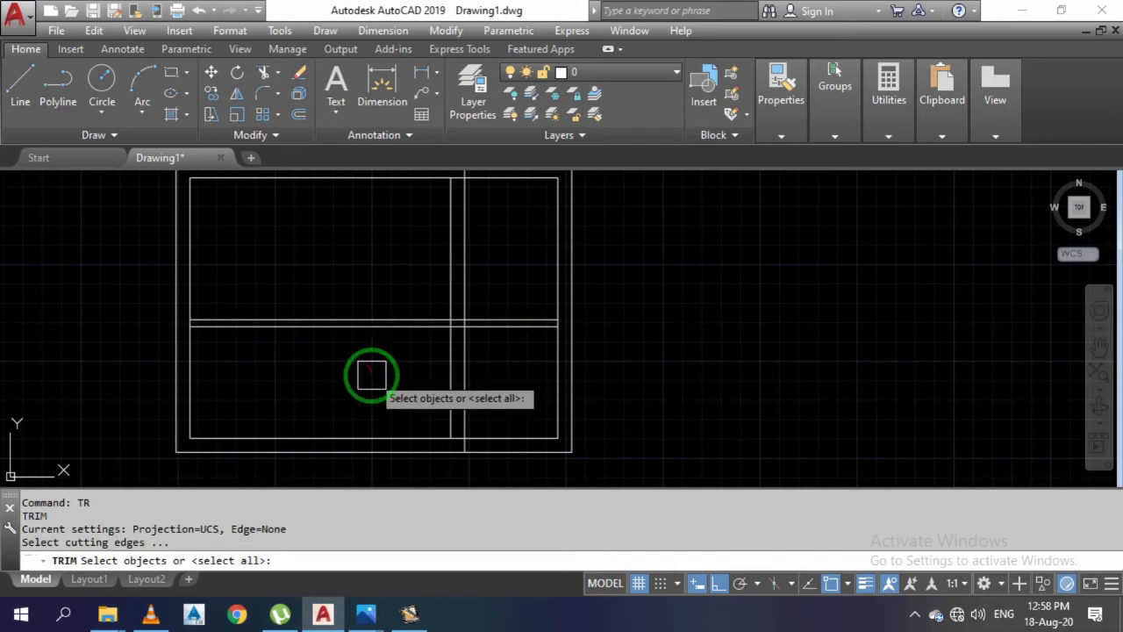
pyautogui.press('Escape')
pyautogui.press('Escape')
pyautogui.write('te cor')
pyautogui.press('Return')
pyautogui.press('Return')
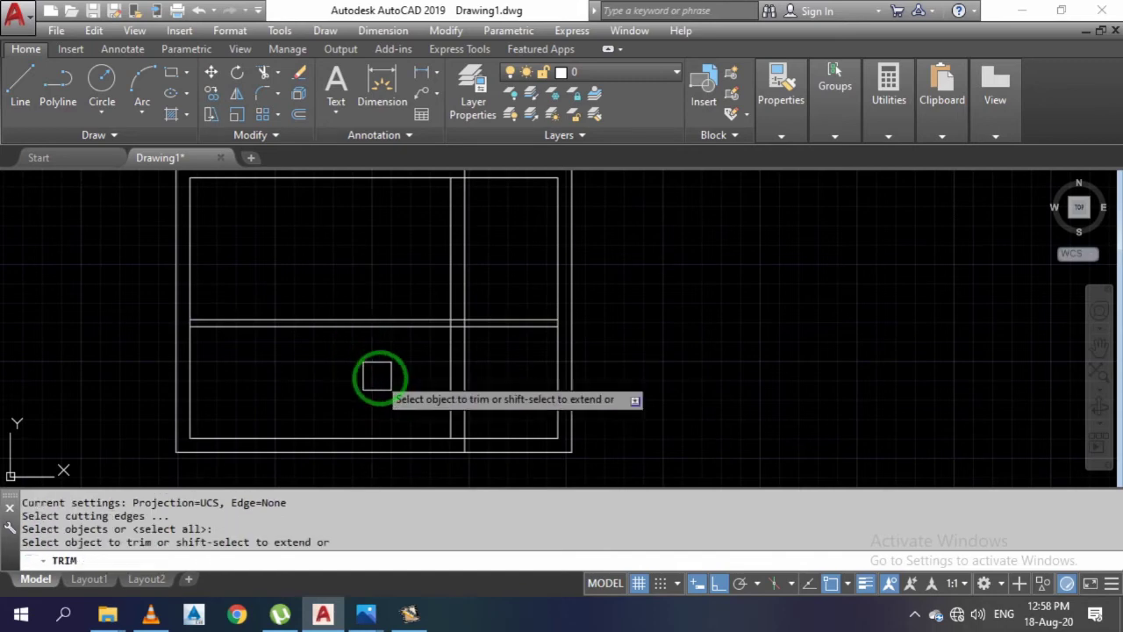
pyautogui.click(383, 382)
pyautogui.click(301, 283)
pyautogui.moveTo(313, 296); pyautogui.dragTo(489, 444)
pyautogui.scroll(3, 483, 447)
pyautogui.scroll(3, 371, 447)
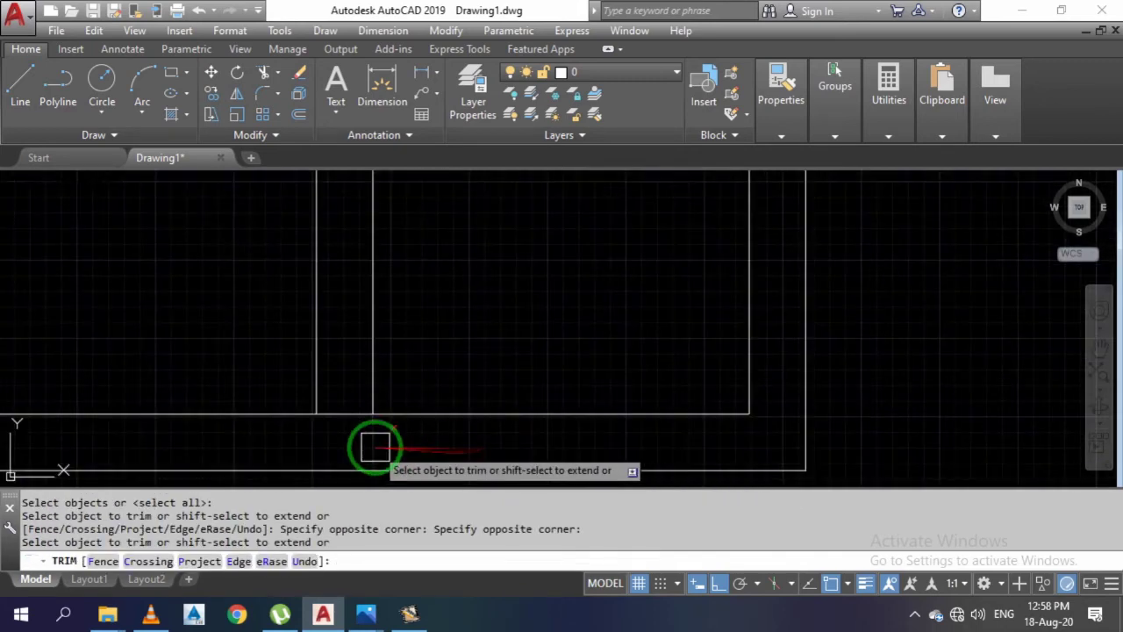
pyautogui.scroll(2, 348, 425)
pyautogui.moveTo(401, 427); pyautogui.dragTo(351, 283)
pyautogui.scroll(2, 427, 233)
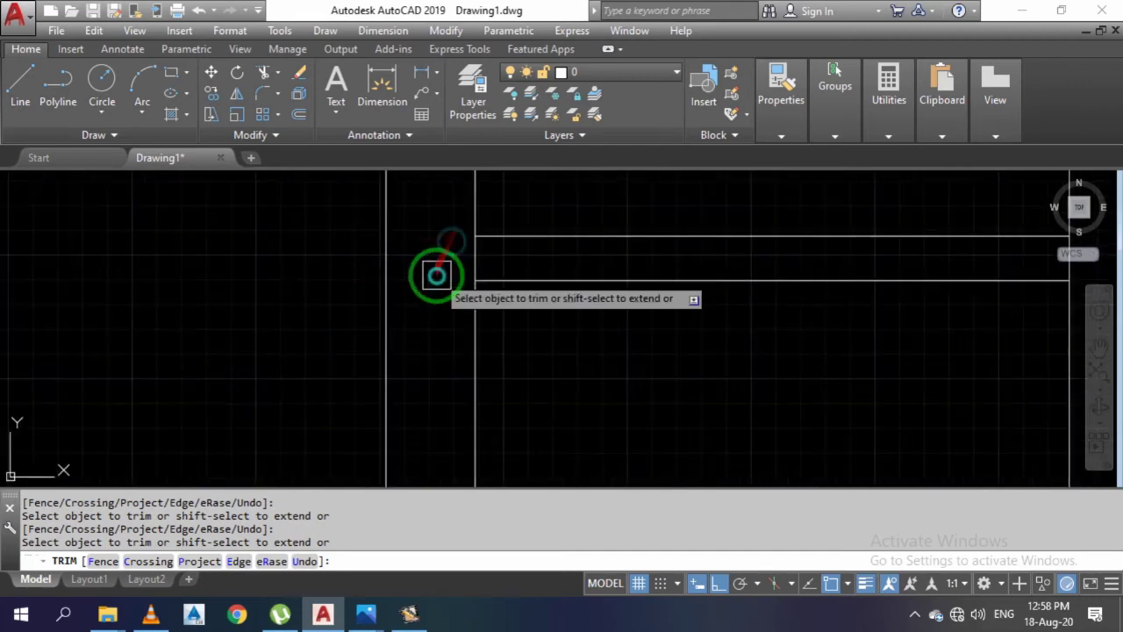
pyautogui.moveTo(437, 262); pyautogui.dragTo(714, 293)
# - Crossing-trim the remaining stray wall lines at the partition junction
pyautogui.scroll(-2, 626, 283)
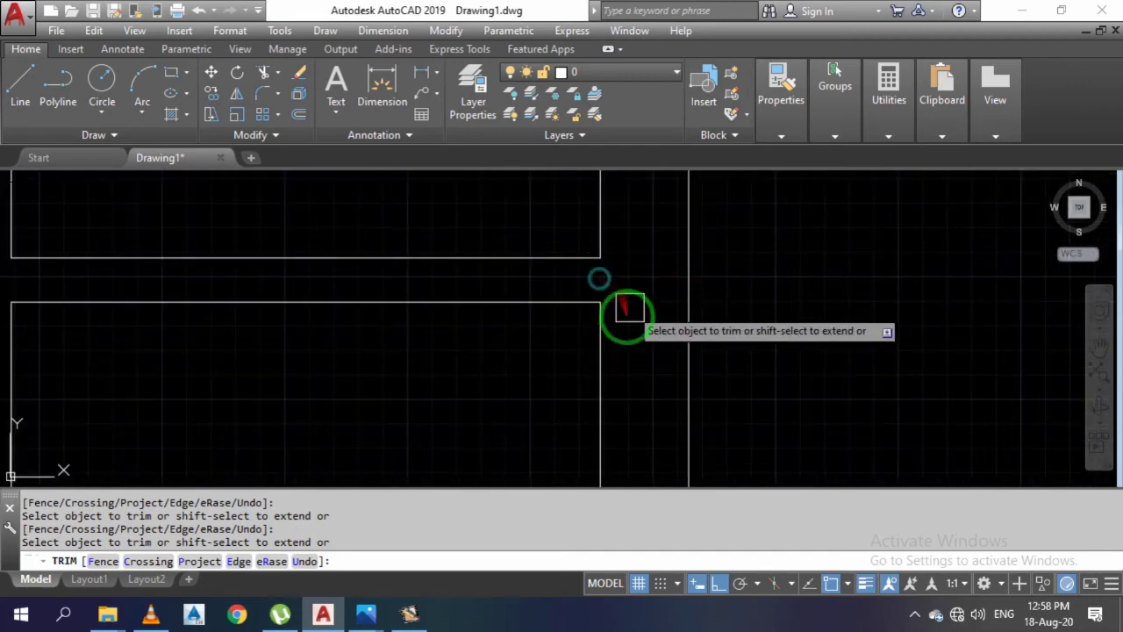
pyautogui.scroll(-3, 603, 327)
pyautogui.scroll(3, 543, 272)
pyautogui.scroll(3, 562, 210)
pyautogui.scroll(2, 521, 251)
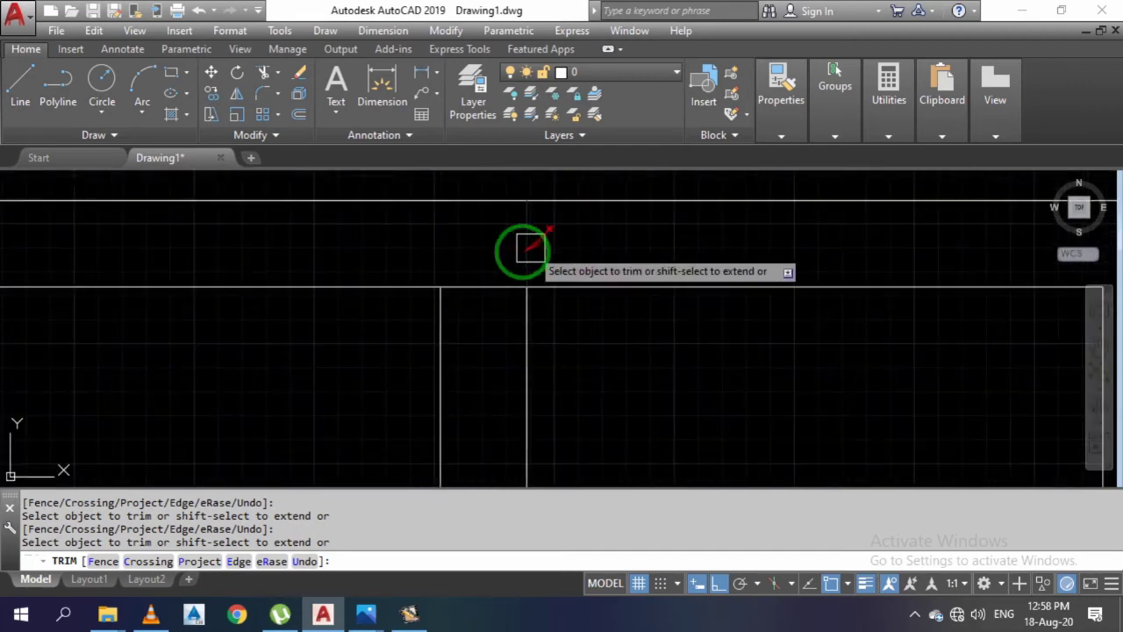
pyautogui.click(487, 271)
pyautogui.click(481, 298)
pyautogui.scroll(-4, 527, 229)
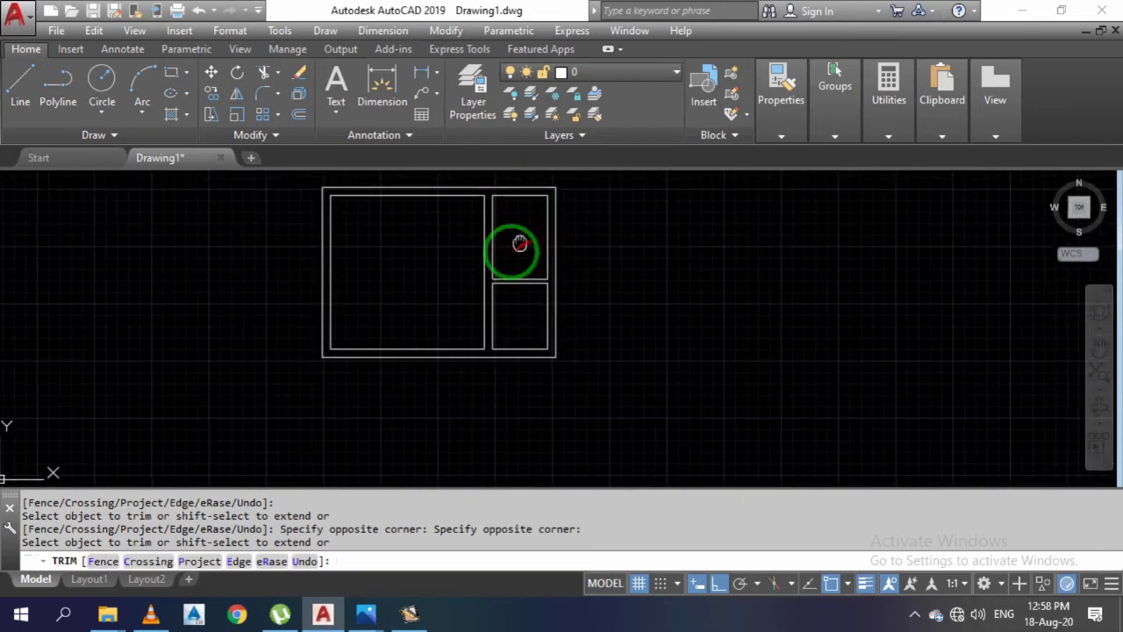
pyautogui.moveTo(514, 246); pyautogui.dragTo(477, 289, button='middle')
pyautogui.press('Escape')
pyautogui.press('Escape')
pyautogui.press('Escape')
pyautogui.scroll(2, 386, 291)
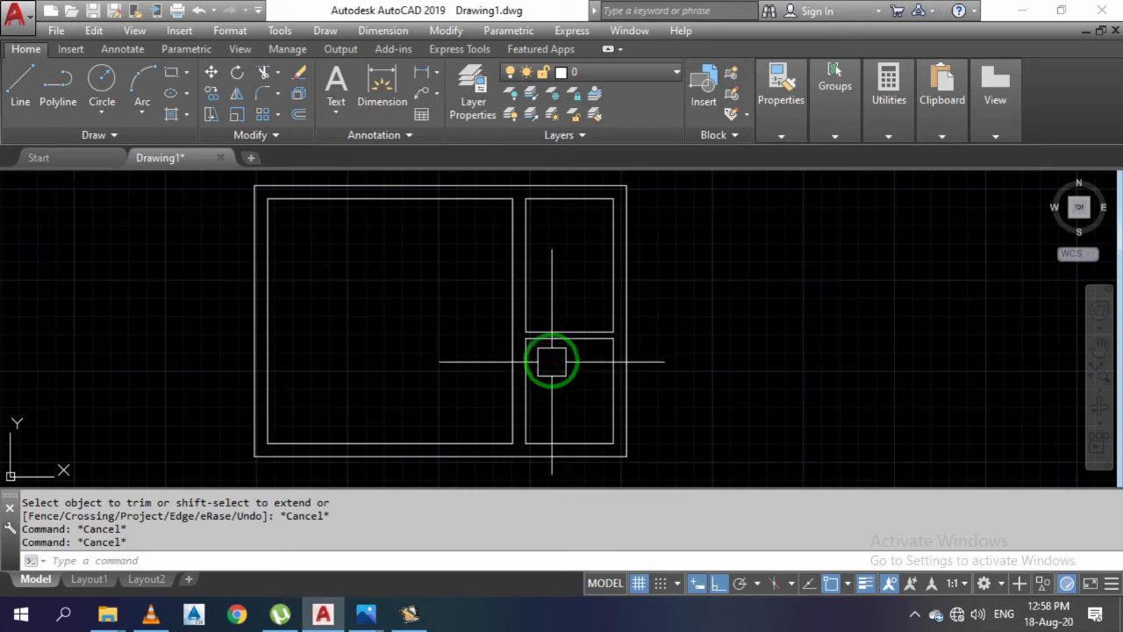
# - Clear stray selections and zoom in on the plan's lower-left corner
pyautogui.press('Escape')
pyautogui.click(443, 342)
pyautogui.press('Escape')
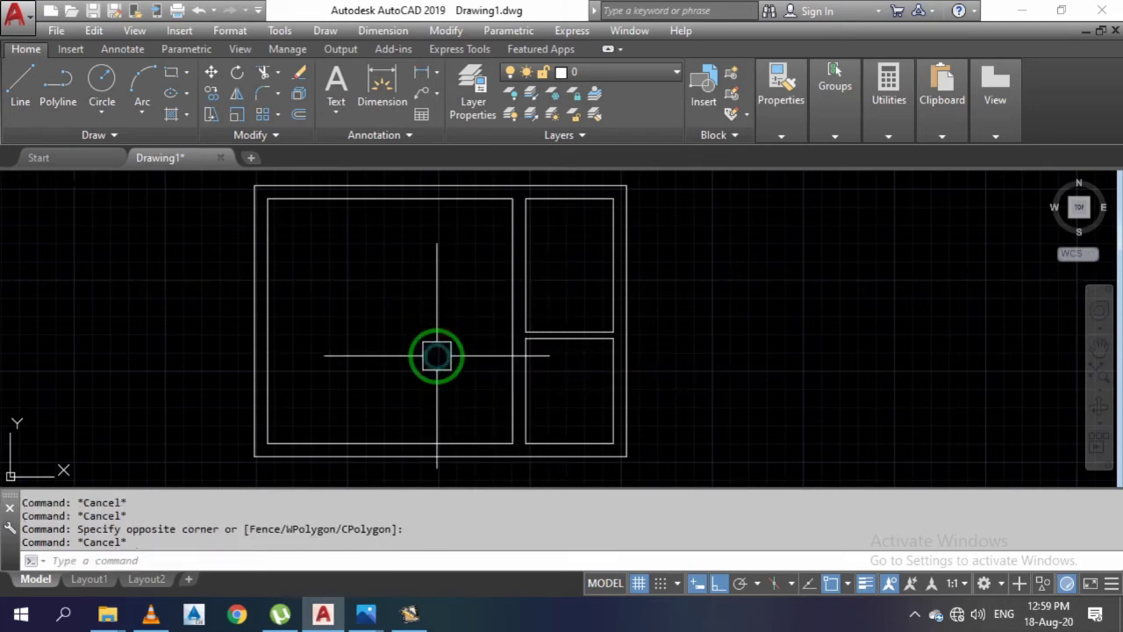
pyautogui.scroll(-2, 437, 355)
pyautogui.click(254, 203)
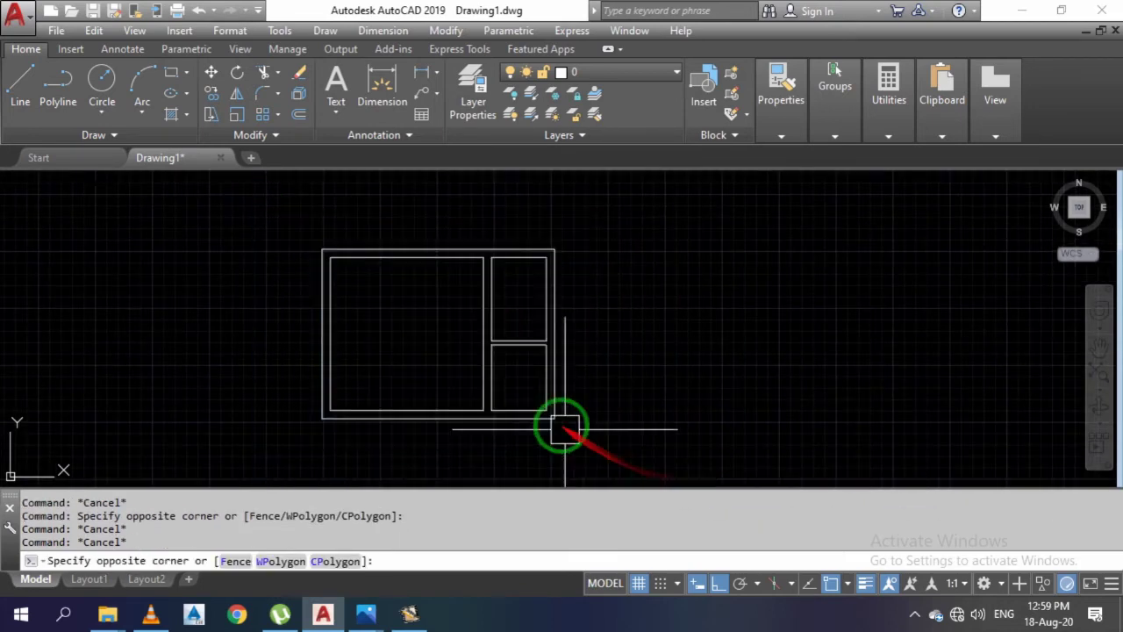
pyautogui.press('Escape')
pyautogui.moveTo(557, 404)
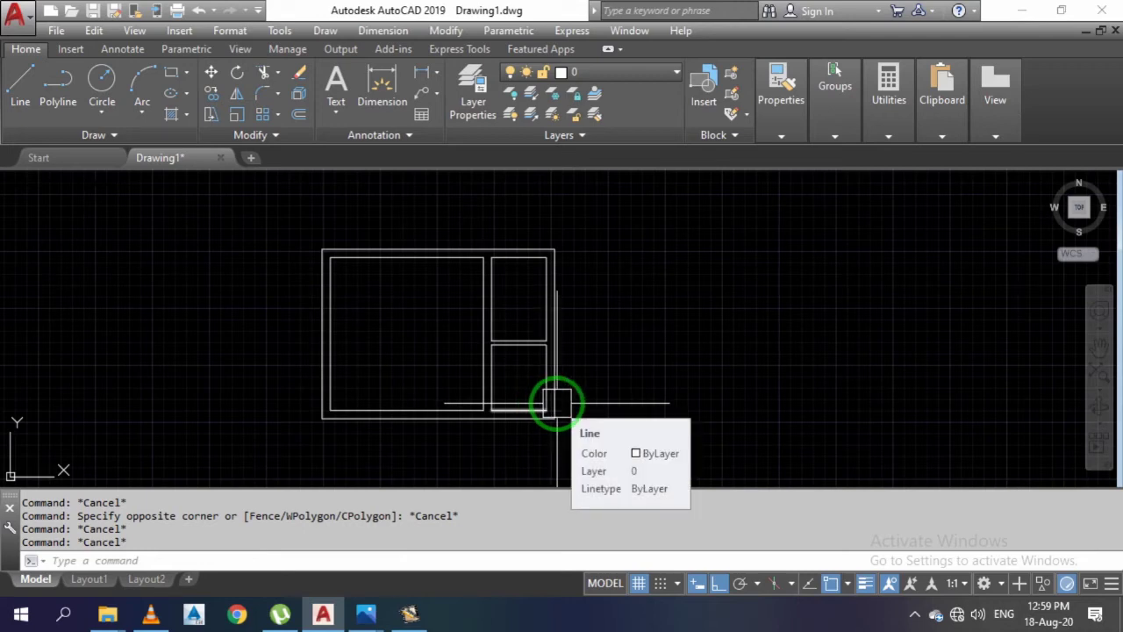
pyautogui.click(617, 374)
pyautogui.press('Escape')
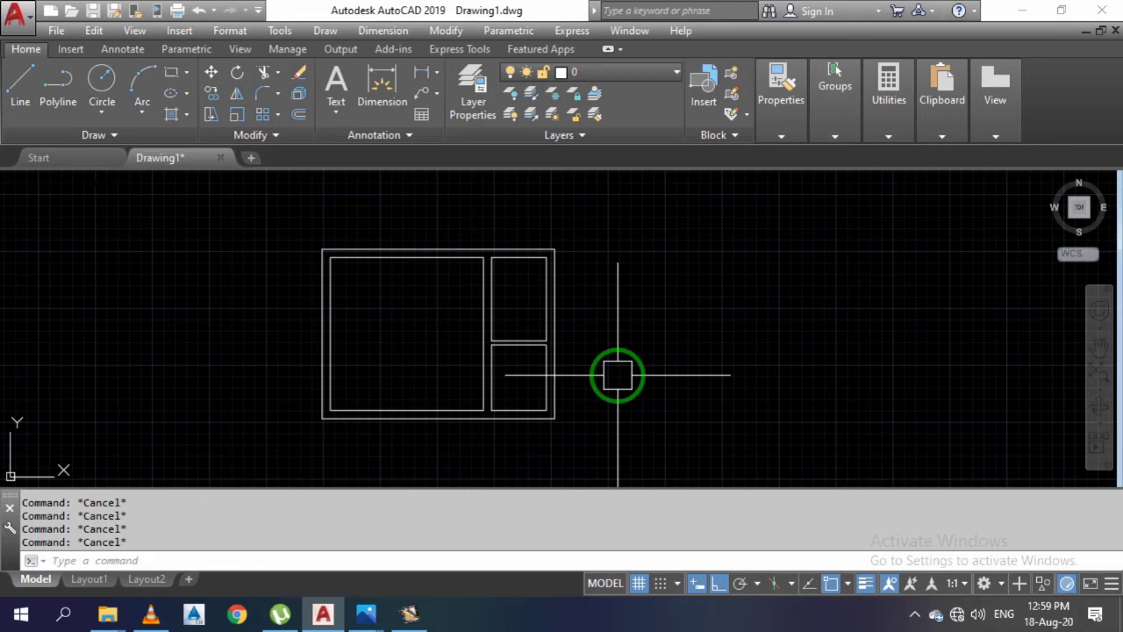
pyautogui.scroll(4, 342, 411)
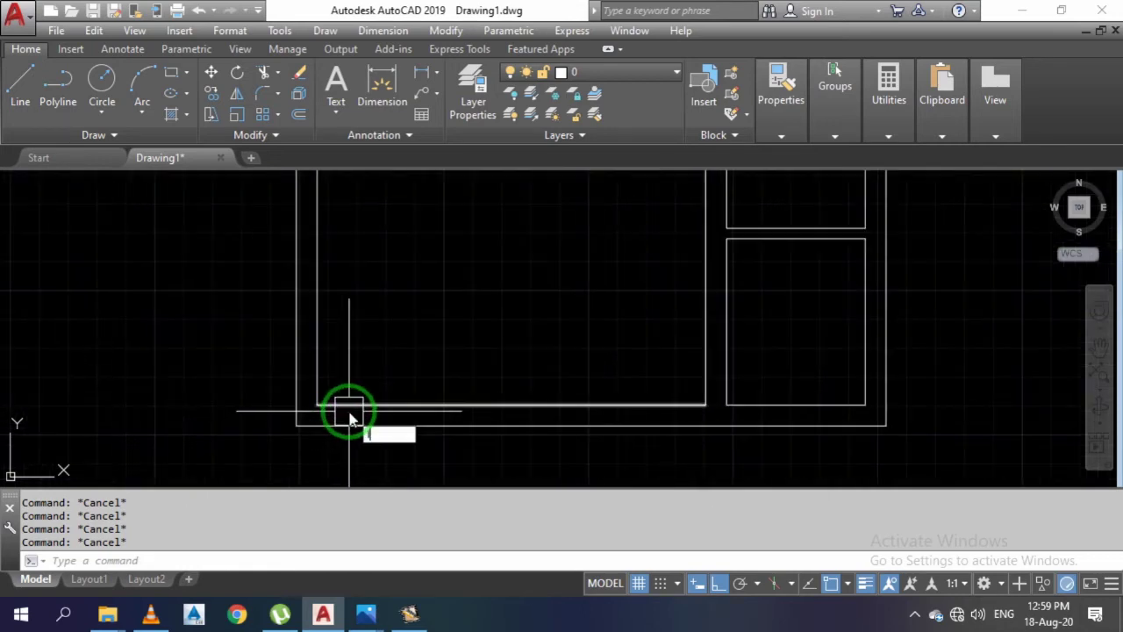
# - Draw a 5-unit jamb line from the inner lower-left wall corner down to the outer wall
pyautogui.write('l')
pyautogui.press('Return')
pyautogui.scroll(2, 329, 429)
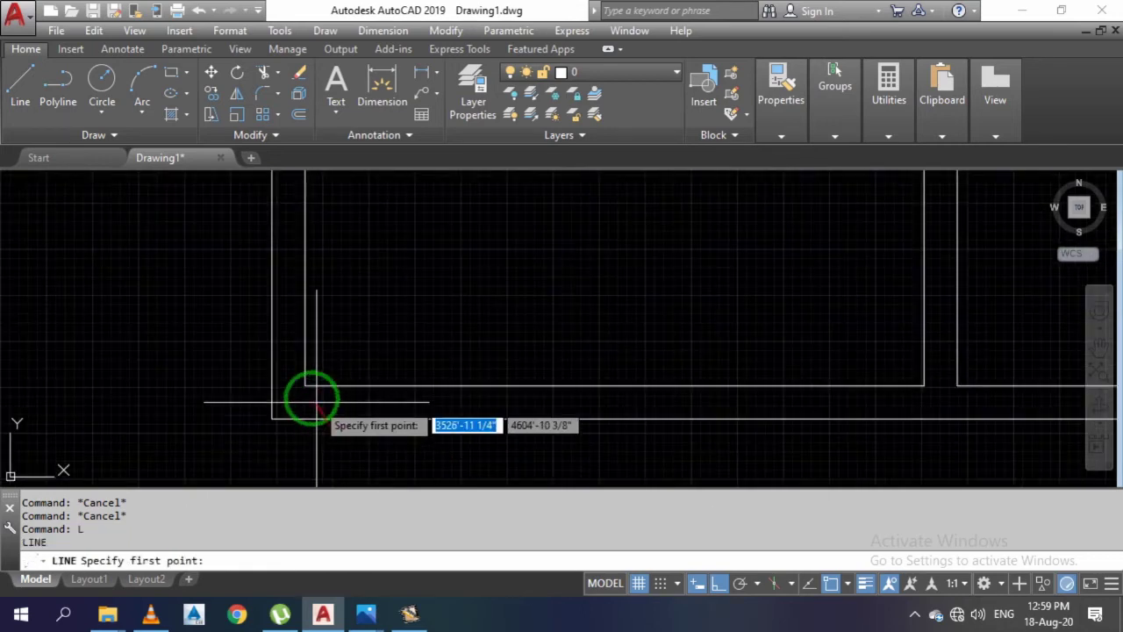
pyautogui.click(317, 403)
pyautogui.write('5')
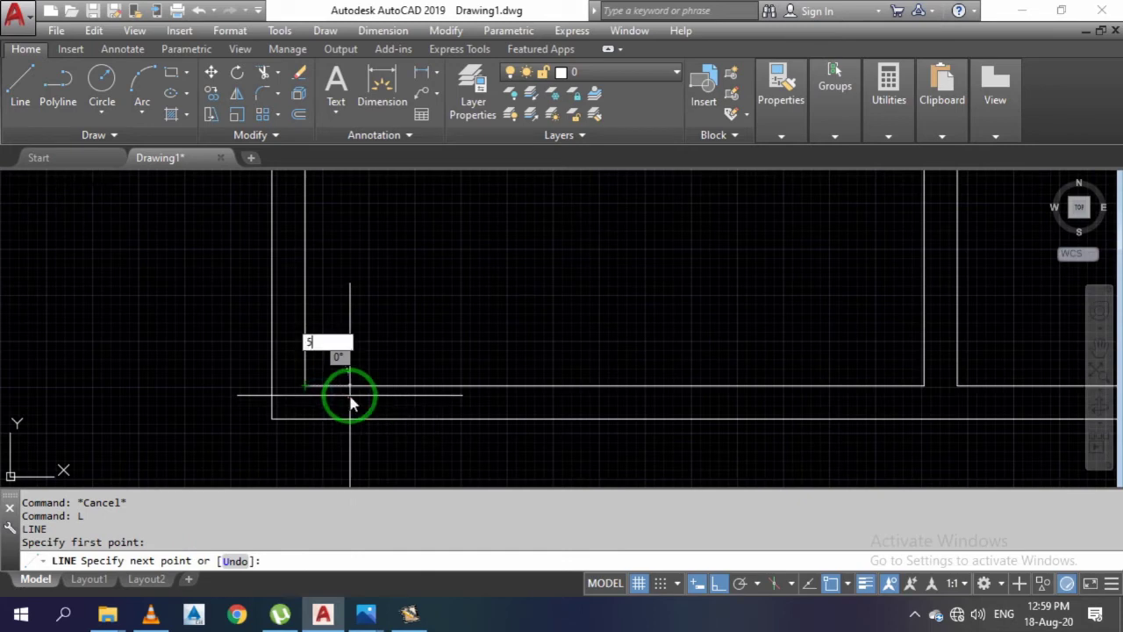
pyautogui.press('Return')
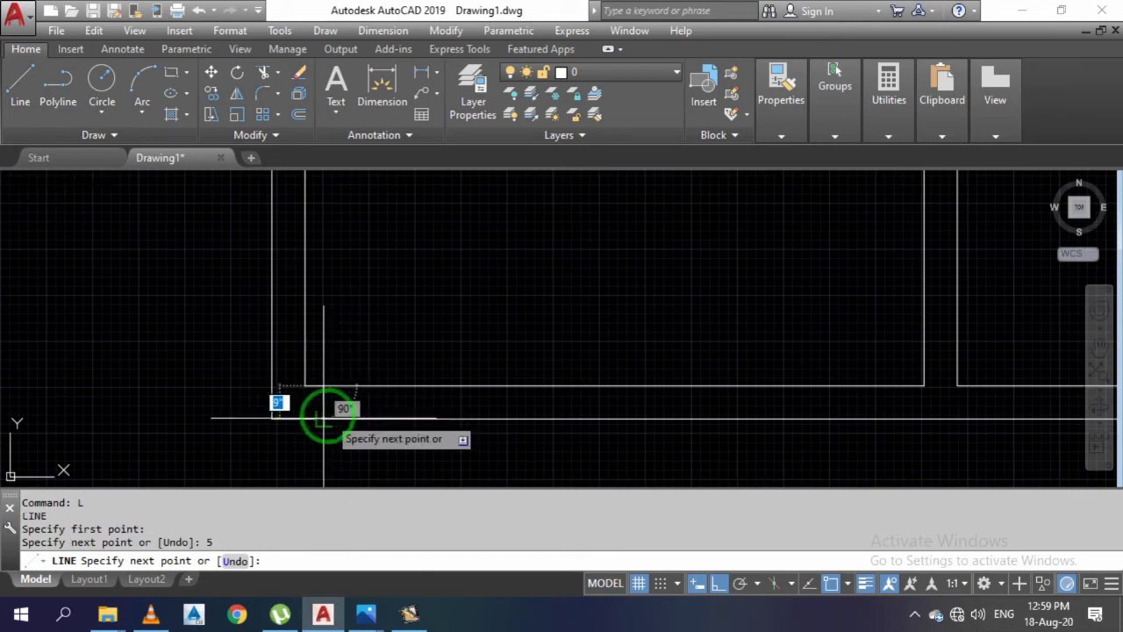
pyautogui.click(324, 419)
pyautogui.press('Escape')
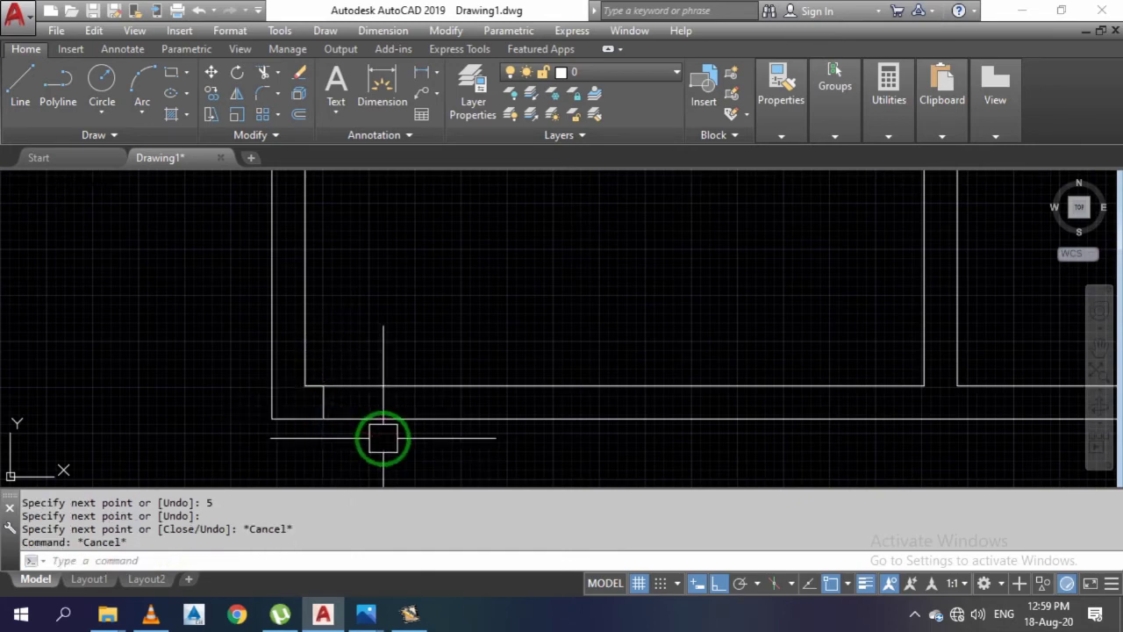
pyautogui.write('o')
# - Offset the jamb line 3'6" to the right to form the second jamb
pyautogui.press('Return')
pyautogui.write("3'6")
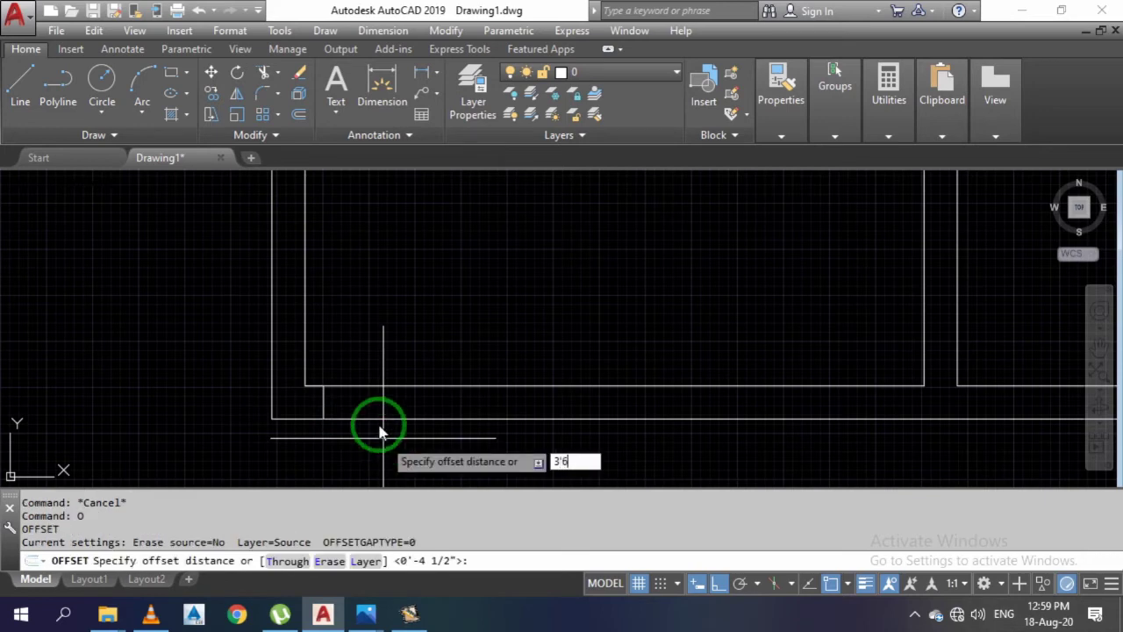
pyautogui.press('Return')
pyautogui.click(324, 409)
pyautogui.click(465, 445)
pyautogui.press('Escape')
pyautogui.press('Escape')
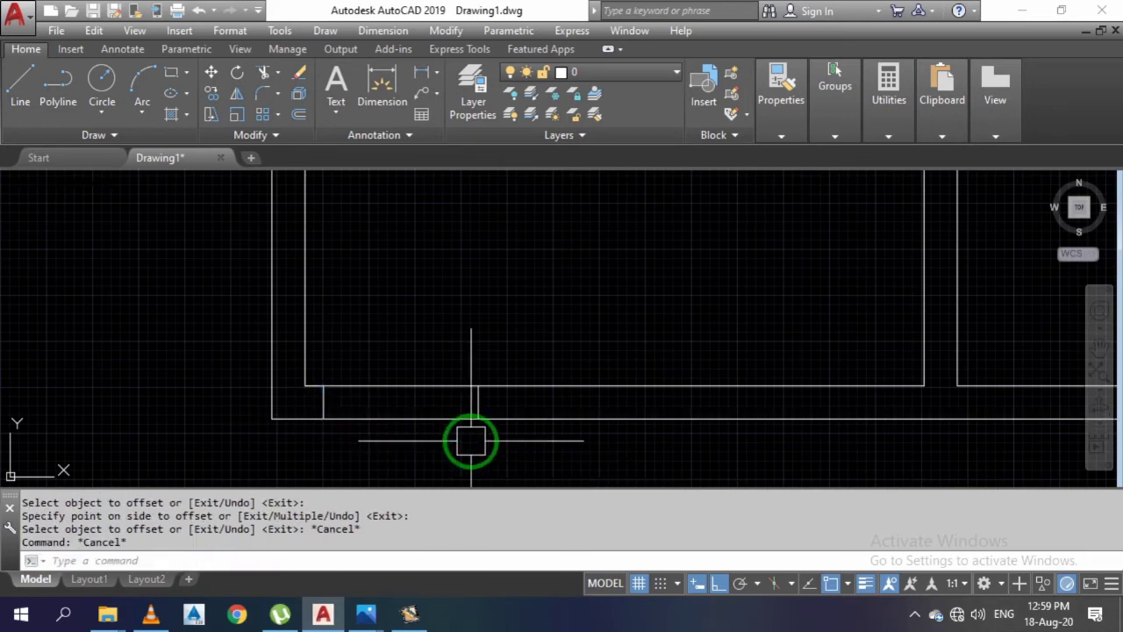
pyautogui.write('tr')
# - Trim the bottom wall lines between the two jambs to open the door
pyautogui.press('Return')
pyautogui.press('Return')
pyautogui.click(414, 443)
pyautogui.click(396, 343)
pyautogui.press('Escape')
pyautogui.press('Escape')
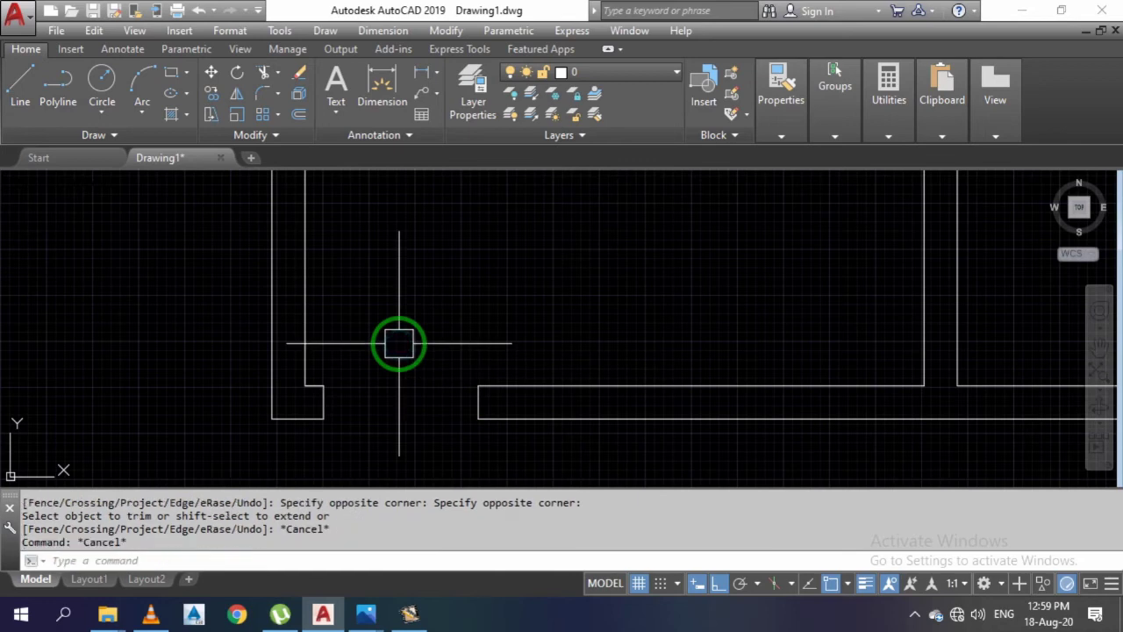
pyautogui.press('Escape')
pyautogui.press('Escape')
pyautogui.scroll(-2, 582, 291)
pyautogui.scroll(-3, 466, 359)
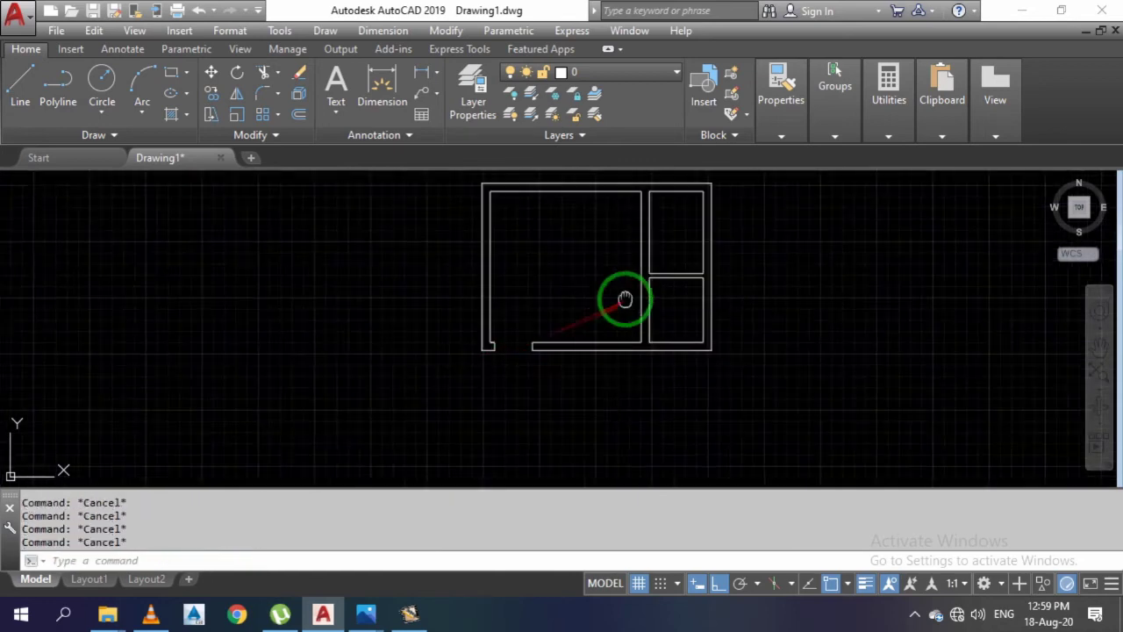
pyautogui.moveTo(622, 301); pyautogui.dragTo(388, 336, button='middle')
pyautogui.scroll(4, 290, 378)
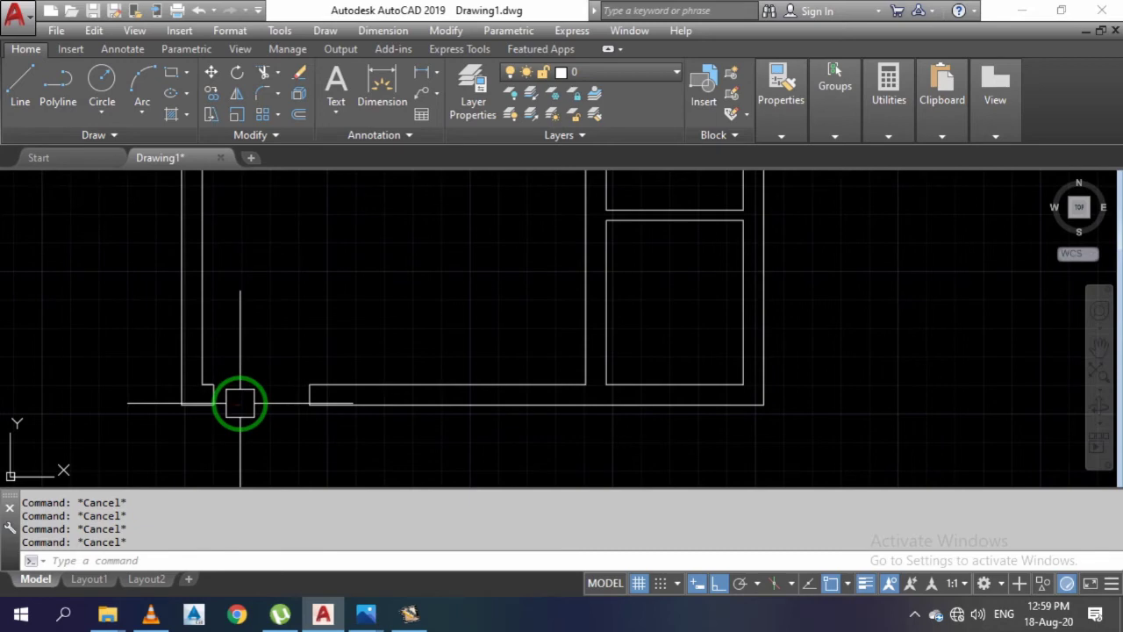
# - Draw a 5-unit jamb line on the partition near the bottom
pyautogui.click(351, 325)
pyautogui.press('Escape')
pyautogui.press('Escape')
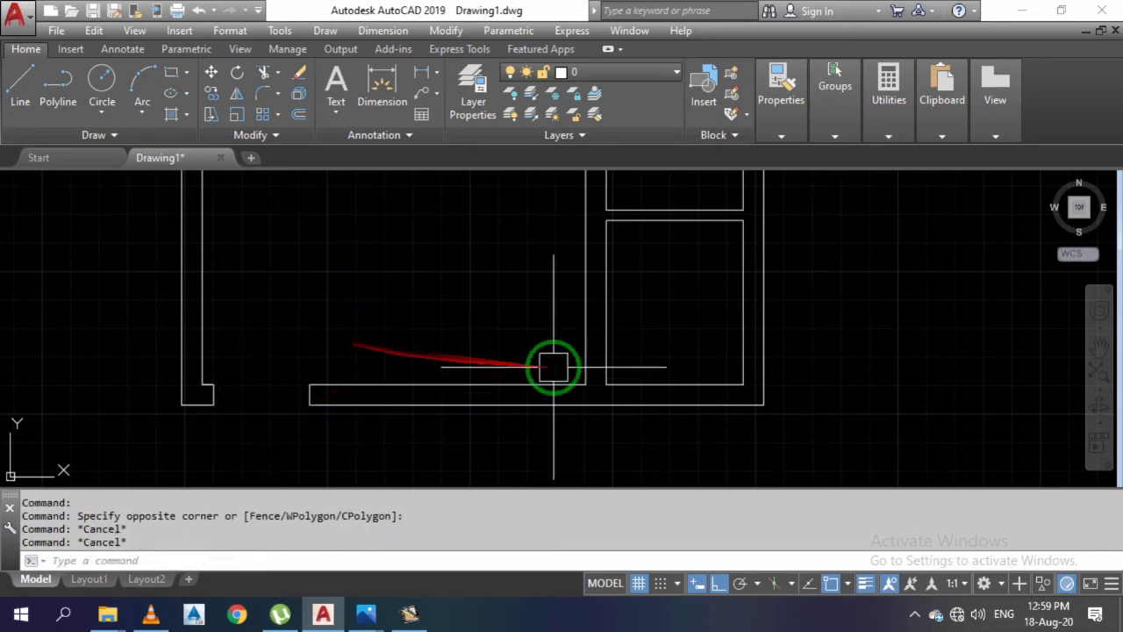
pyautogui.moveTo(561, 377); pyautogui.dragTo(407, 446, button='middle')
pyautogui.write('L')
pyautogui.press('Return')
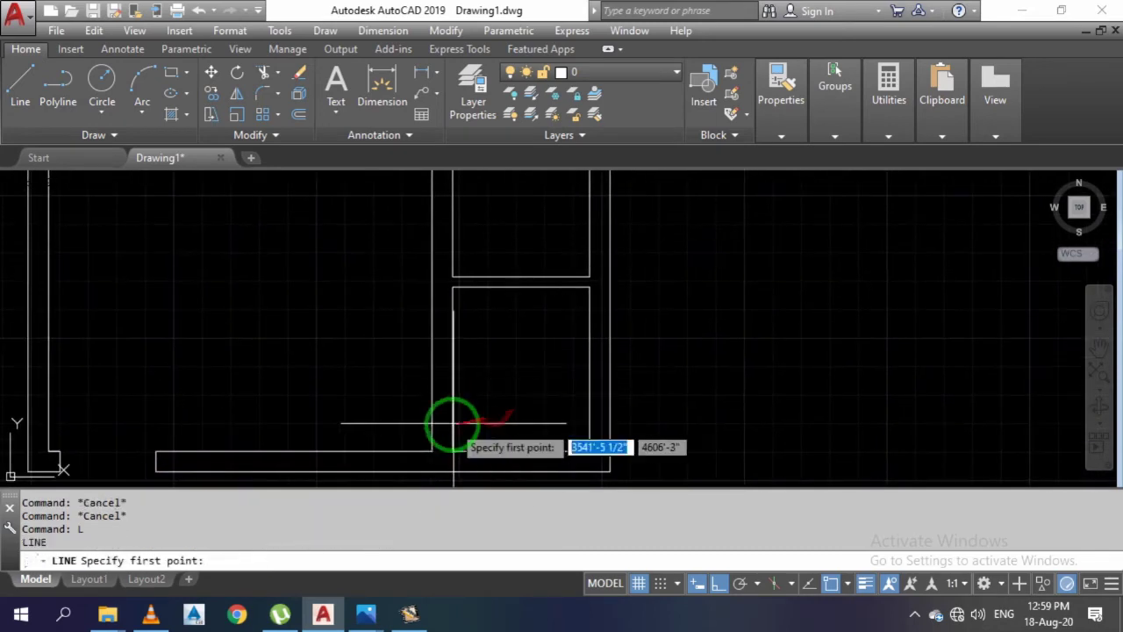
pyautogui.click(451, 447)
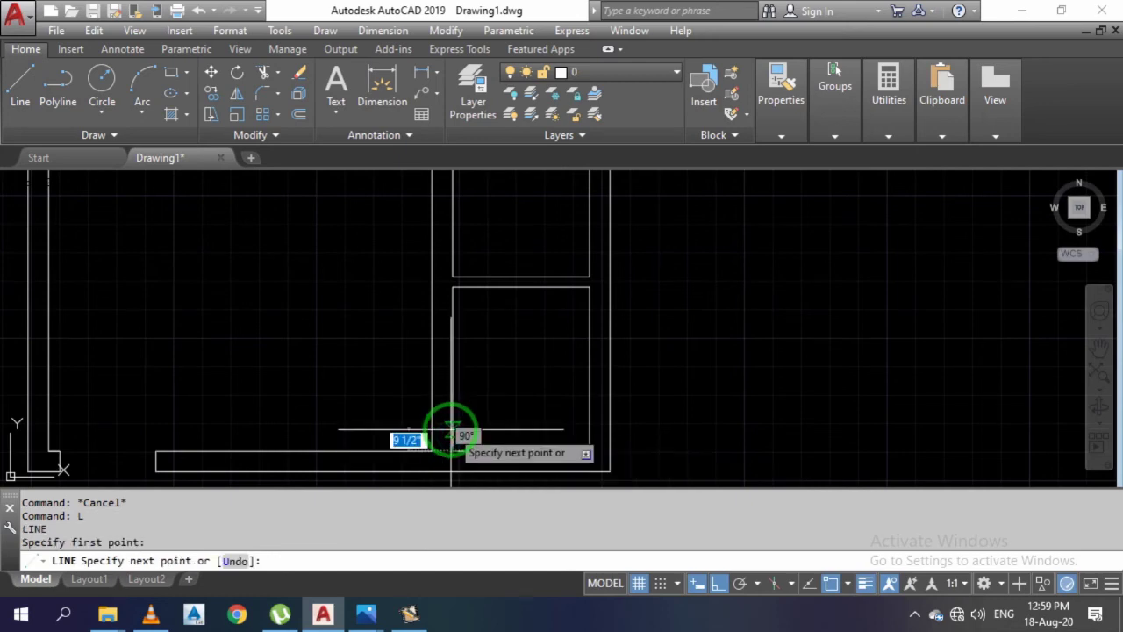
pyautogui.write('5')
pyautogui.press('Return')
pyautogui.click(451, 314)
pyautogui.press('Escape')
# - Draw a second 5-unit jamb line higher on the partition
pyautogui.press('Return')
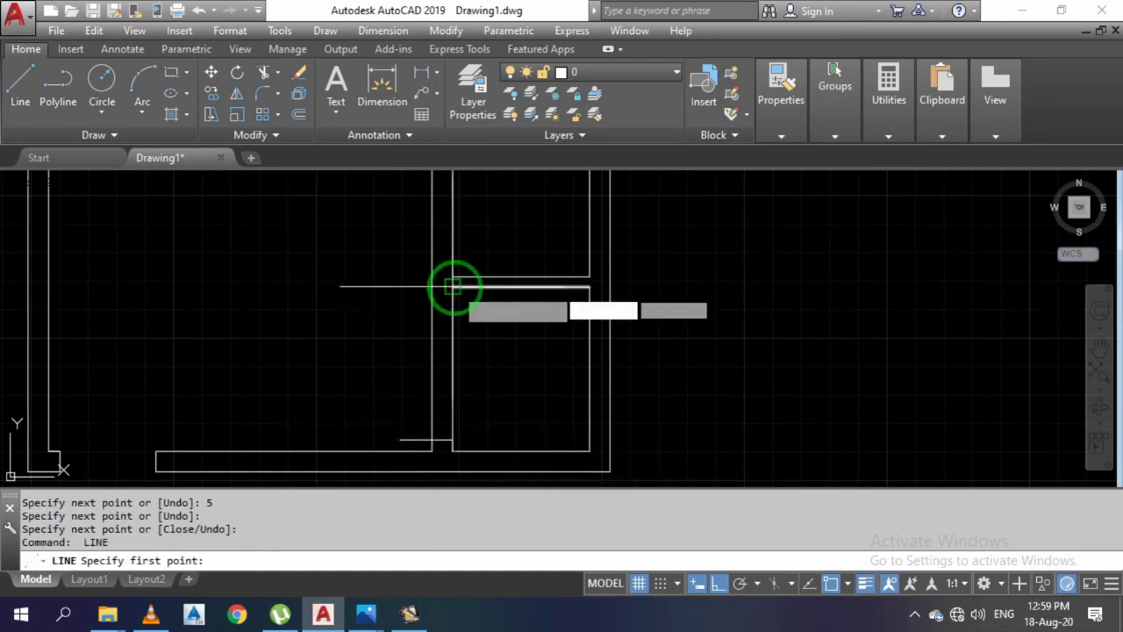
pyautogui.click(464, 215)
pyautogui.write('5')
pyautogui.press('Return')
pyautogui.click(416, 323)
pyautogui.press('Return')
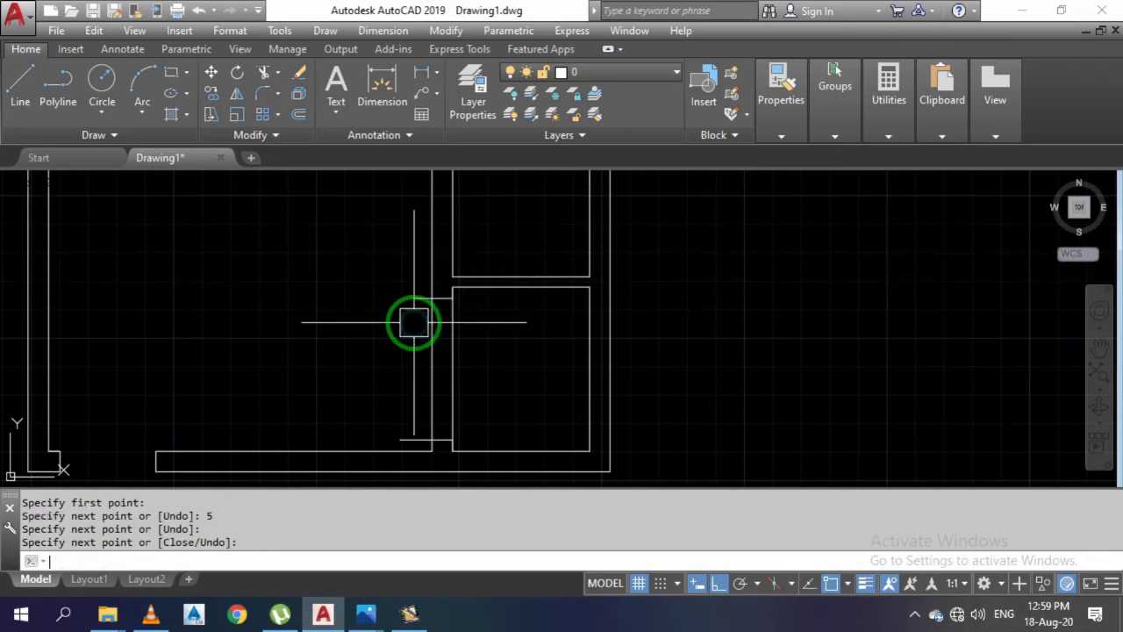
# - Trim the partition wall lines between the two jambs
pyautogui.write('tr')
pyautogui.press('Return')
pyautogui.press('Return')
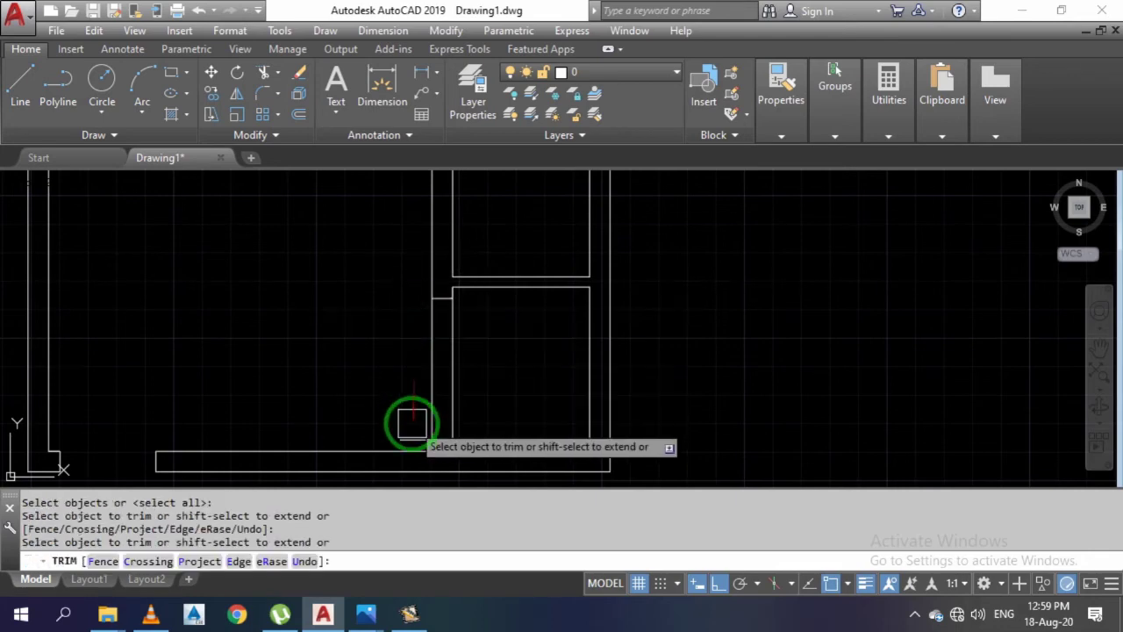
pyautogui.click(412, 432)
pyautogui.moveTo(521, 396); pyautogui.dragTo(343, 359)
pyautogui.press('Escape')
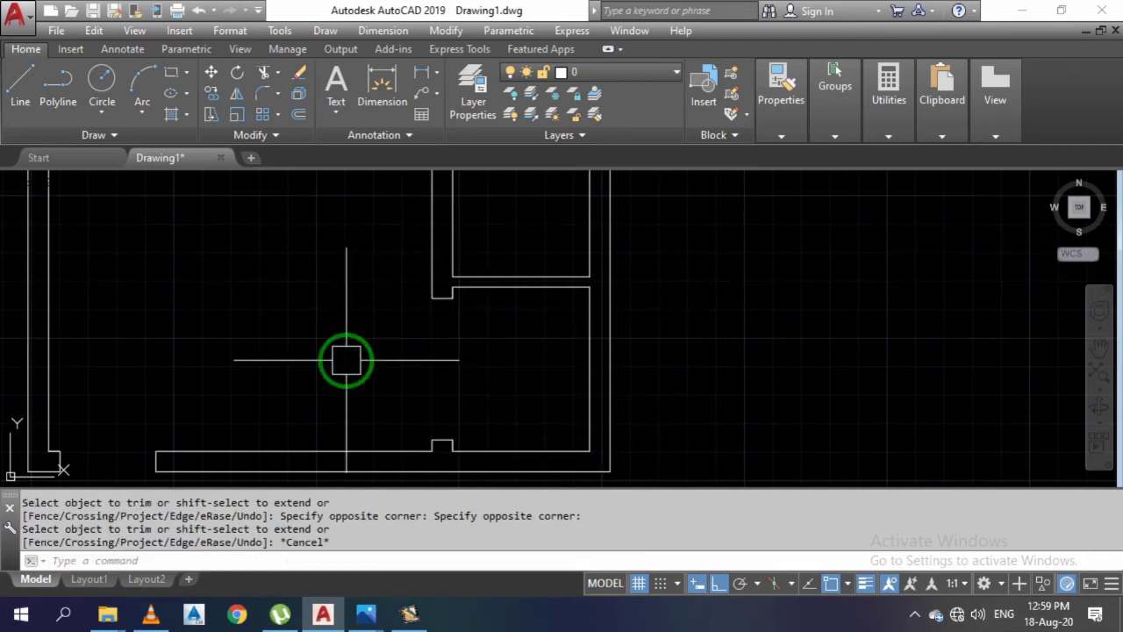
# - Draw two diagonal lines forming an X across the partition opening
pyautogui.write('l')
pyautogui.press('Return')
pyautogui.click(453, 297)
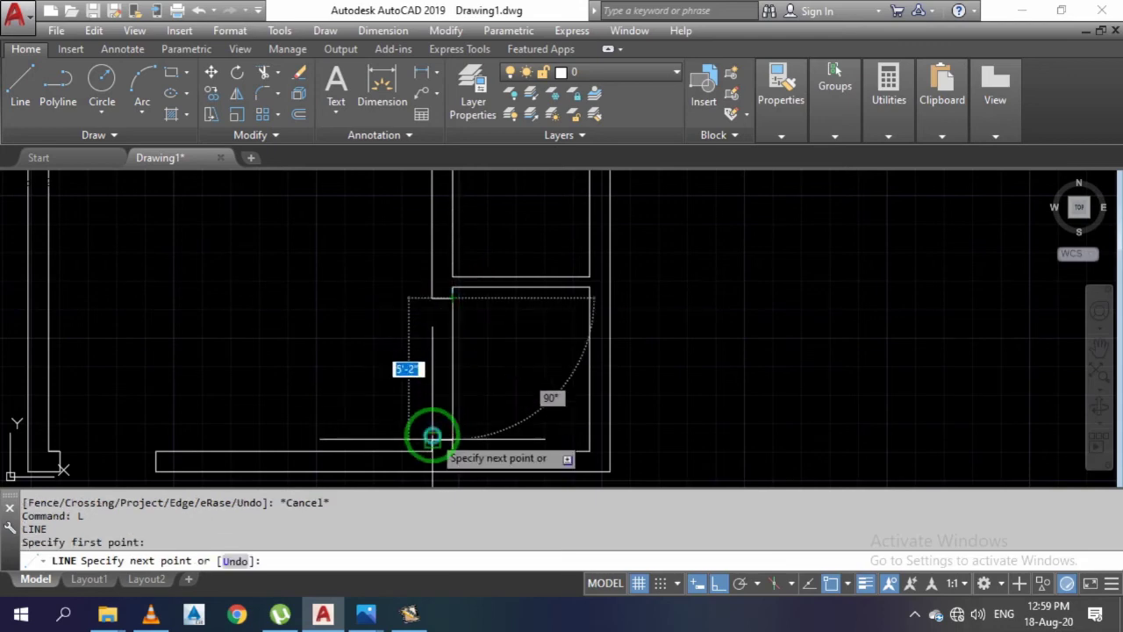
pyautogui.click(433, 436)
pyautogui.press('Escape')
pyautogui.press('Return')
pyautogui.click(451, 450)
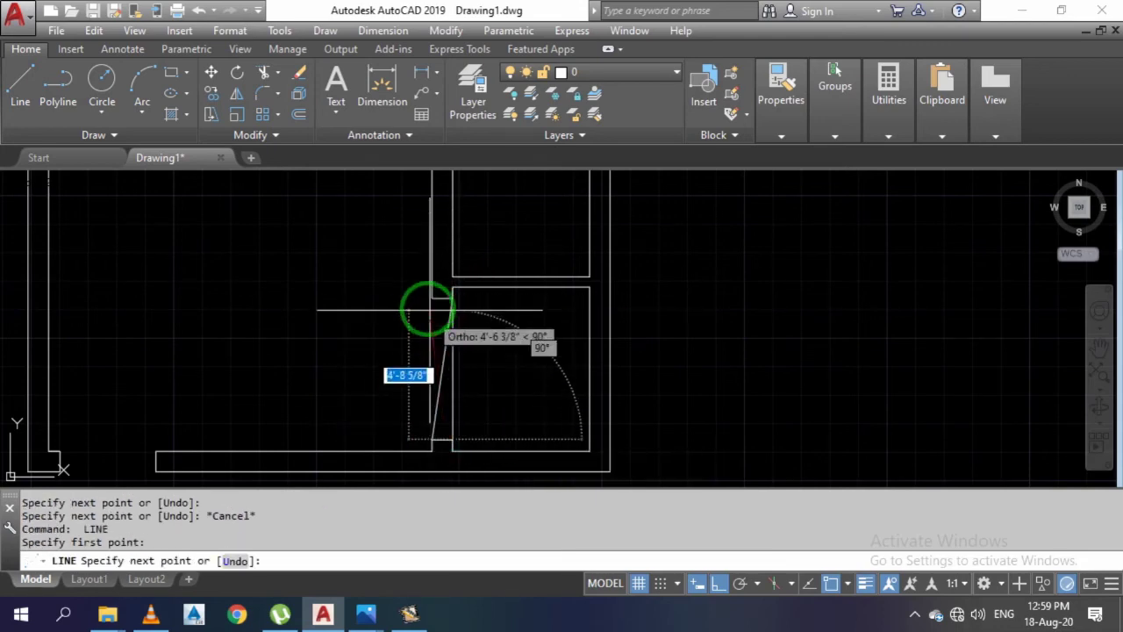
pyautogui.click(429, 300)
pyautogui.press('Escape')
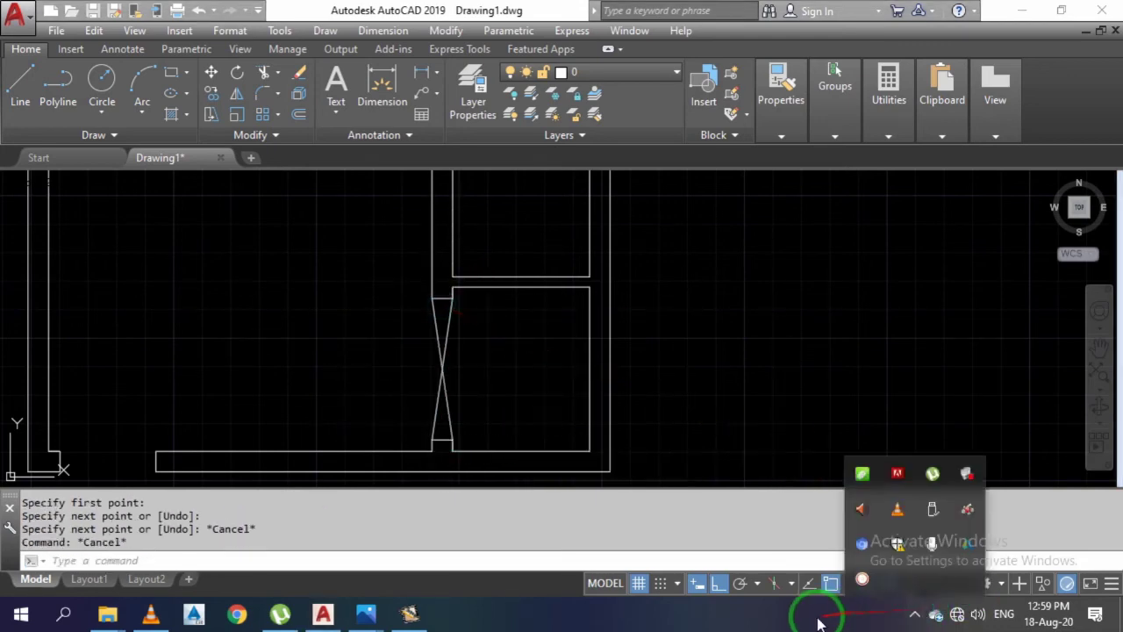
pyautogui.click(699, 365)
pyautogui.press('Escape')
pyautogui.scroll(-3, 539, 275)
# - Draw a 5-unit closing line at the inner wall corner of the partition
pyautogui.scroll(5, 548, 309)
pyautogui.press('Escape')
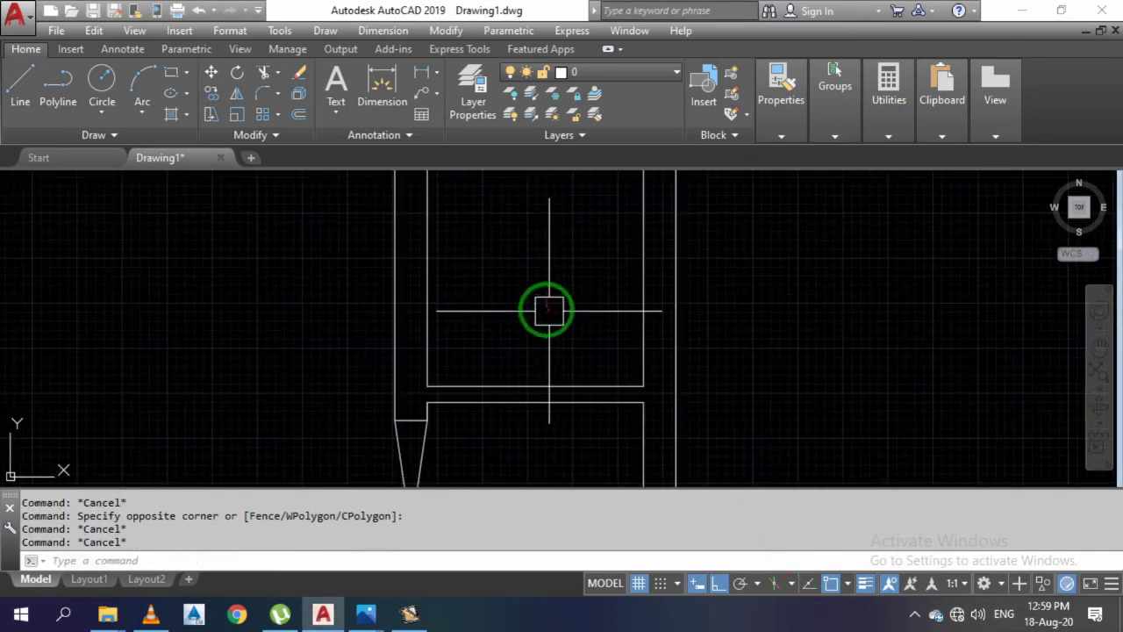
pyautogui.write('L')
pyautogui.press('Return')
pyautogui.click(428, 386)
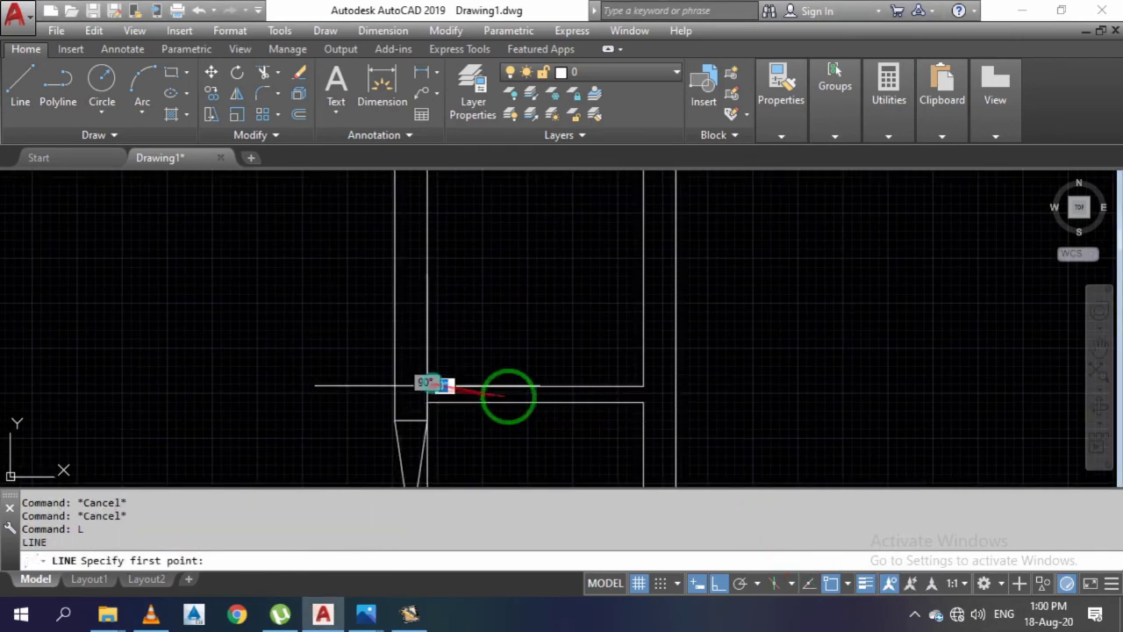
pyautogui.write('5')
pyautogui.press('Return')
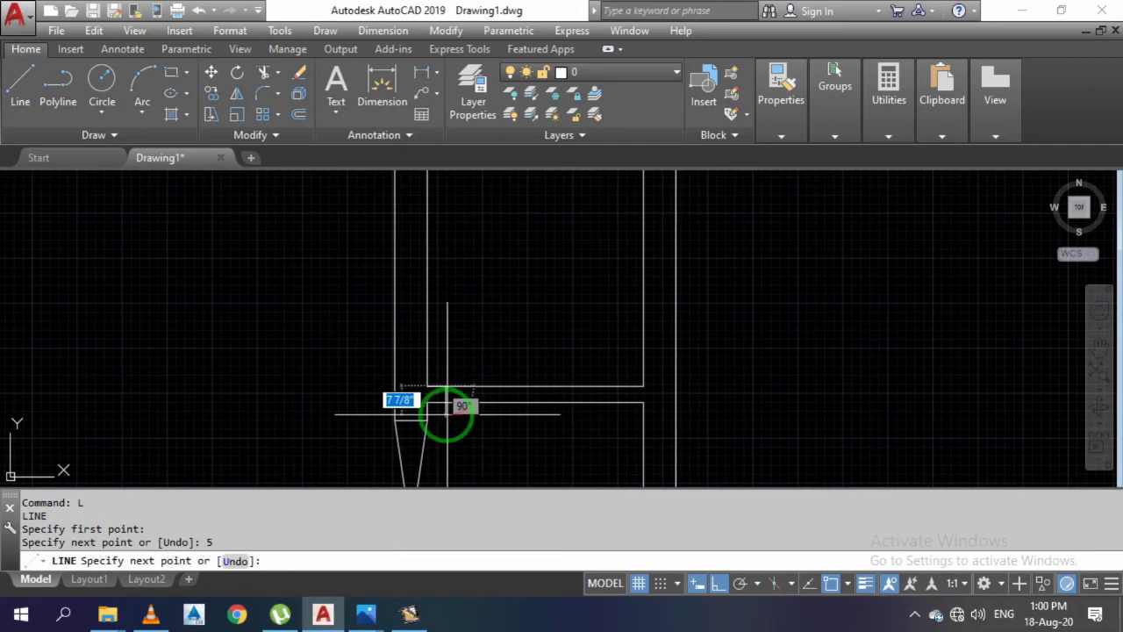
pyautogui.click(445, 403)
pyautogui.press('Escape')
# - Offset the closing line 30 units along the wall for the other door end
pyautogui.write('O')
pyautogui.press('Return')
pyautogui.write('30')
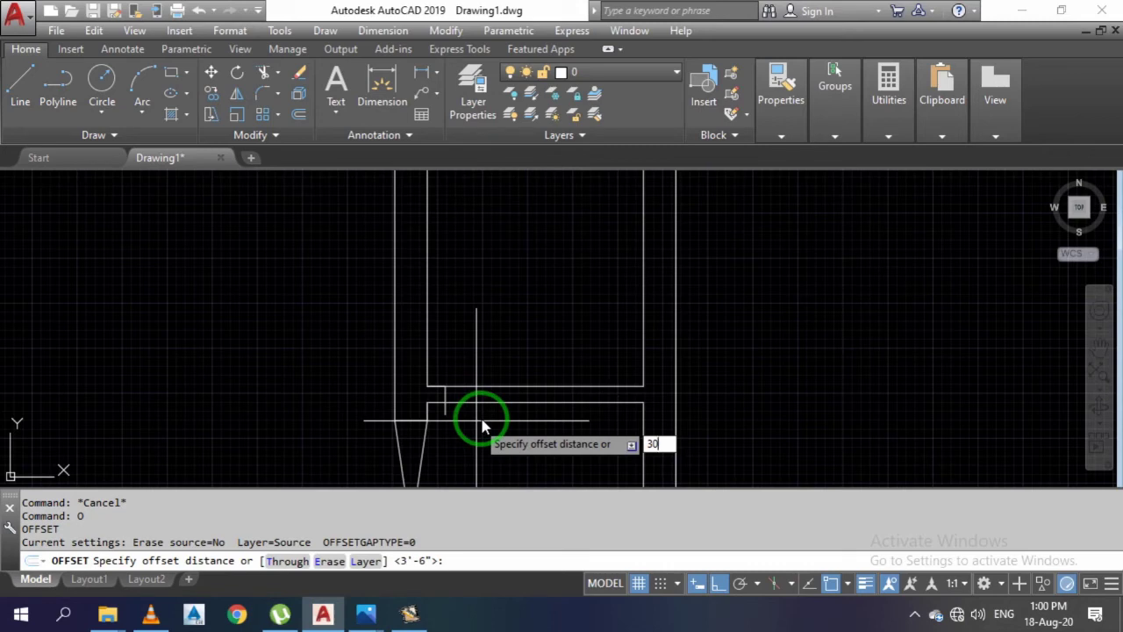
pyautogui.press('Escape')
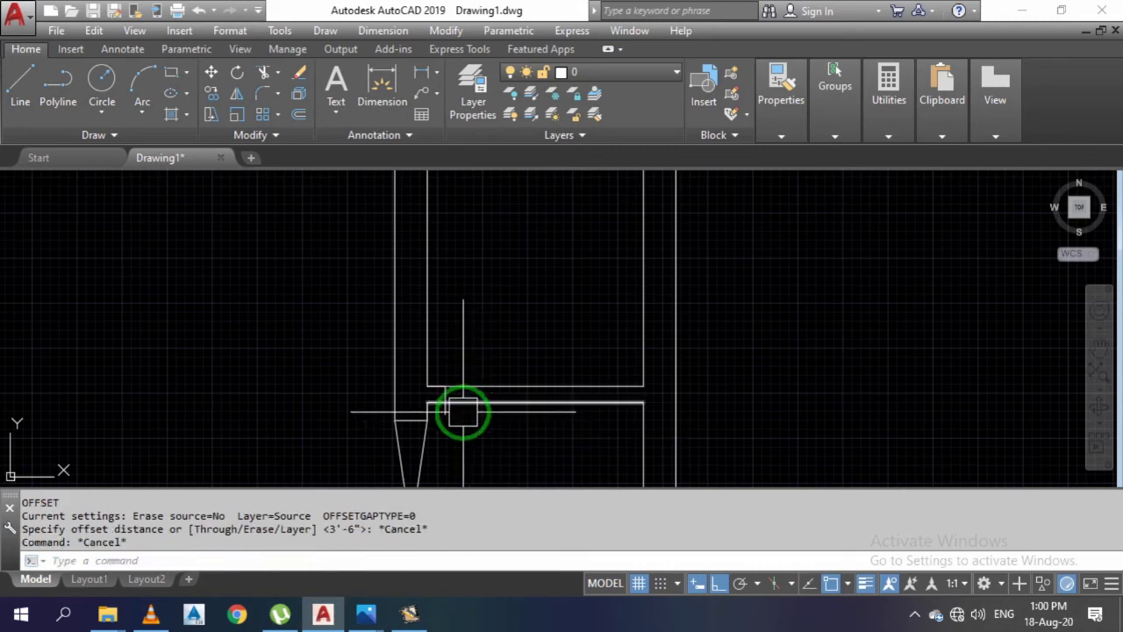
pyautogui.write('o')
pyautogui.press('Return')
pyautogui.write('30')
pyautogui.press('Return')
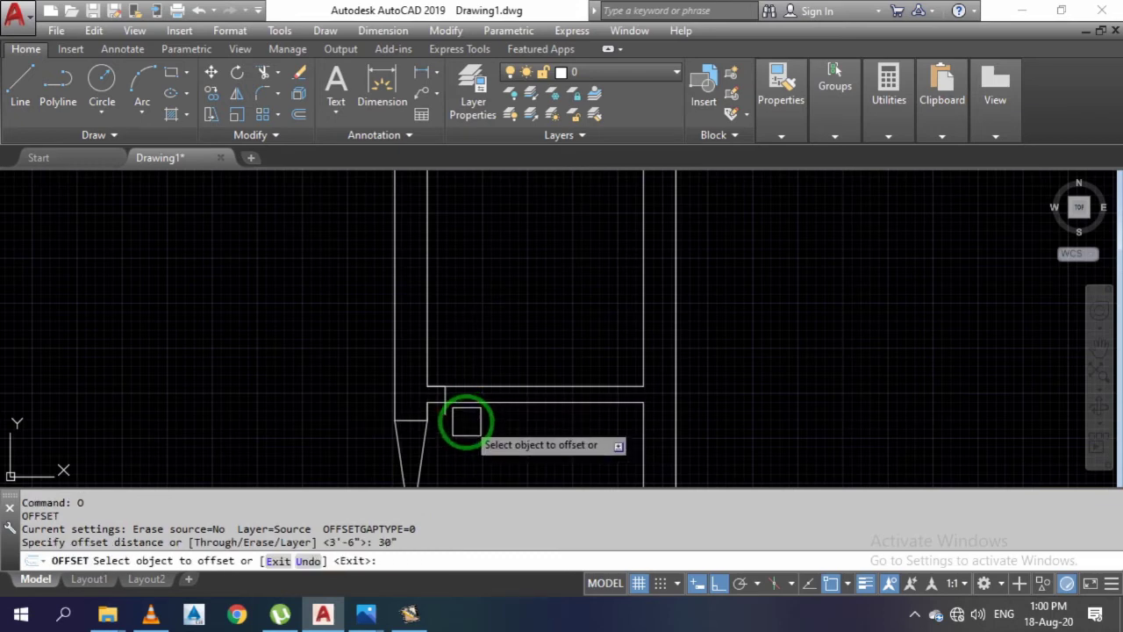
pyautogui.click(452, 424)
pyautogui.click(504, 438)
pyautogui.press('Escape')
pyautogui.press('Escape')
pyautogui.press('Escape')
# - Trim the partition wall lines between the two end lines
pyautogui.write('tr')
pyautogui.press('Return')
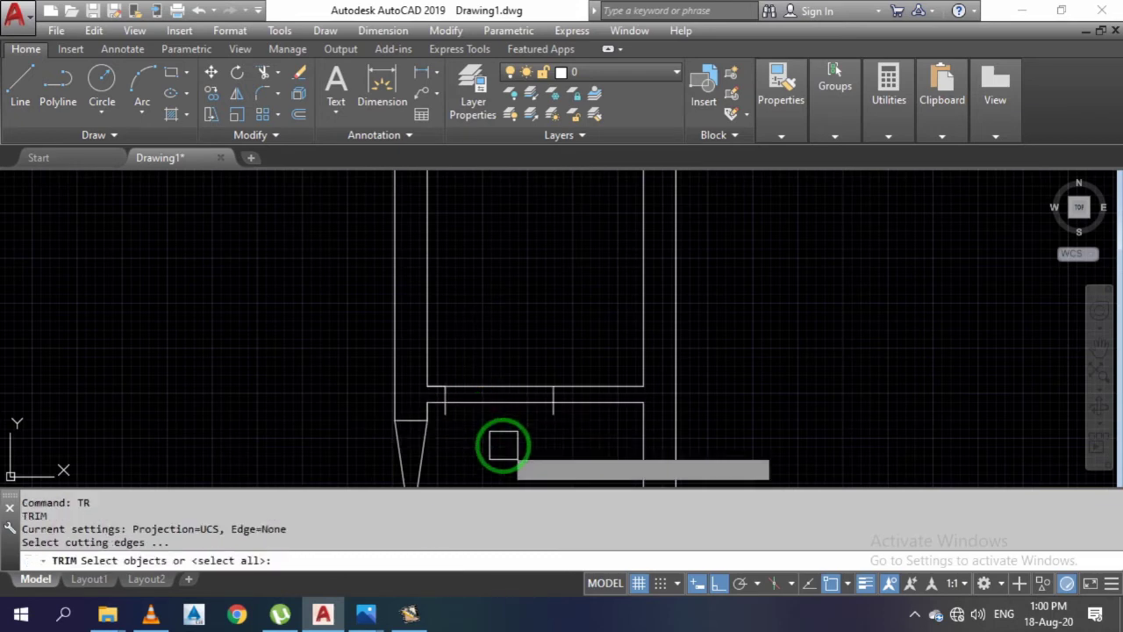
pyautogui.moveTo(472, 350); pyautogui.dragTo(566, 434)
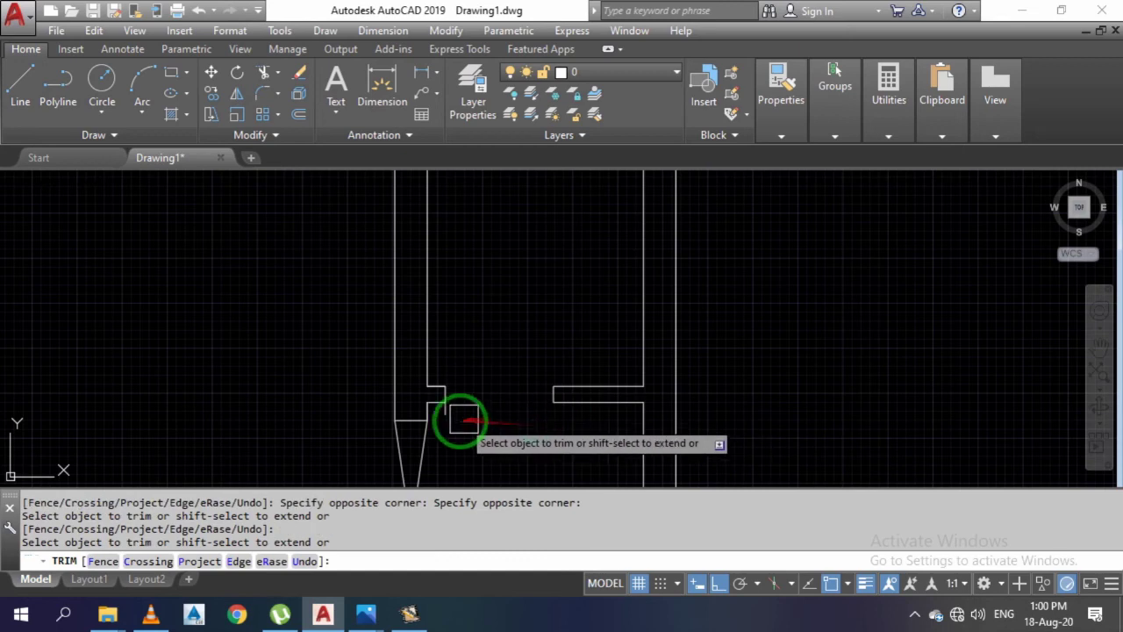
pyautogui.scroll(-5, 517, 379)
pyautogui.press('Escape')
pyautogui.press('Escape')
pyautogui.press('Escape')
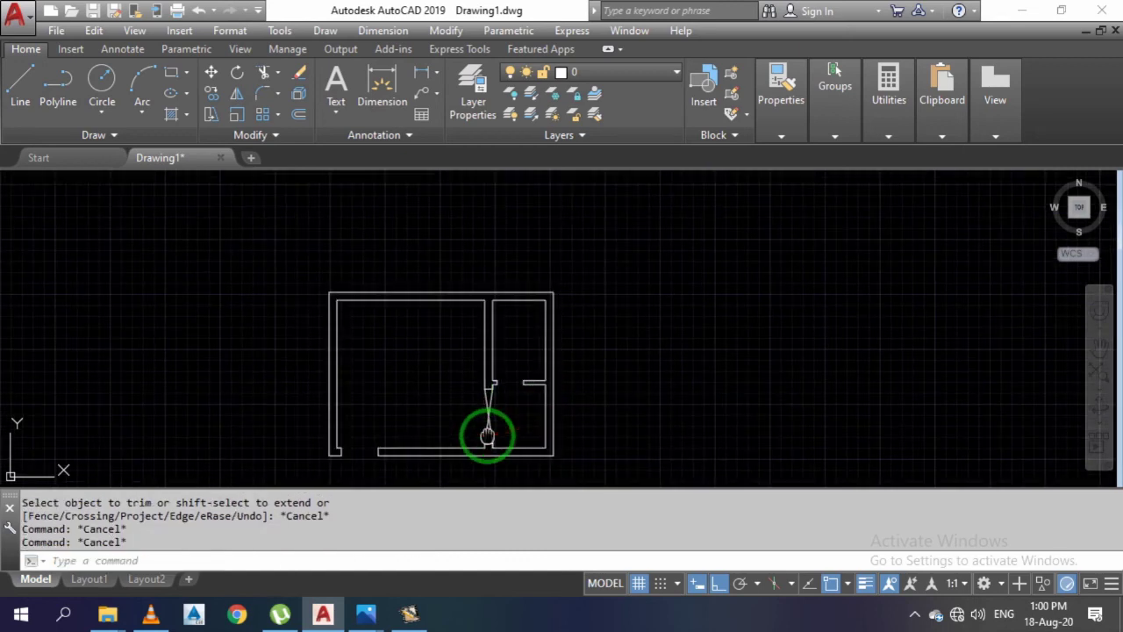
pyautogui.scroll(4, 488, 430)
pyautogui.scroll(1, 325, 381)
pyautogui.press('Escape')
pyautogui.press('Escape')
# - Draw a 3'6" vertical door leaf line up from the lower-left opening's wall end
pyautogui.write('l')
pyautogui.press('Return')
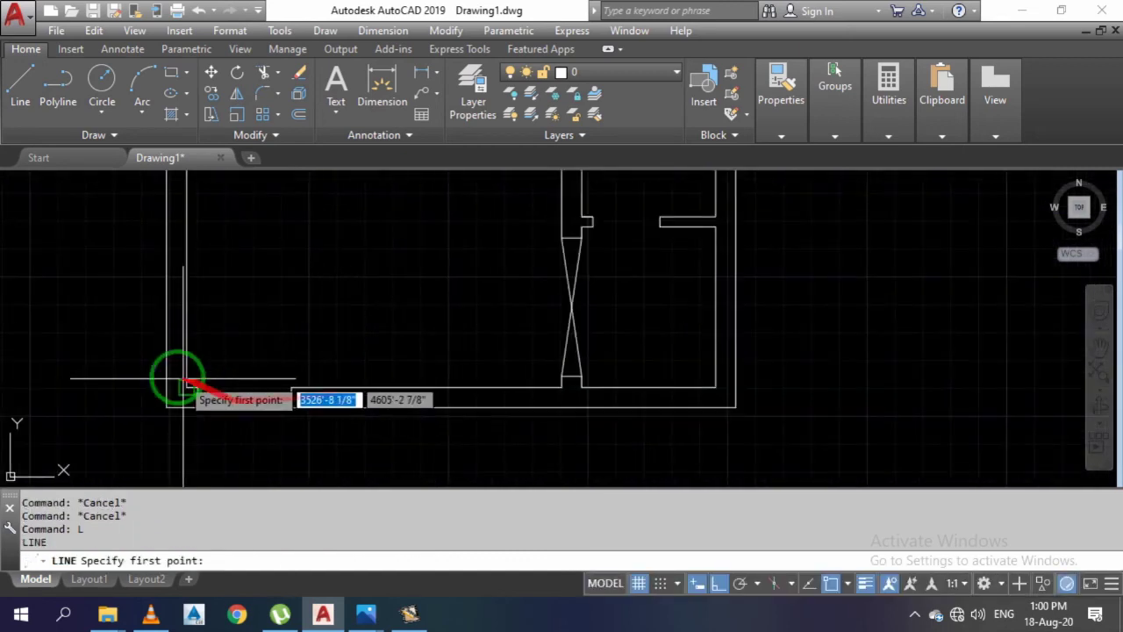
pyautogui.scroll(2, 226, 431)
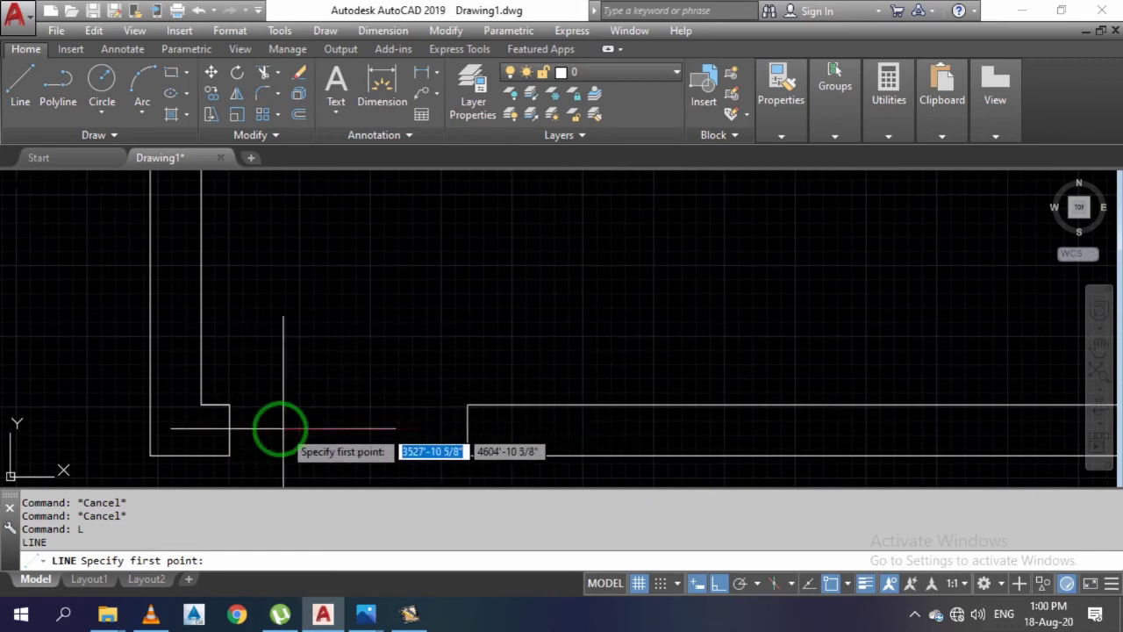
pyautogui.click(291, 428)
pyautogui.scroll(-2, 296, 369)
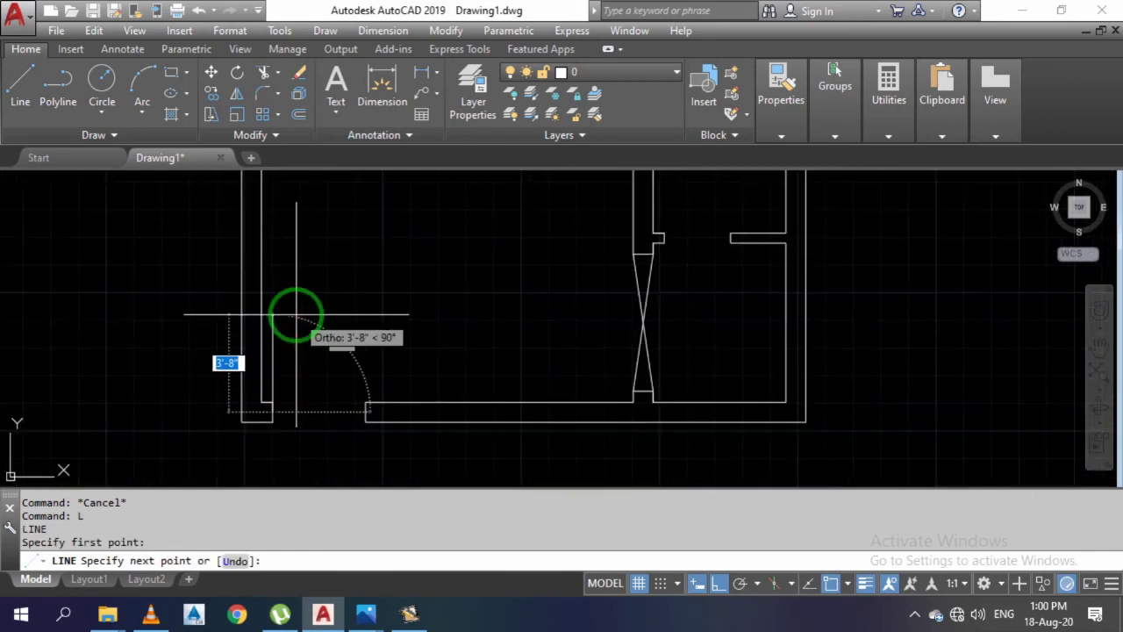
pyautogui.press('Return')
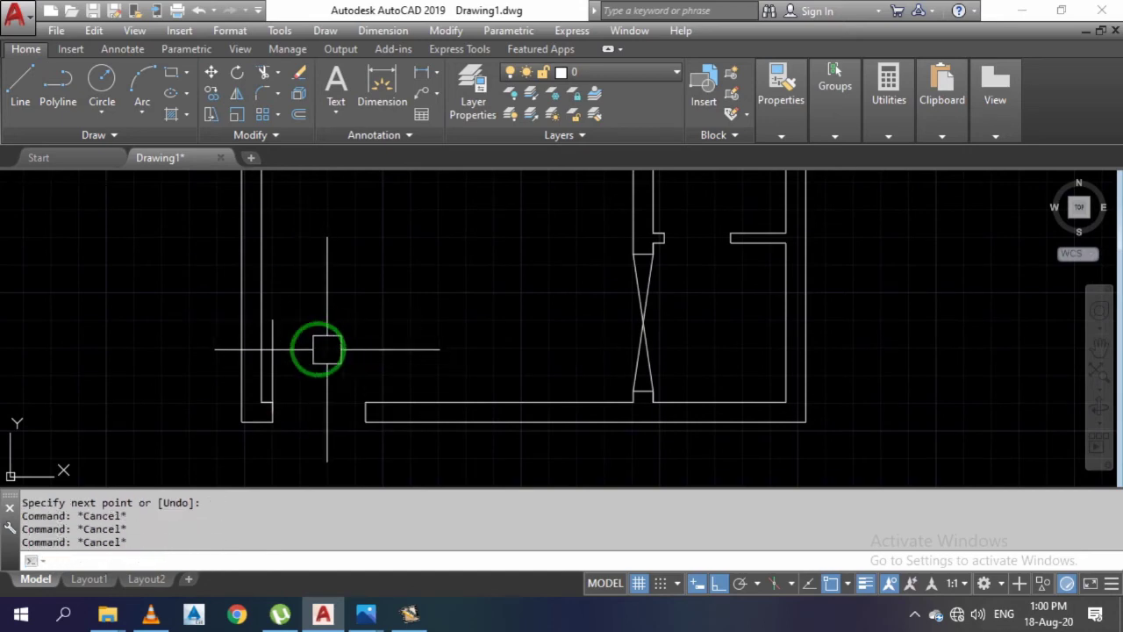
pyautogui.scroll(2, 327, 349)
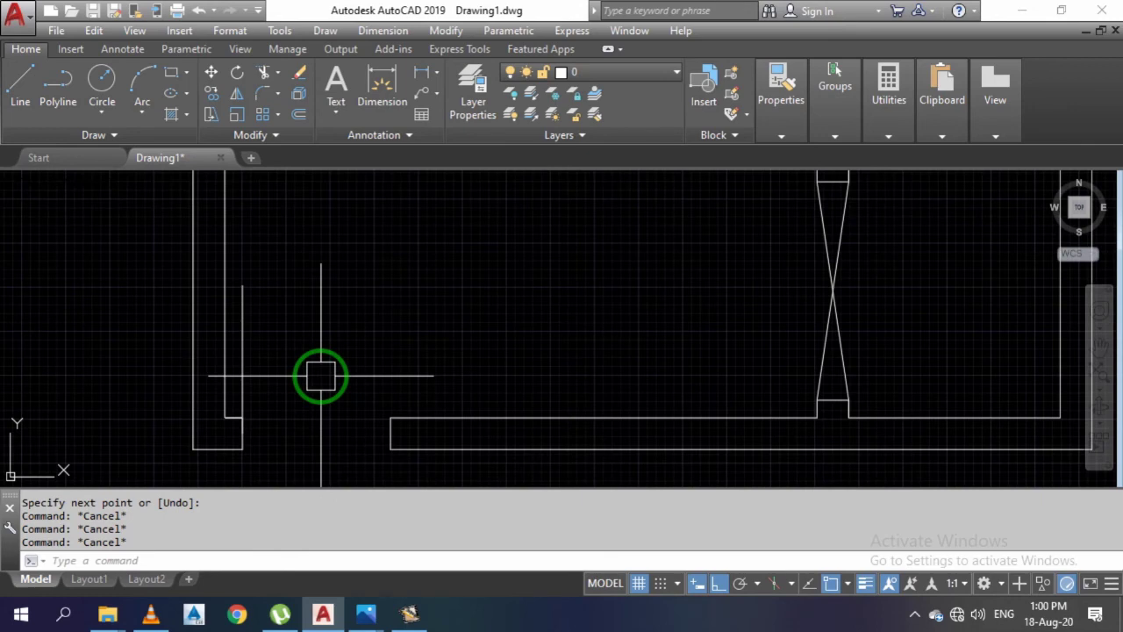
pyautogui.write('a')
# - Draw a 3-point quarter arc as the lower-left entrance door swing
pyautogui.press('Return')
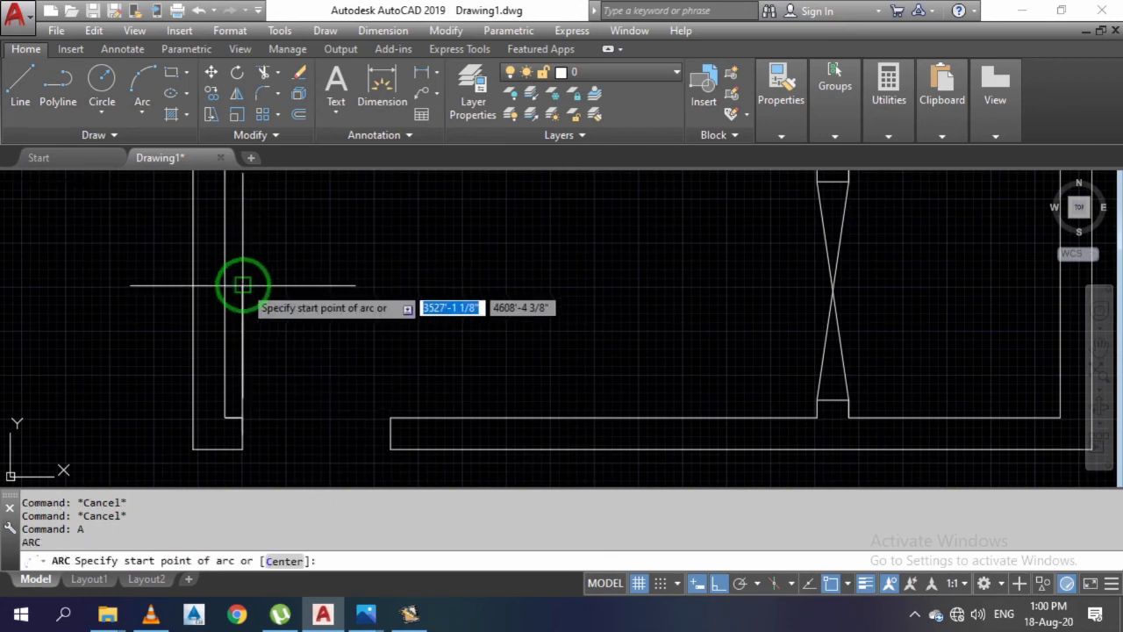
pyautogui.click(243, 285)
pyautogui.click(390, 420)
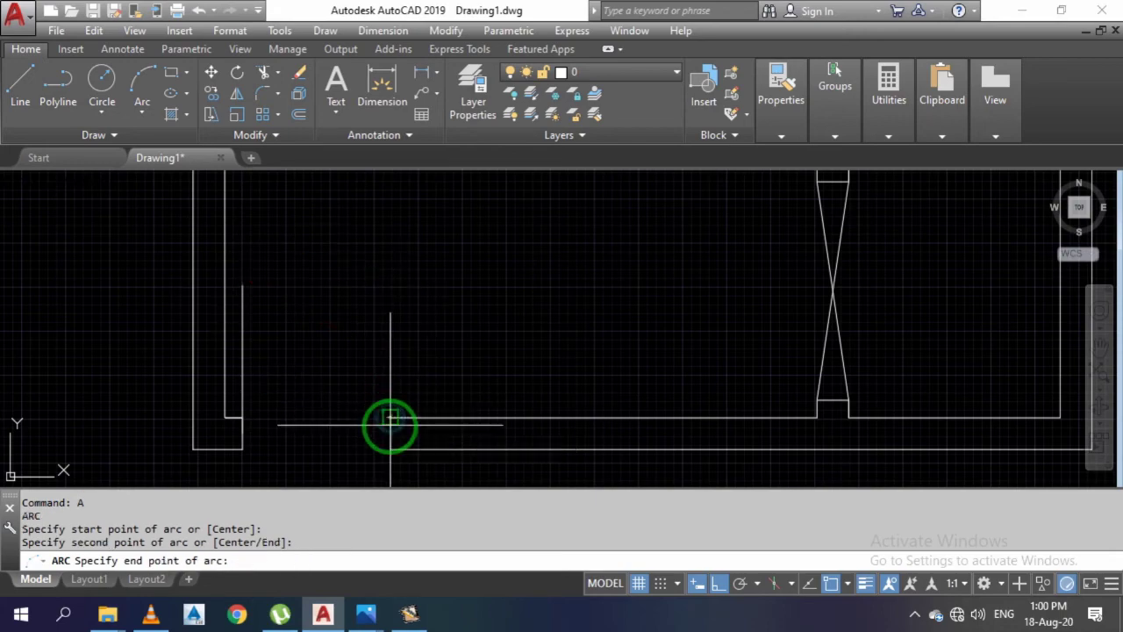
pyautogui.click(390, 430)
pyautogui.scroll(-3, 306, 363)
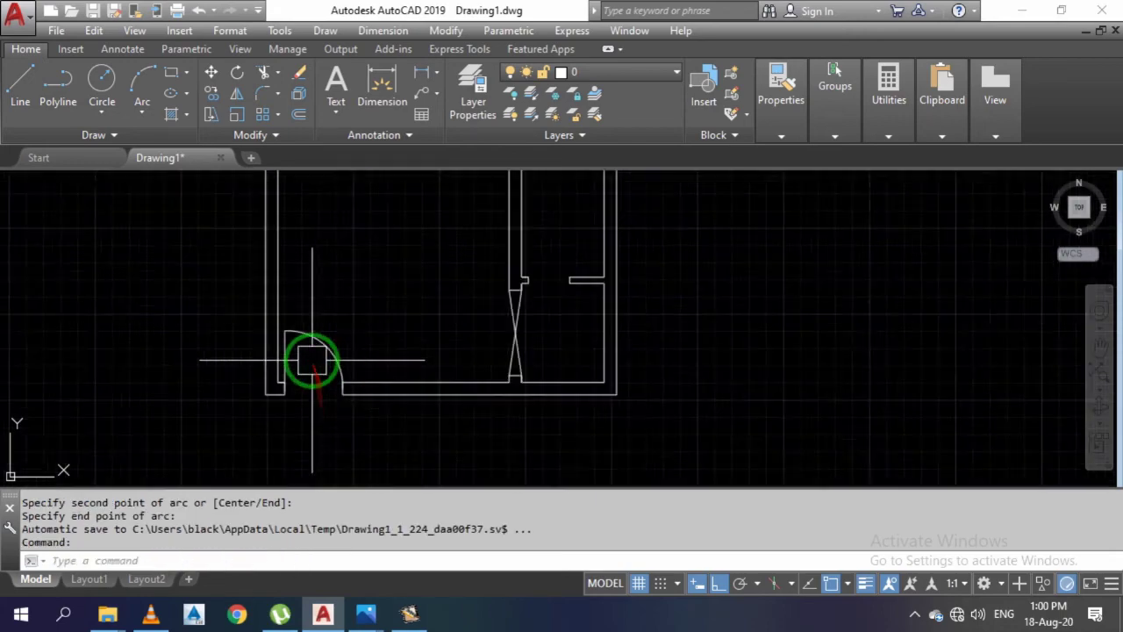
pyautogui.scroll(5, 464, 296)
pyautogui.scroll(2, 463, 295)
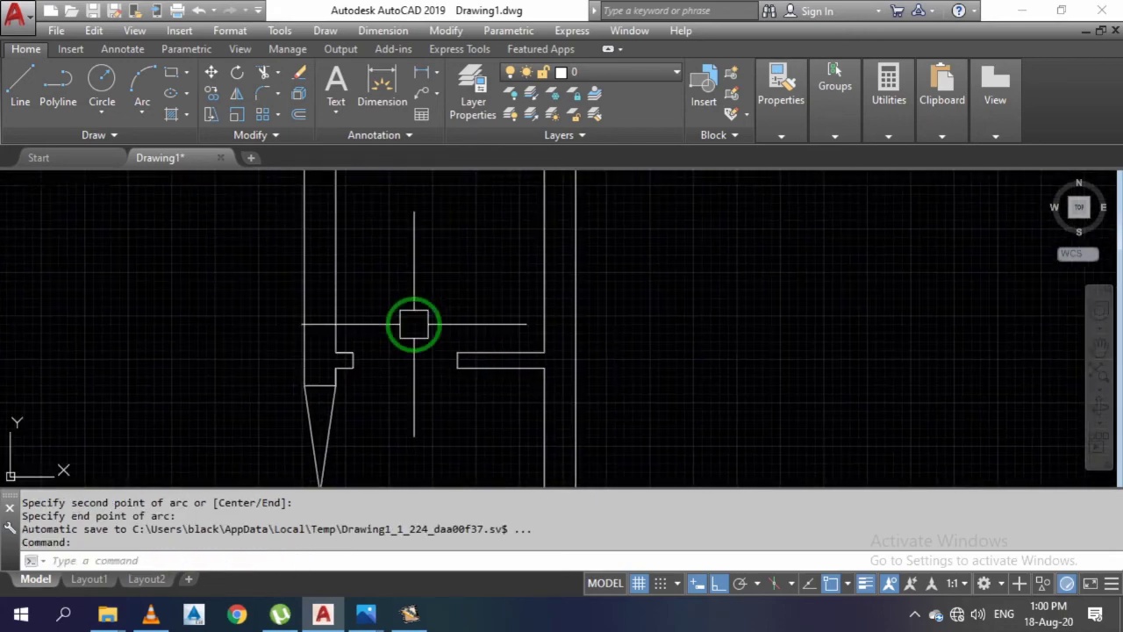
# - Draw a 2.5' door leaf line from the interior opening's edge
pyautogui.write('L')
pyautogui.press('Return')
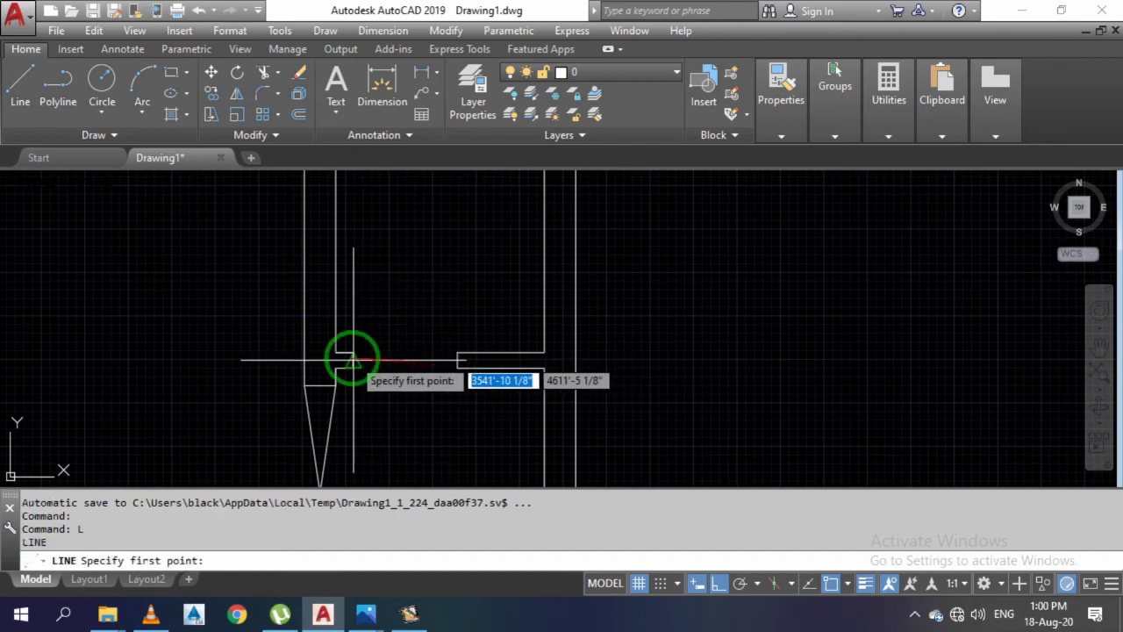
pyautogui.click(354, 359)
pyautogui.write('2.5')
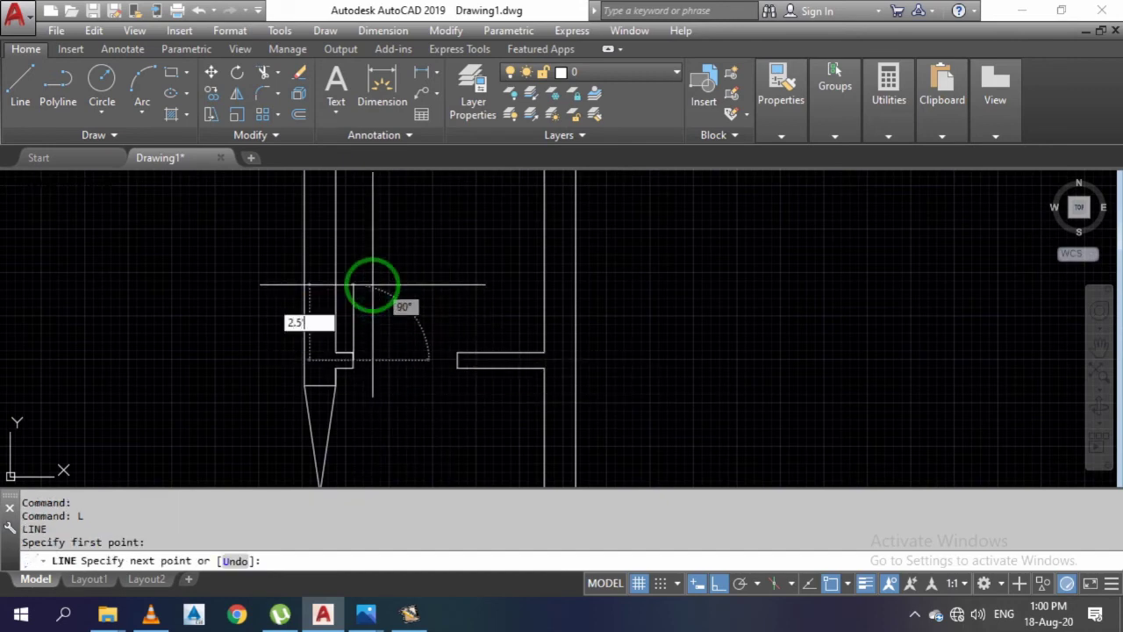
pyautogui.press('Return')
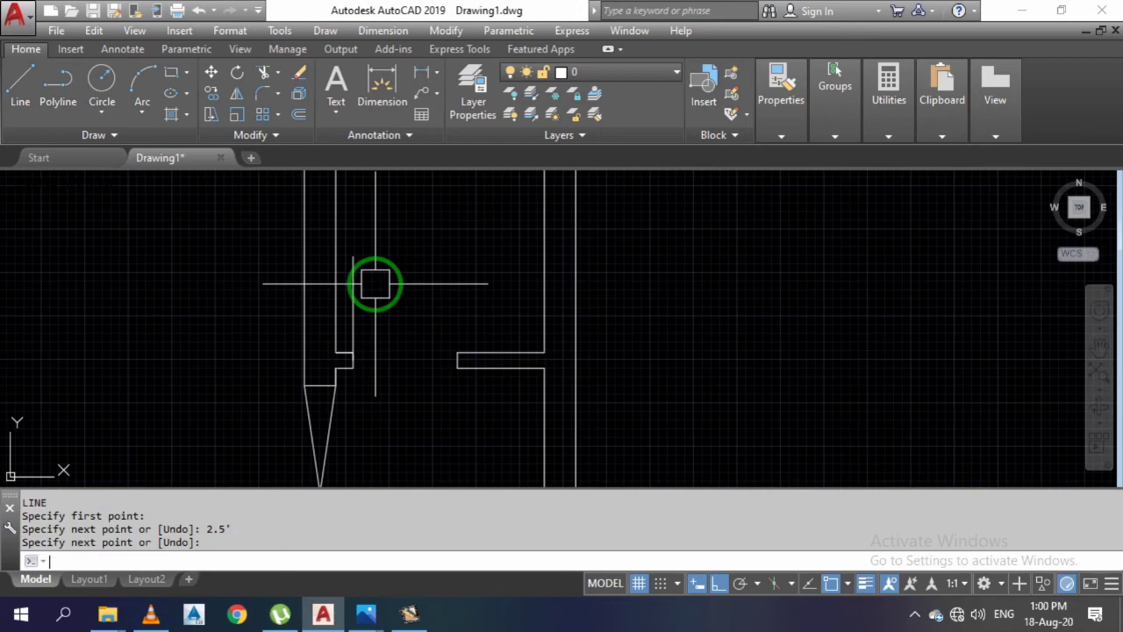
pyautogui.press('Escape')
# - Arc the interior door swing from the leaf's top to the opening's far edge
pyautogui.write('A')
pyautogui.press('Return')
pyautogui.click(354, 255)
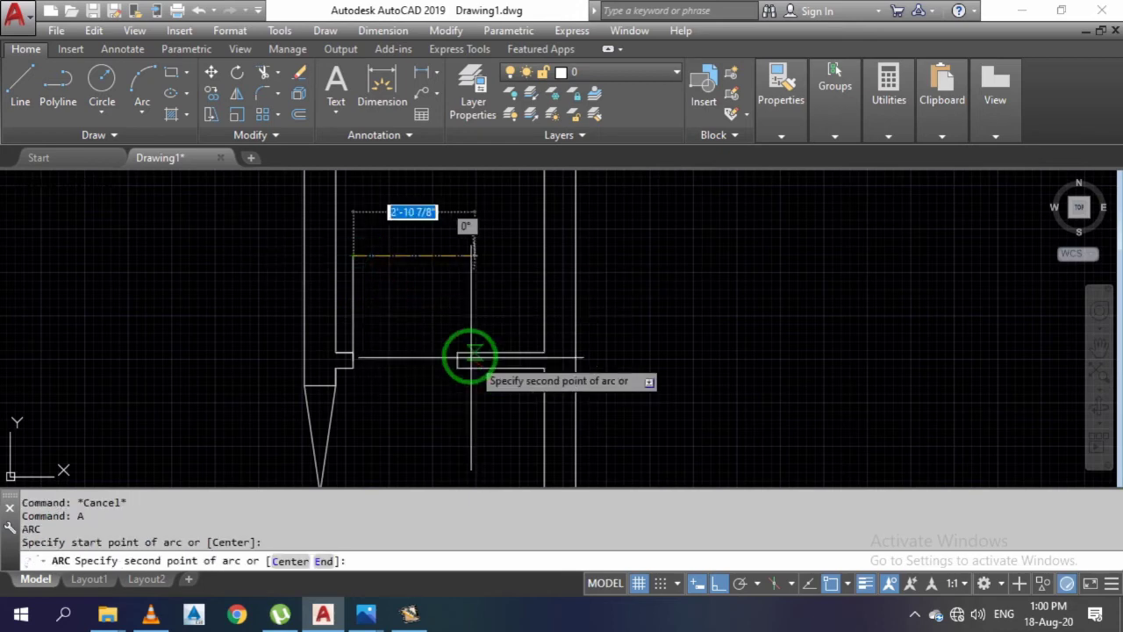
pyautogui.click(452, 355)
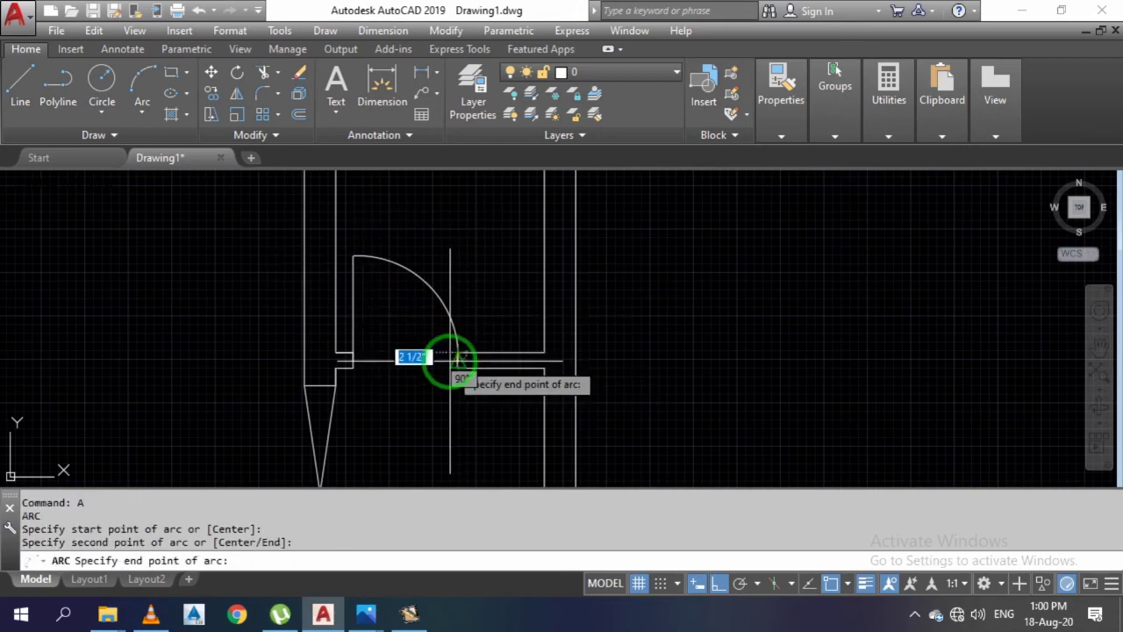
pyautogui.click(453, 358)
pyautogui.scroll(-5, 447, 351)
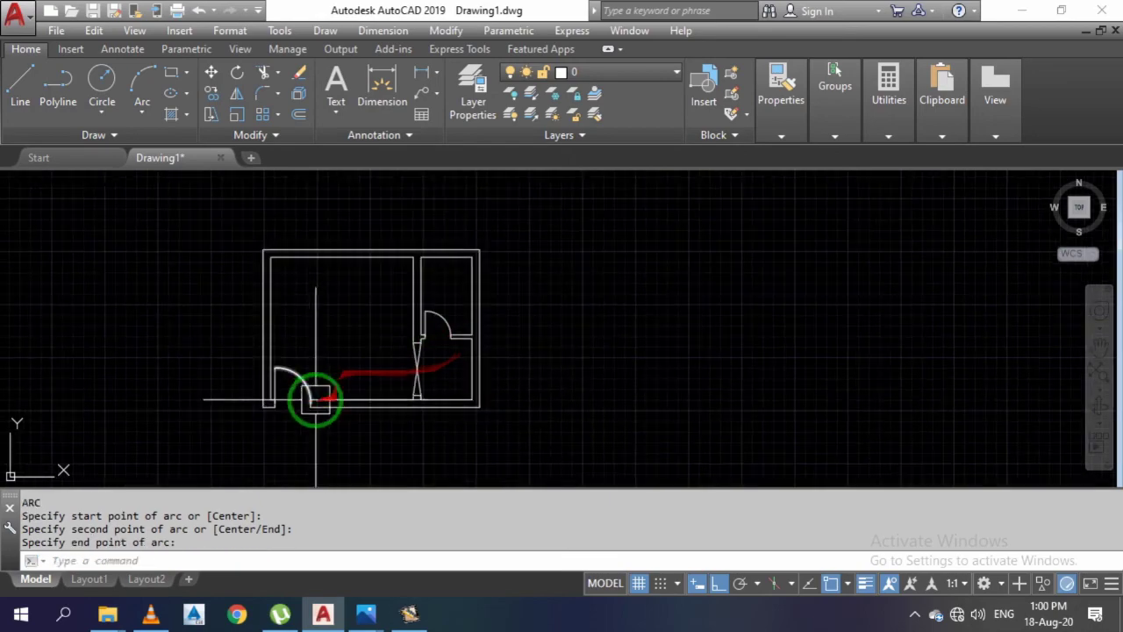
pyautogui.scroll(5, 316, 399)
pyautogui.press('Escape')
pyautogui.press('Escape')
pyautogui.press('Escape')
# - Offset two wall lines by 2 at the door opening
pyautogui.press('Return')
pyautogui.write('2')
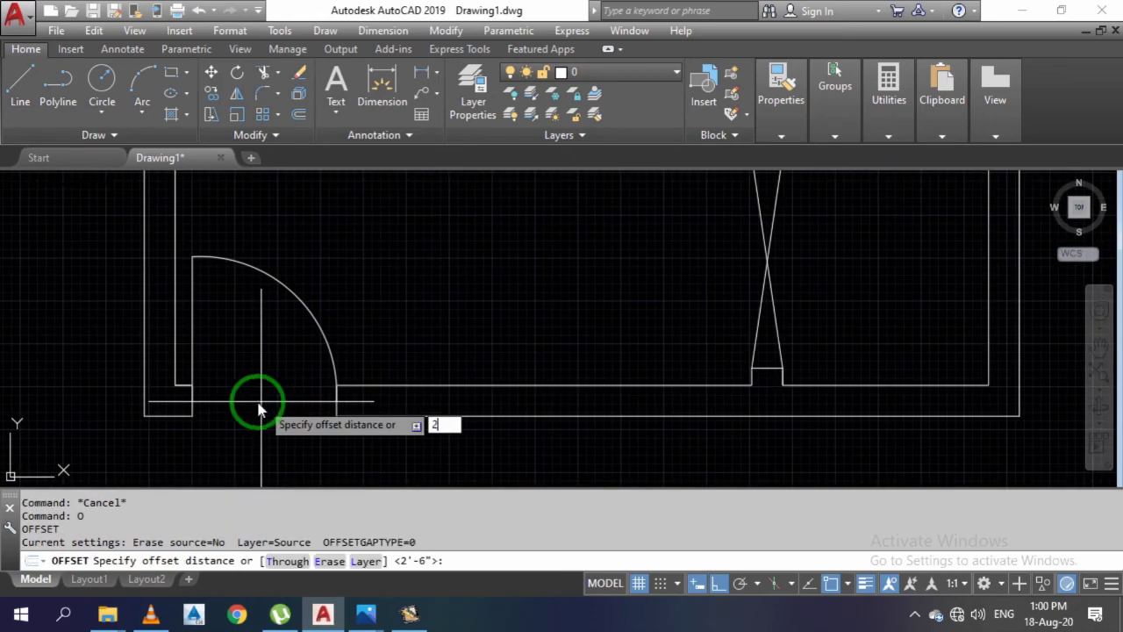
pyautogui.press('Return')
pyautogui.scroll(2, 258, 401)
pyautogui.click(186, 325)
pyautogui.click(307, 356)
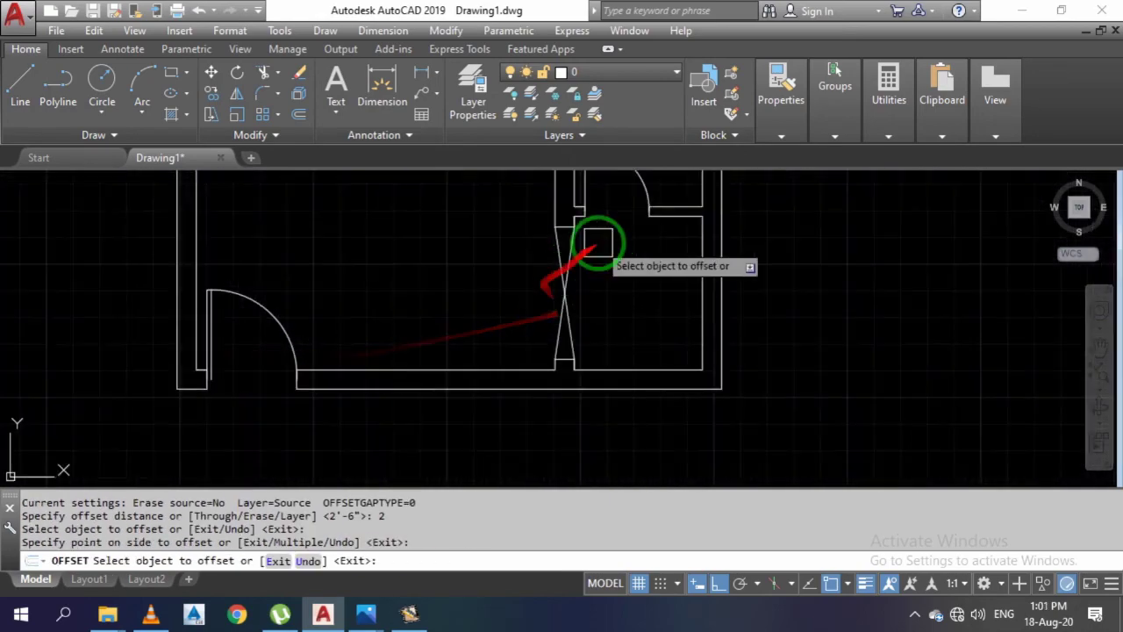
pyautogui.scroll(-2, 591, 237)
pyautogui.scroll(2, 534, 318)
pyautogui.click(497, 287)
pyautogui.click(533, 292)
pyautogui.press('Escape')
pyautogui.press('Escape')
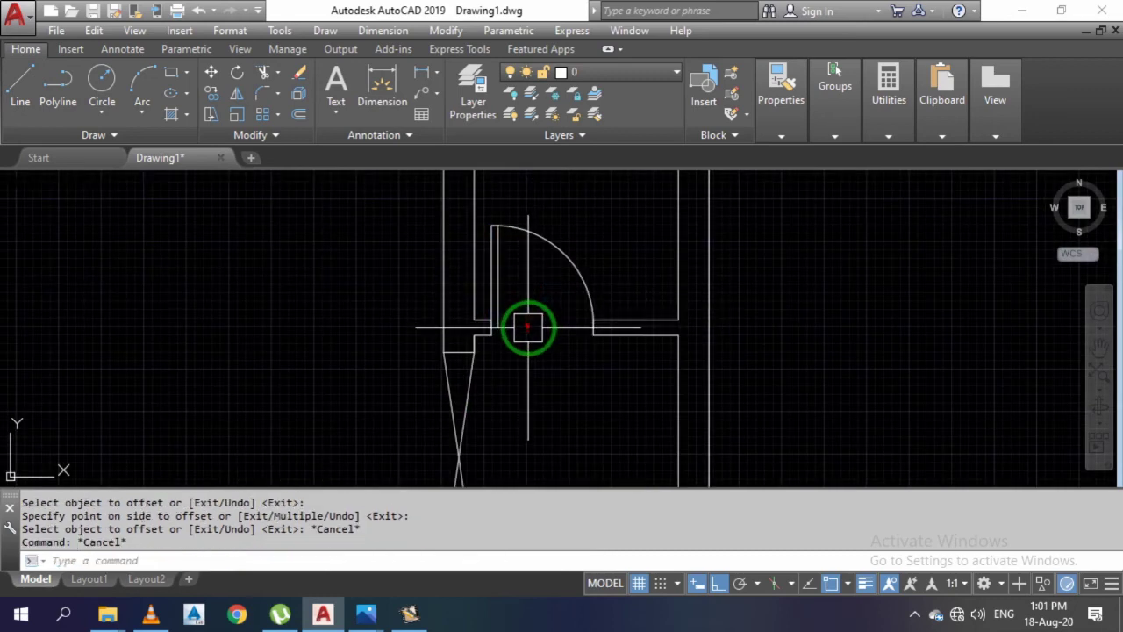
pyautogui.write('l')
# - Start two lines near the wall corners and cancel both
pyautogui.press('Return')
pyautogui.scroll(2, 496, 331)
pyautogui.click(494, 336)
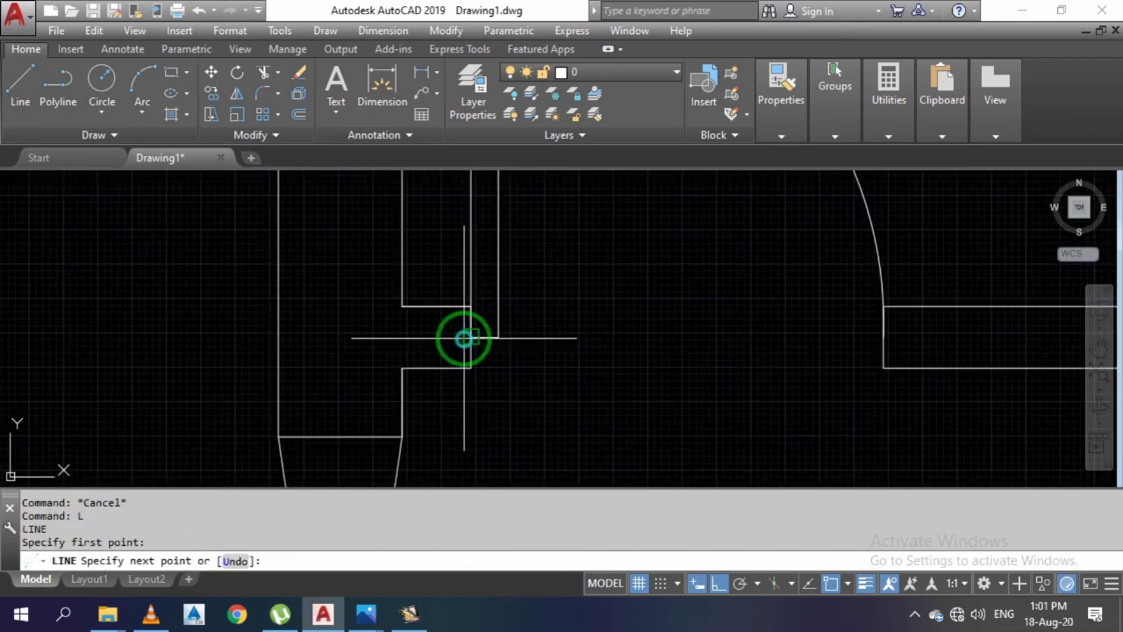
pyautogui.press('Escape')
pyautogui.scroll(-3, 496, 353)
pyautogui.scroll(-1, 264, 368)
pyautogui.scroll(2, 245, 293)
pyautogui.scroll(2, 205, 351)
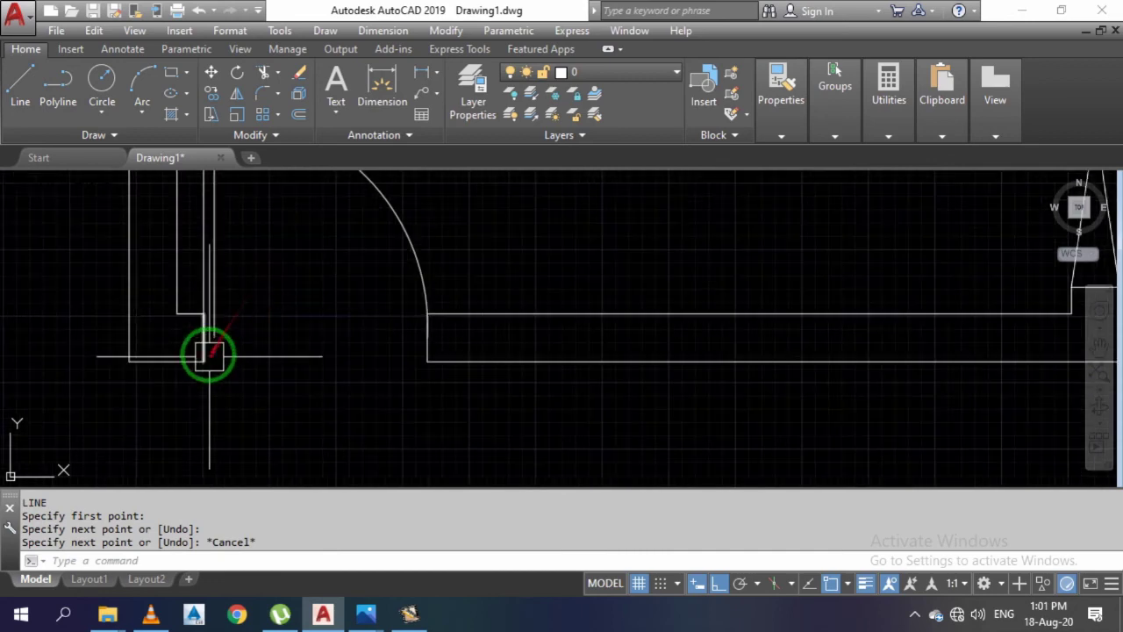
pyautogui.press('Return')
pyautogui.click(205, 342)
pyautogui.press('Escape')
pyautogui.press('Escape')
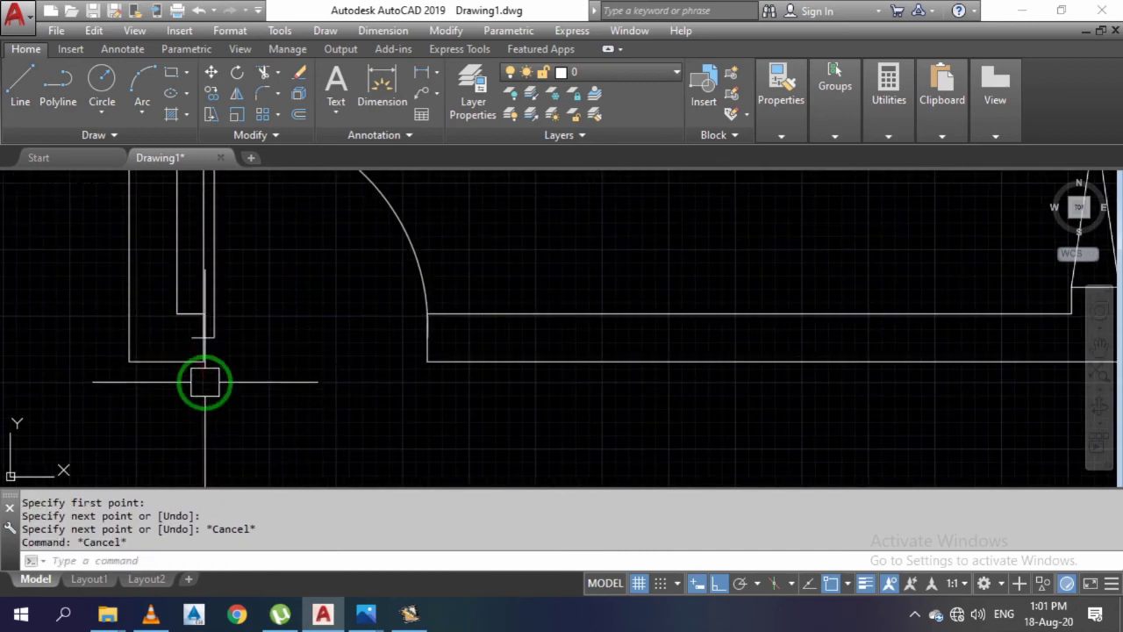
pyautogui.write('tr')
# - Trim with all objects as edges to clear the lower-left door gap
pyautogui.press('Return')
pyautogui.press('Return')
pyautogui.scroll(-2, 193, 351)
pyautogui.scroll(-2, 266, 369)
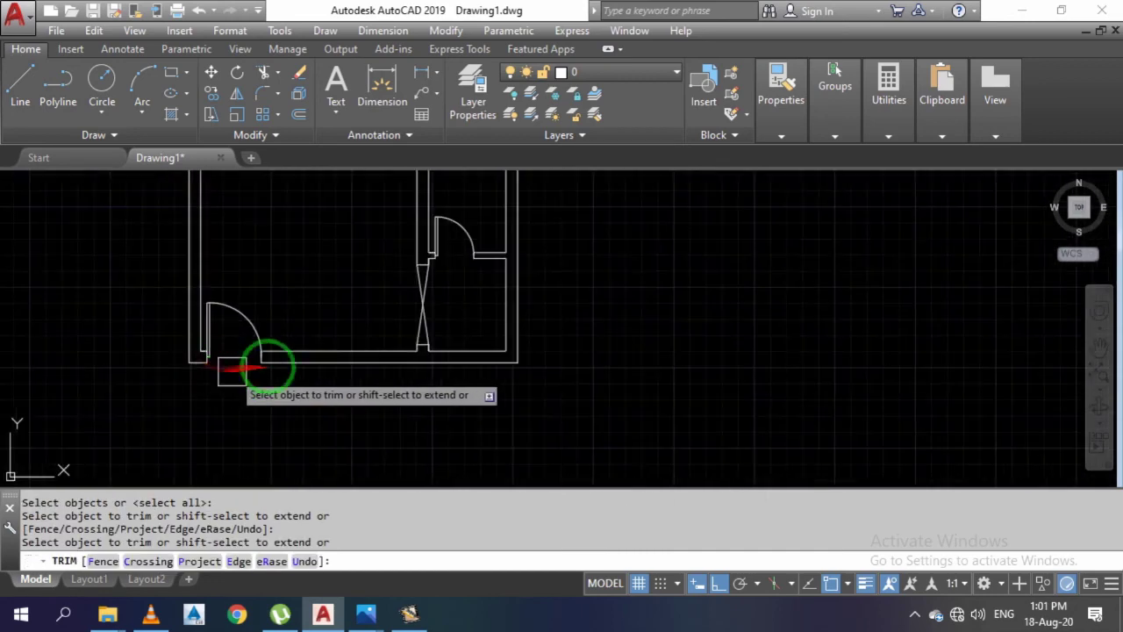
pyautogui.scroll(2, 302, 404)
pyautogui.press('Escape')
pyautogui.press('Escape')
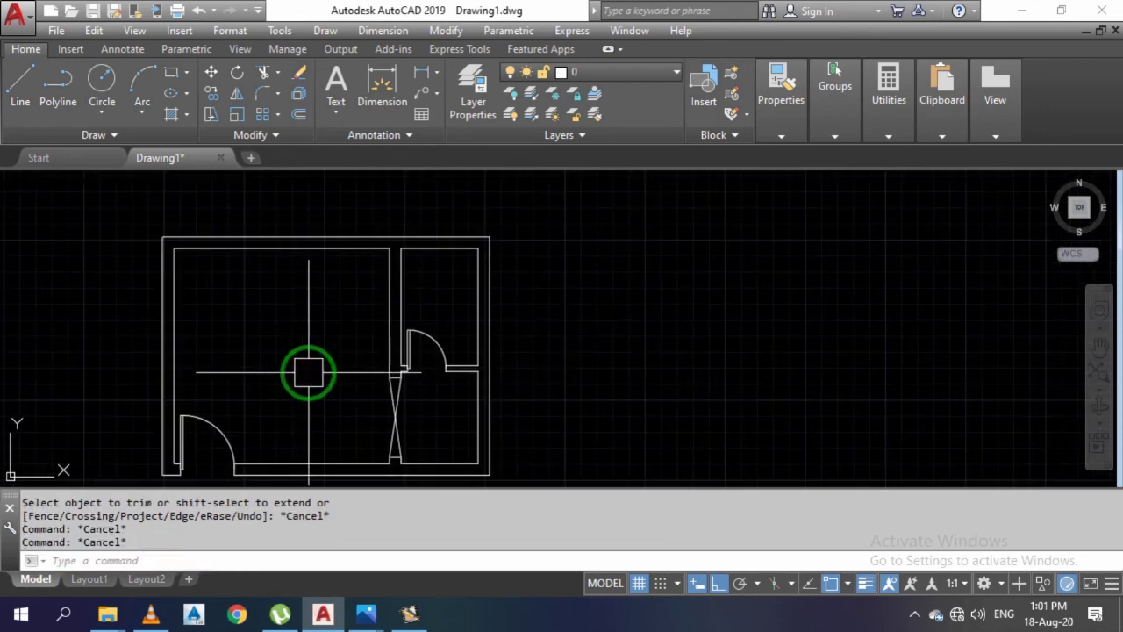
pyautogui.write('l')
pyautogui.press('Return')
pyautogui.moveTo(343, 379); pyautogui.dragTo(358, 296, button='middle')
pyautogui.scroll(1, 347, 288)
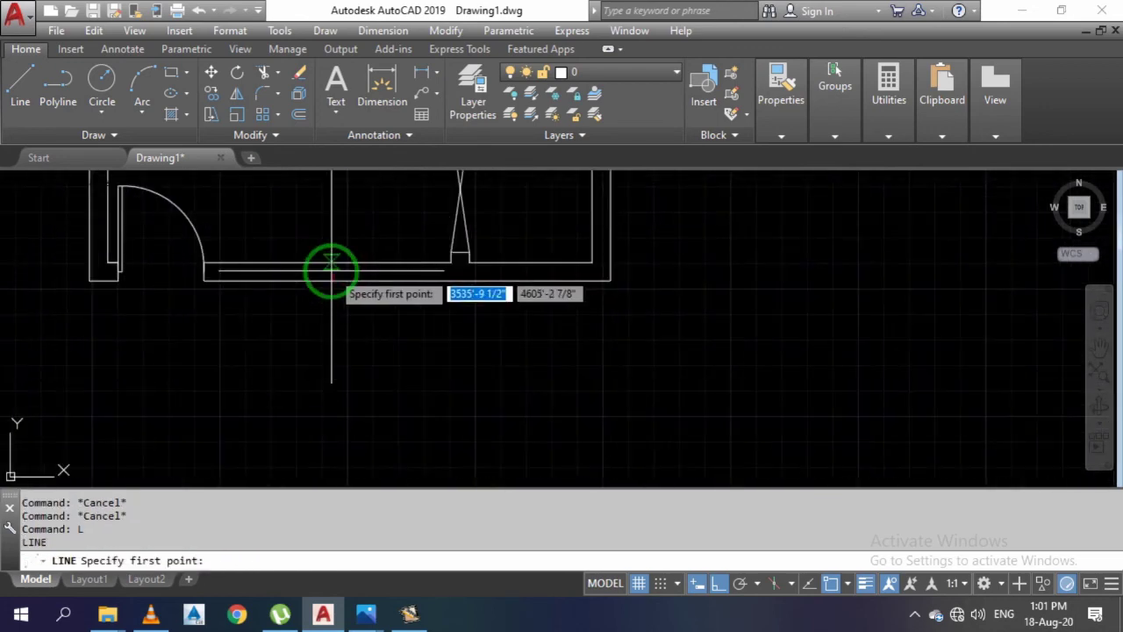
# - Draw a short line across the bottom wall to mark the window centre
pyautogui.click(320, 279)
pyautogui.moveTo(338, 259); pyautogui.dragTo(377, 412)
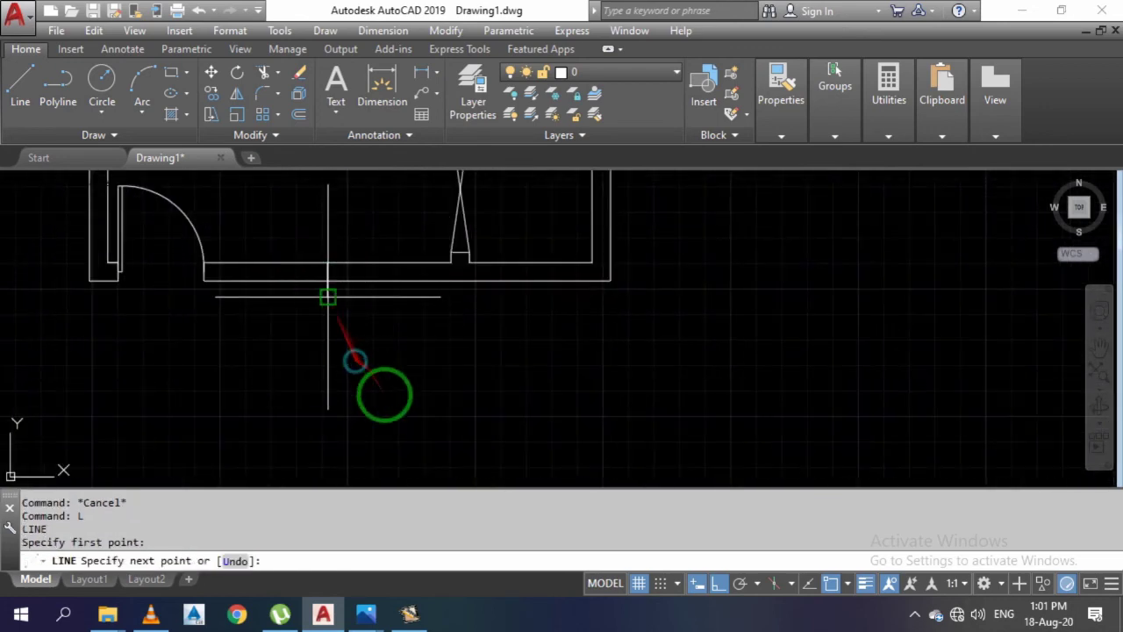
pyautogui.press('Escape')
pyautogui.press('Escape')
pyautogui.scroll(2, 346, 263)
pyautogui.press('Escape')
pyautogui.scroll(-2, 361, 286)
pyautogui.press('Escape')
pyautogui.press('Escape')
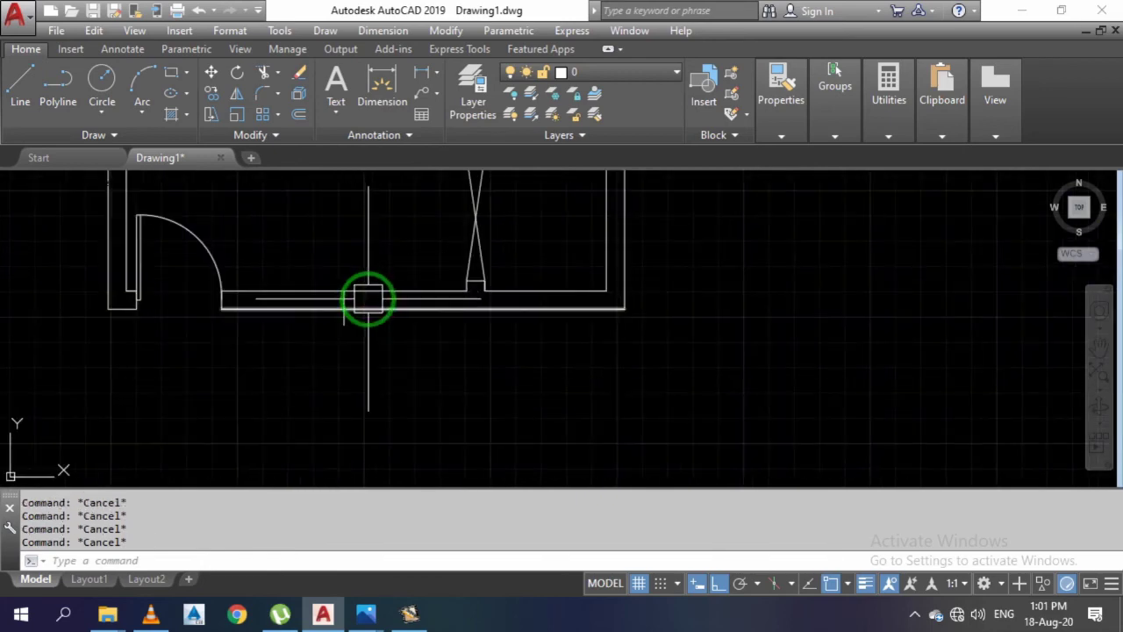
# - Offset the short bottom-wall line 3' to each side
pyautogui.write('o')
pyautogui.press('Return')
pyautogui.write("3'")
pyautogui.press('Return')
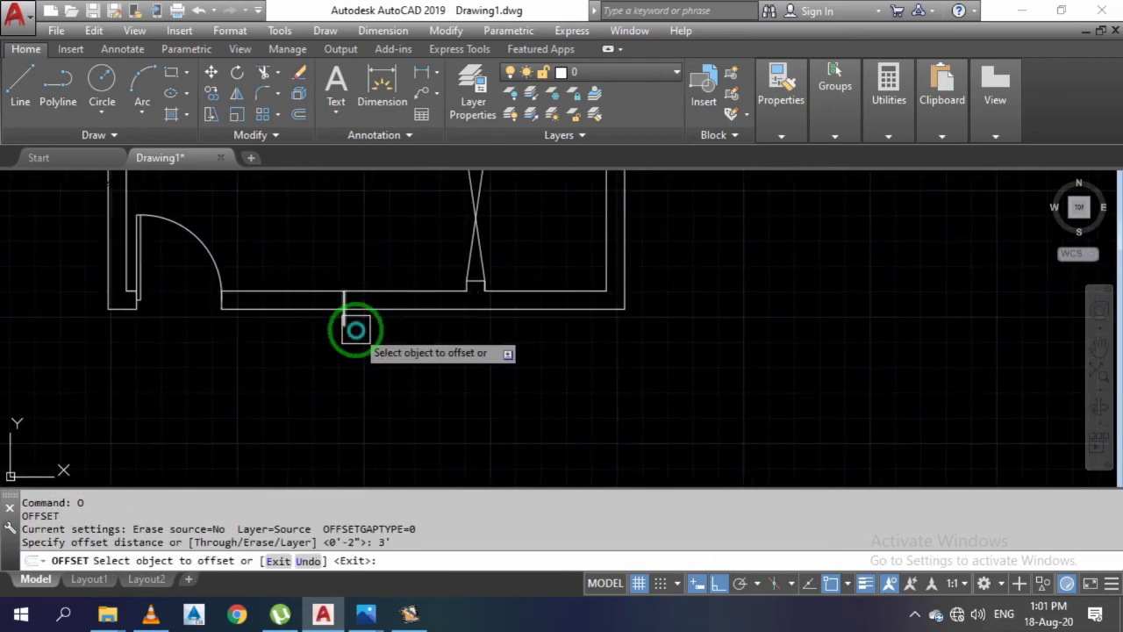
pyautogui.click(344, 318)
pyautogui.click(331, 325)
pyautogui.click(344, 318)
pyautogui.click(377, 320)
pyautogui.press('Escape')
# - Erase the original middle line between the two offsets
pyautogui.click(336, 282)
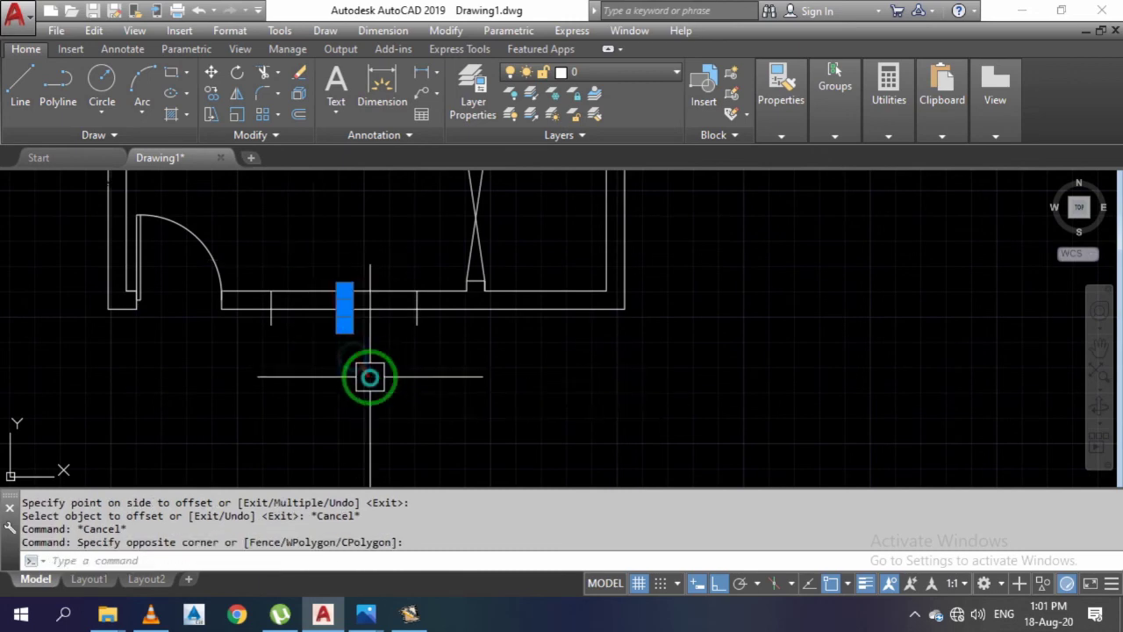
pyautogui.click(369, 378)
pyautogui.write('e')
pyautogui.press('Return')
pyautogui.press('Escape')
# - Trim the two wall stubs inside the window opening
pyautogui.press('Escape')
pyautogui.write('tr')
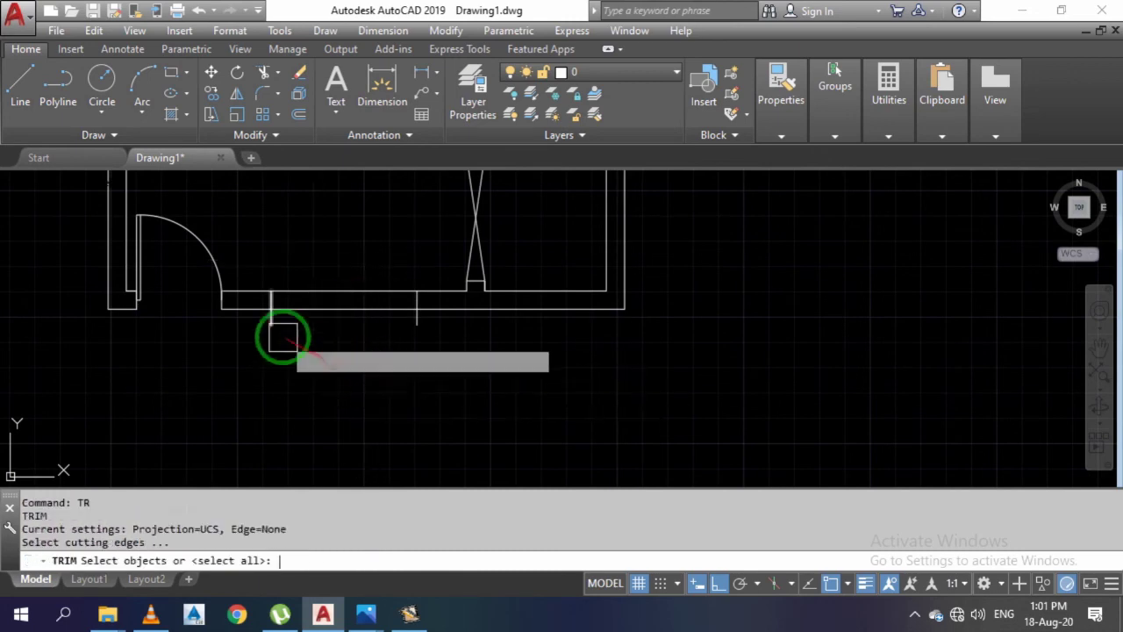
pyautogui.press('Return')
pyautogui.click(272, 321)
pyautogui.click(416, 320)
pyautogui.press('Escape')
pyautogui.write('l')
pyautogui.press('Return')
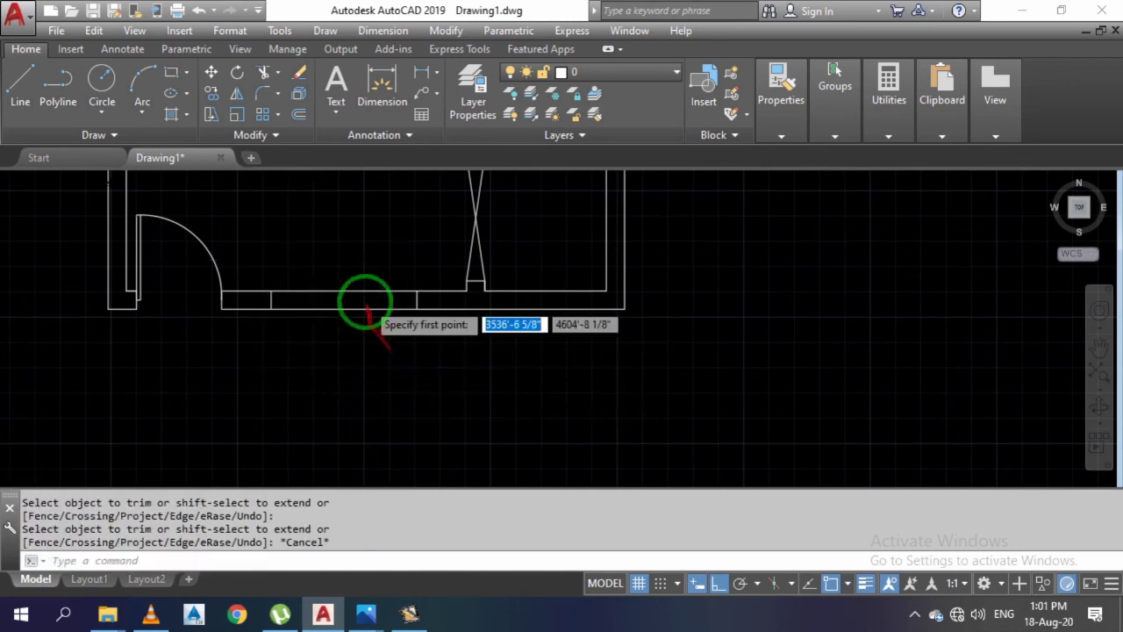
# - Draw a glazing line between the jambs and offset it 2 above and below
pyautogui.scroll(4, 365, 302)
pyautogui.click(120, 295)
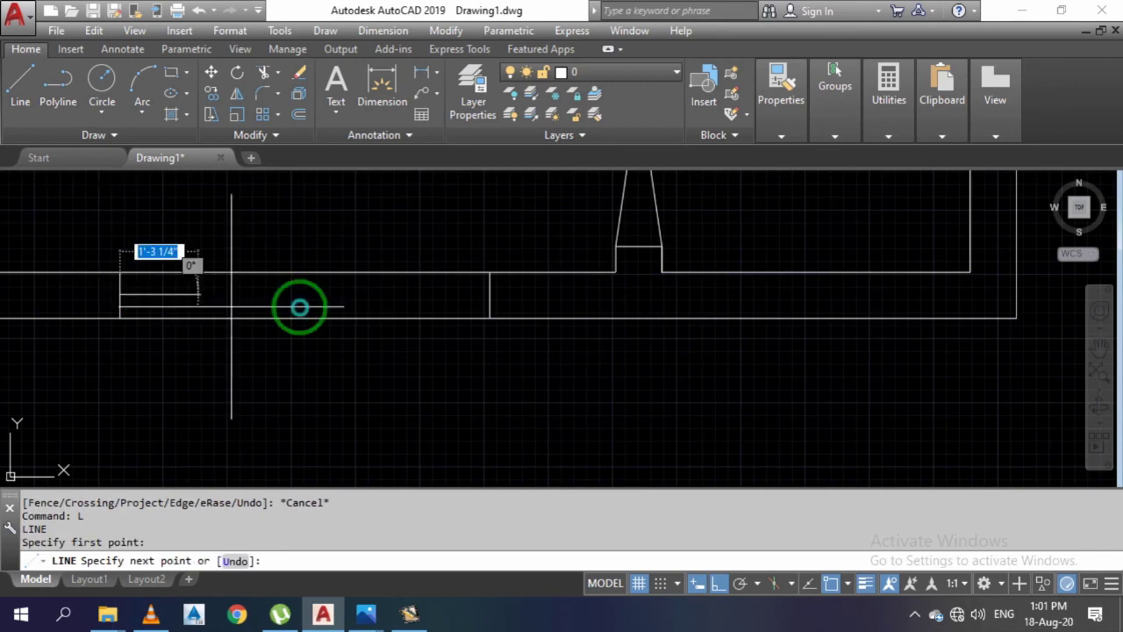
pyautogui.click(490, 295)
pyautogui.press('Escape')
pyautogui.press('Escape')
pyautogui.press('Escape')
pyautogui.write('o')
pyautogui.press('Return')
pyautogui.write('2')
pyautogui.press('Return')
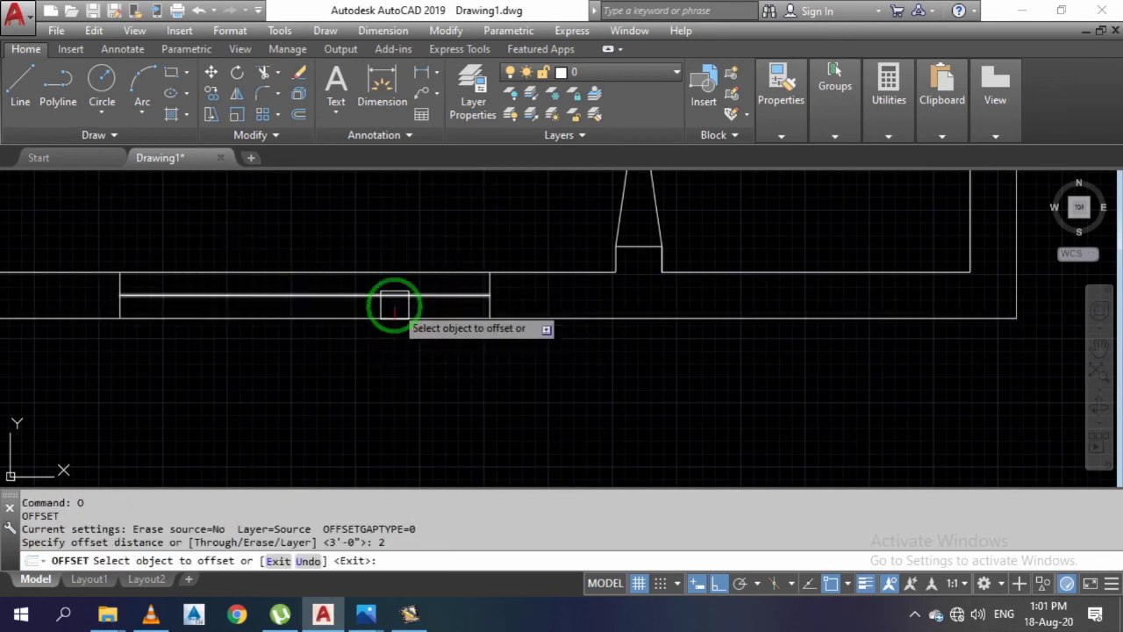
pyautogui.click(394, 306)
pyautogui.click(401, 238)
pyautogui.click(388, 307)
pyautogui.click(395, 375)
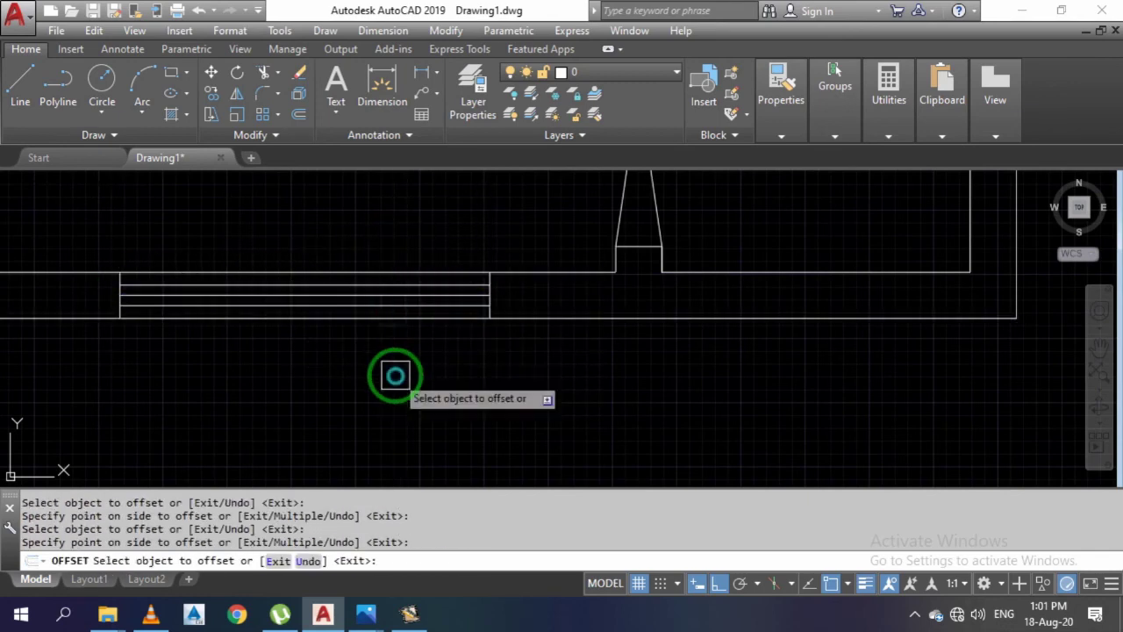
pyautogui.press('Escape')
pyautogui.press('Escape')
# - Delete the leftover extra line in the window
pyautogui.scroll(3, 396, 342)
pyautogui.scroll(2, 399, 303)
pyautogui.click(397, 268)
pyautogui.press('Delete')
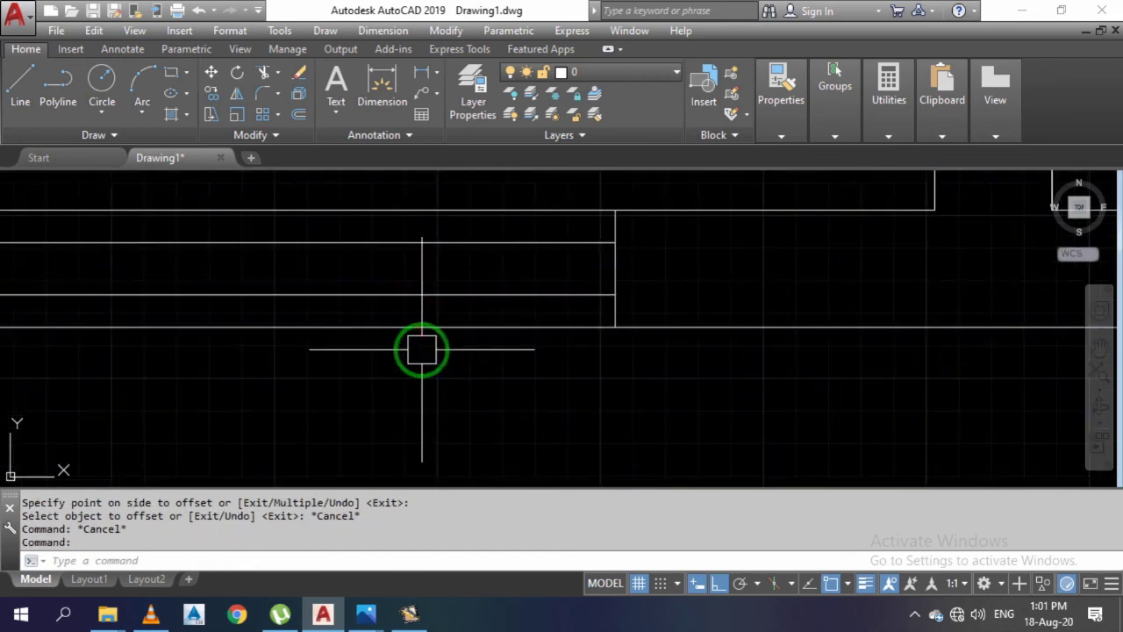
pyautogui.scroll(-2, 421, 350)
pyautogui.scroll(-2, 404, 350)
pyautogui.scroll(-1, 474, 337)
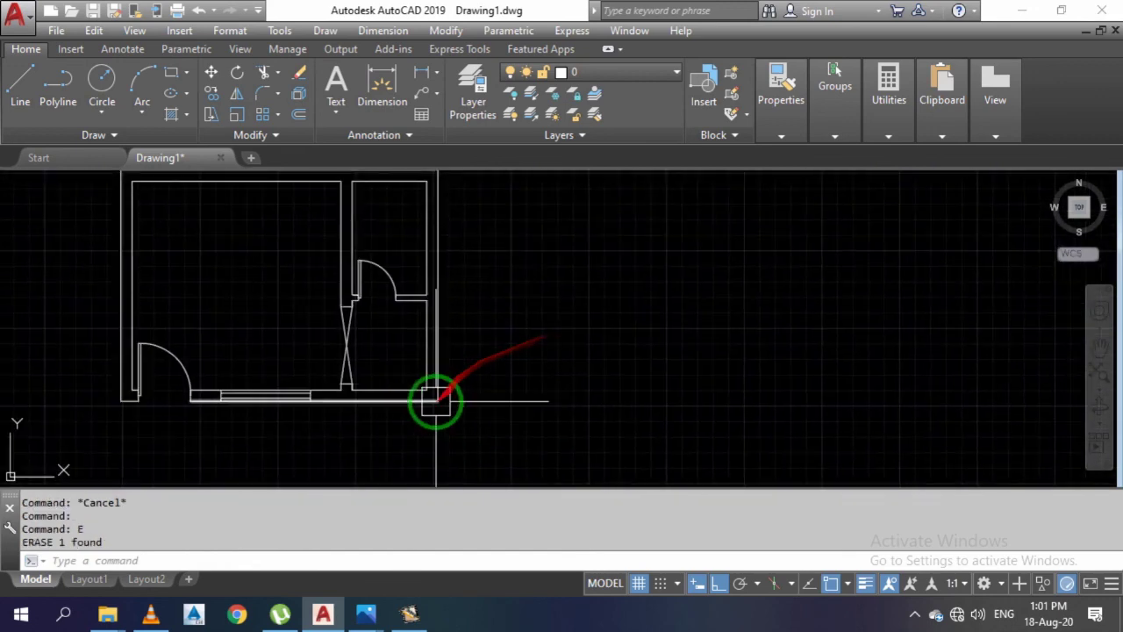
# - Draw a short line at the midpoint of the right room's top wall
pyautogui.scroll(-1, 289, 464)
pyautogui.scroll(6, 376, 319)
pyautogui.scroll(2, 370, 322)
pyautogui.press('Escape')
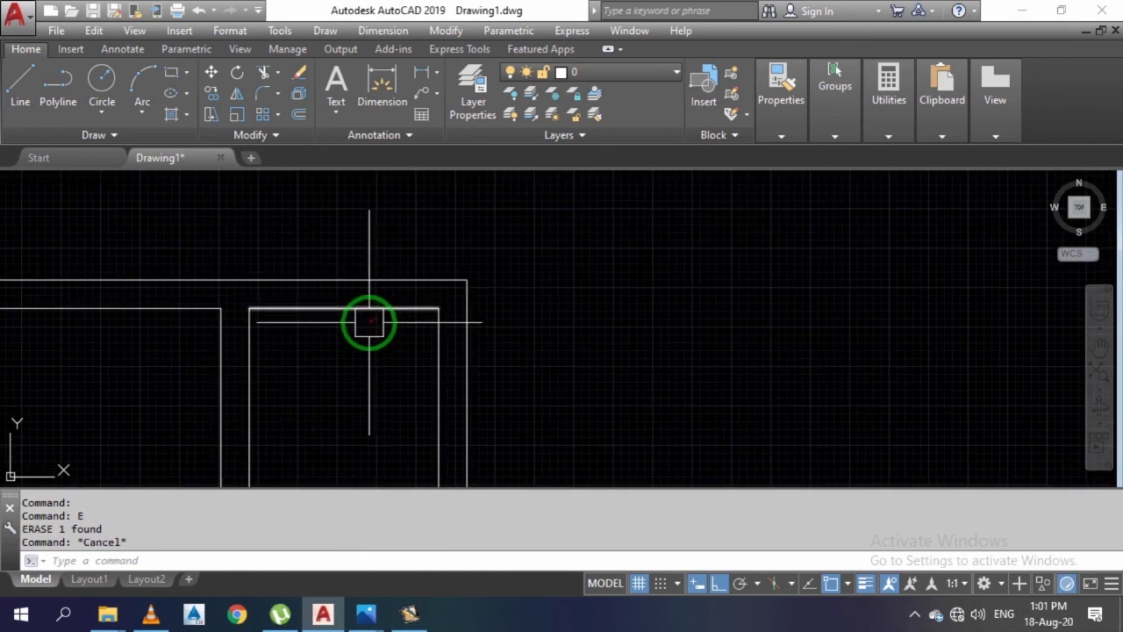
pyautogui.press('Return')
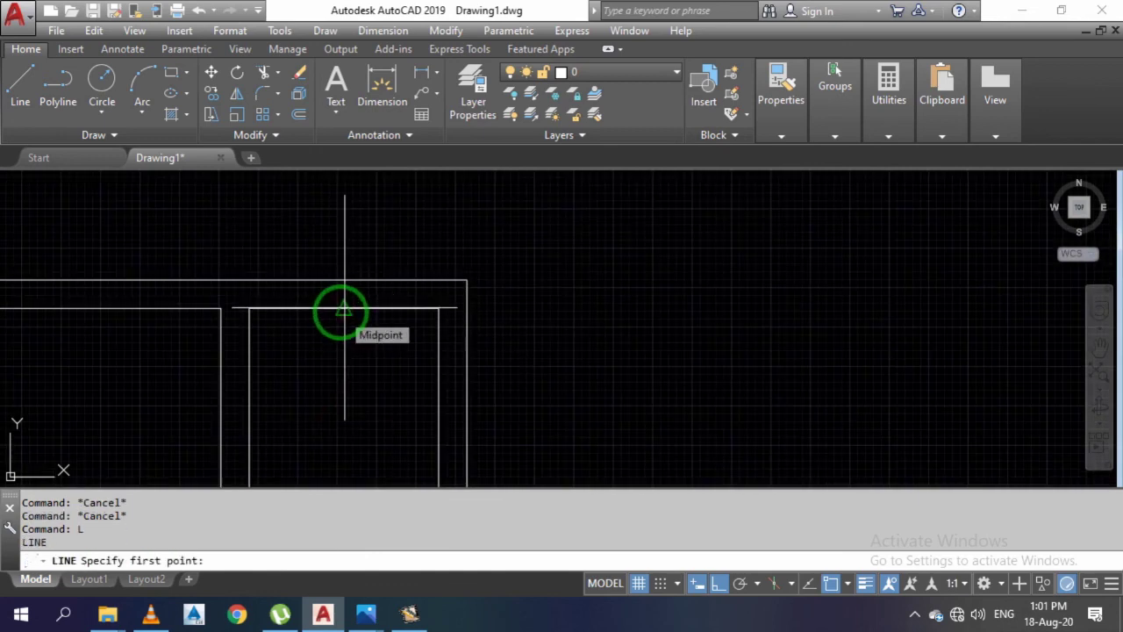
pyautogui.press('Escape')
pyautogui.press('Escape')
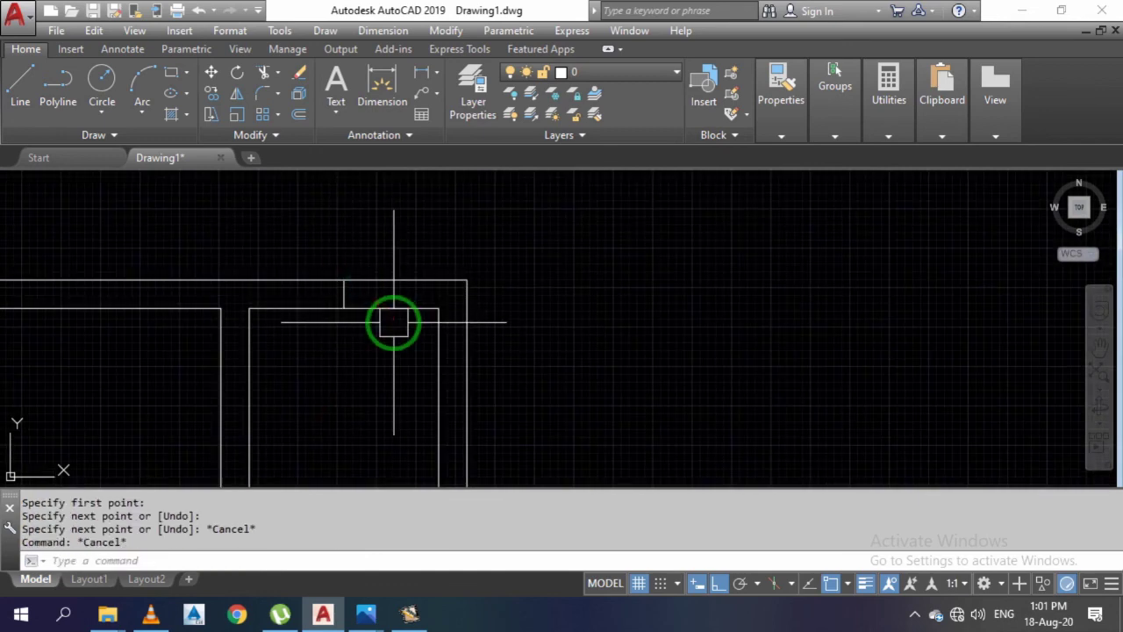
# - Offset the short top-wall line 12 to each side
pyautogui.write('o')
pyautogui.press('Return')
pyautogui.write('12')
pyautogui.press('Return')
pyautogui.click(345, 294)
pyautogui.click(339, 300)
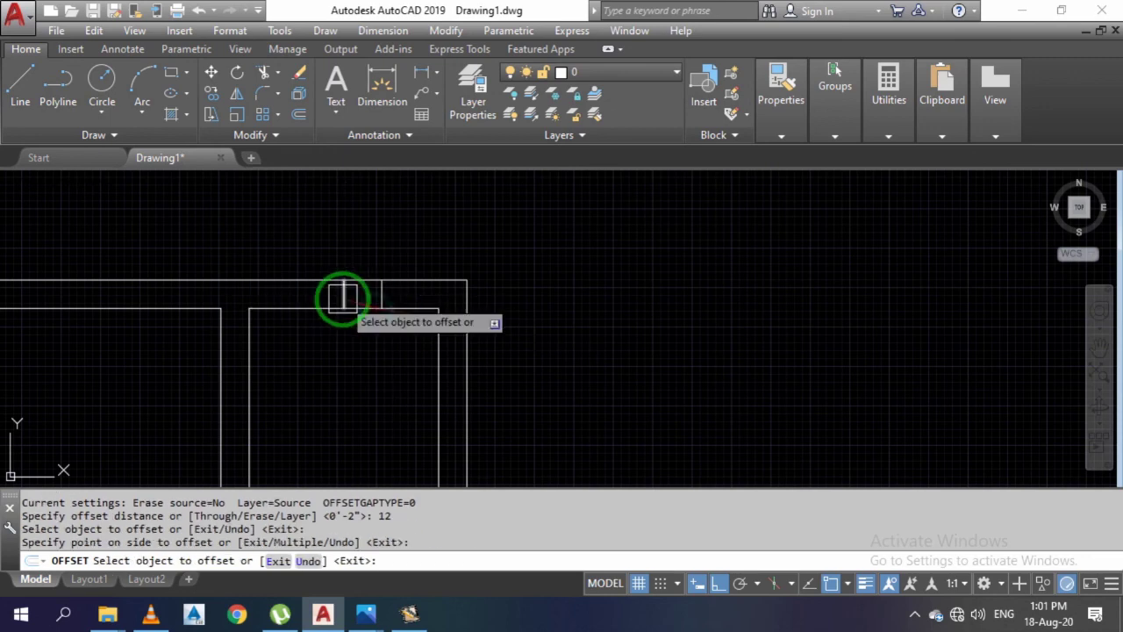
pyautogui.click(296, 309)
pyautogui.click(263, 329)
pyautogui.press('Escape')
pyautogui.press('Escape')
# - Delete the centre divider line from the new opening
pyautogui.click(332, 294)
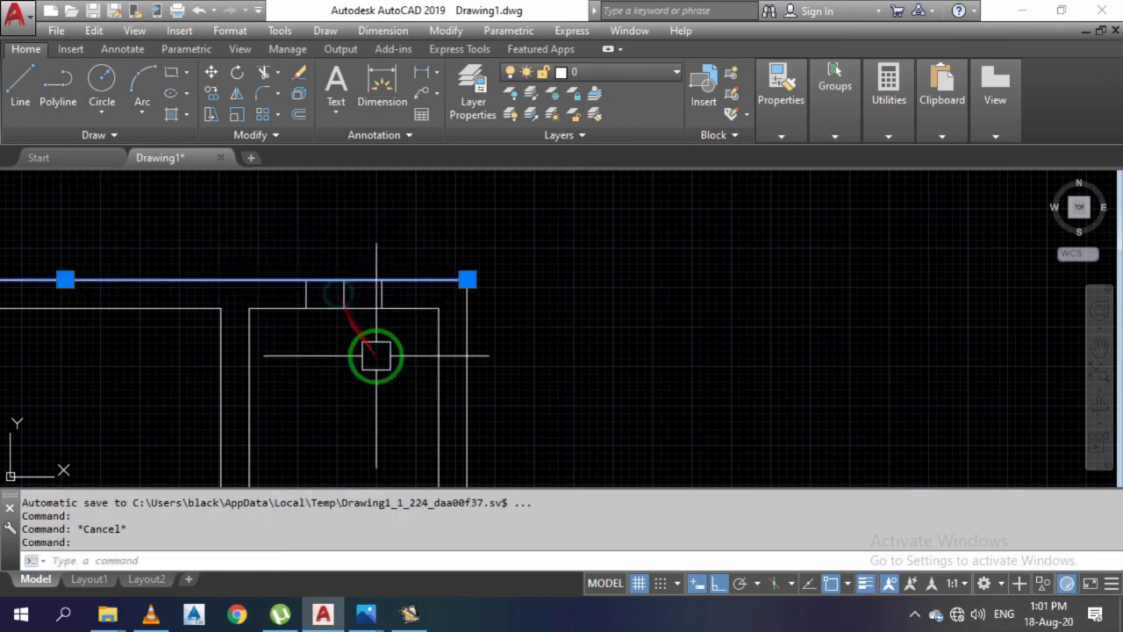
pyautogui.press('Escape')
pyautogui.click(337, 268)
pyautogui.press('Delete')
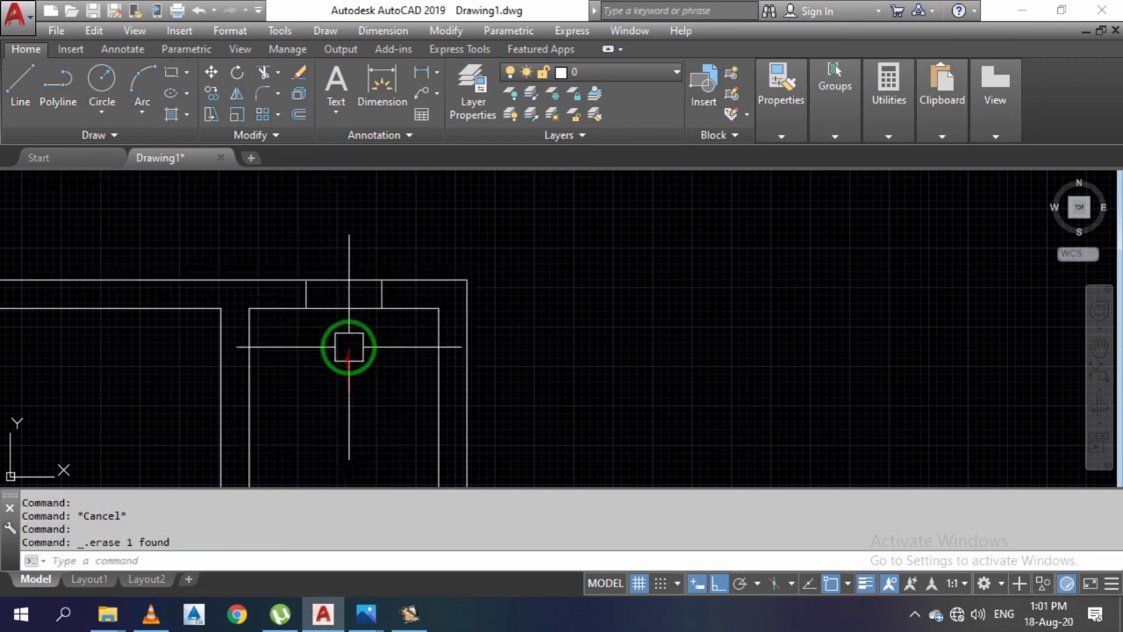
# - Draw a glazing line across the opening between the window jambs
pyautogui.scroll(4, 320, 281)
pyautogui.write('L')
pyautogui.press('Return')
pyautogui.click(289, 313)
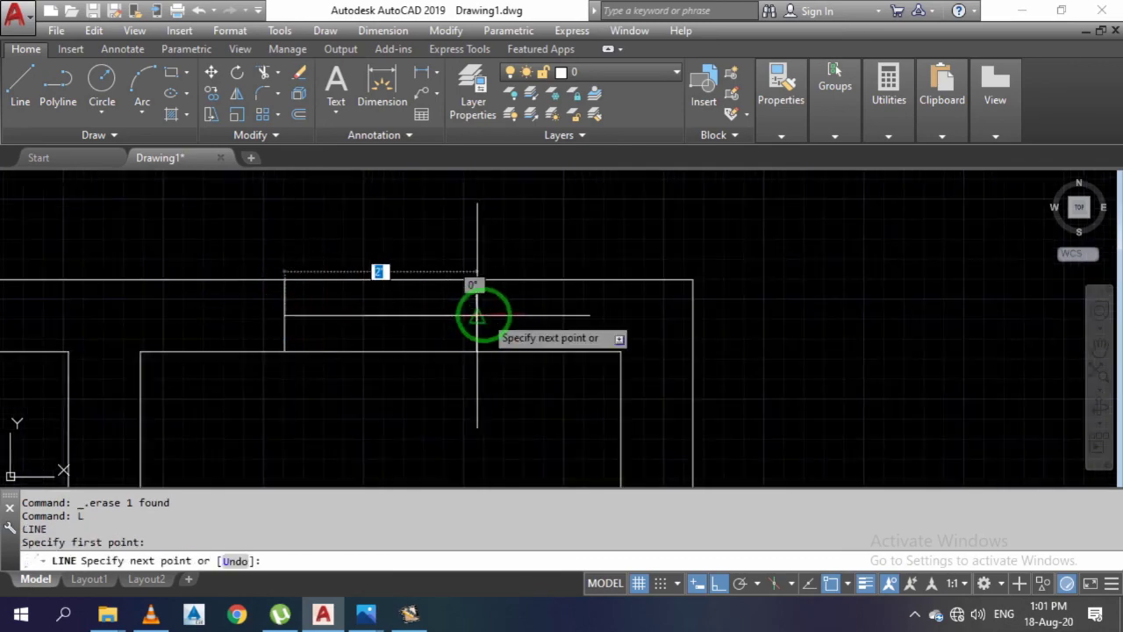
pyautogui.click(479, 309)
pyautogui.press('Escape')
pyautogui.press('Escape')
pyautogui.scroll(-3, 484, 296)
pyautogui.scroll(-2, 526, 311)
pyautogui.scroll(2, 401, 376)
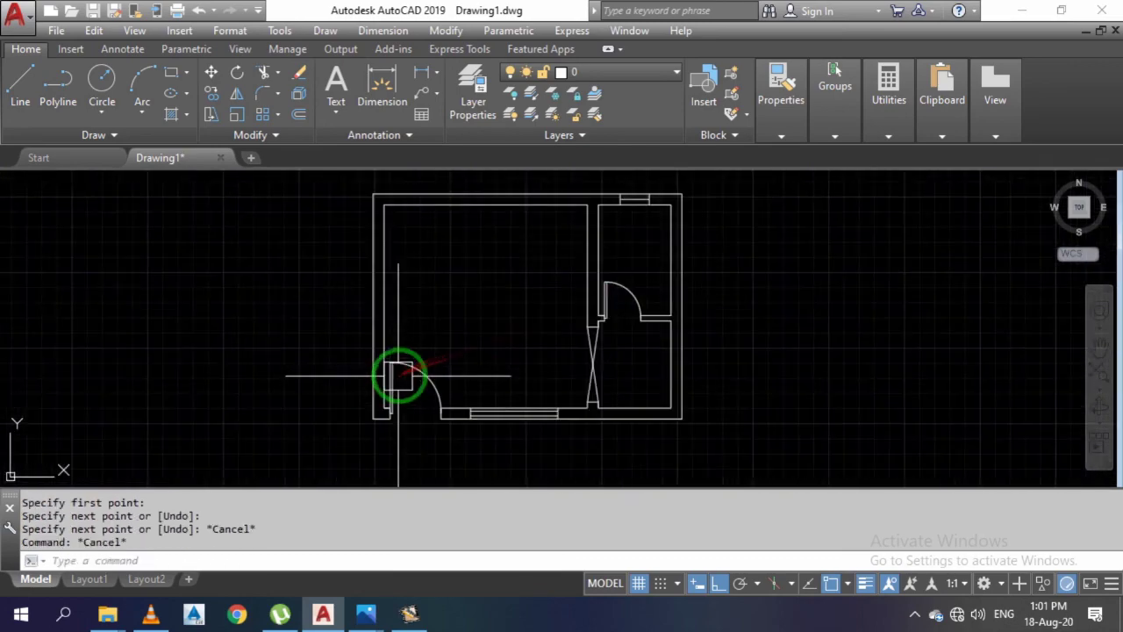
pyautogui.moveTo(534, 359); pyautogui.dragTo(463, 372, button='middle')
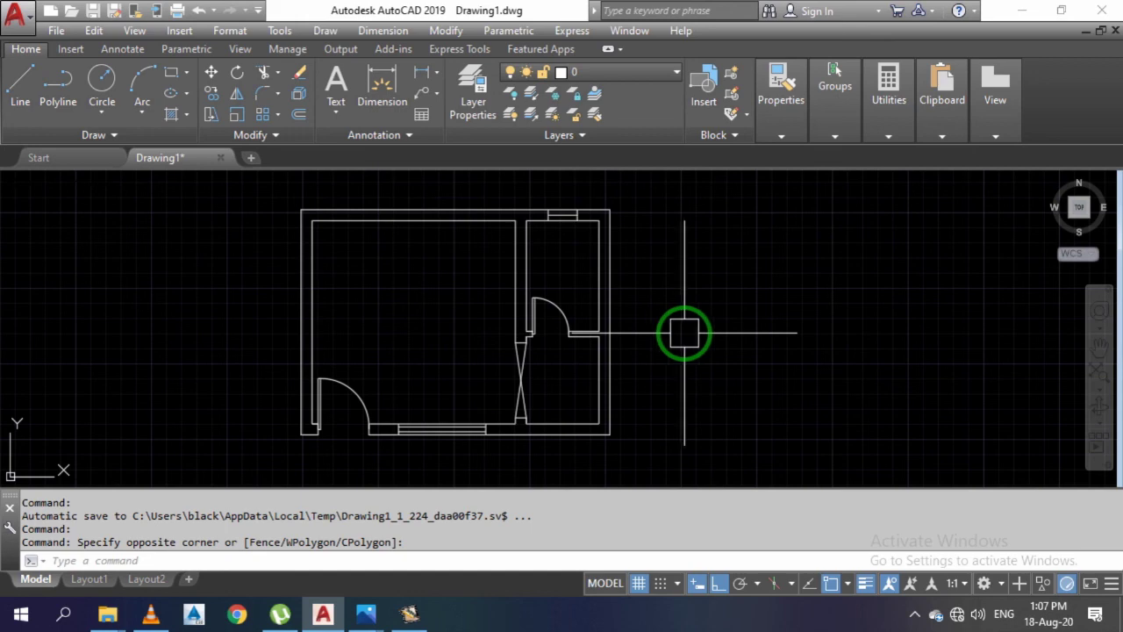
pyautogui.click(690, 331)
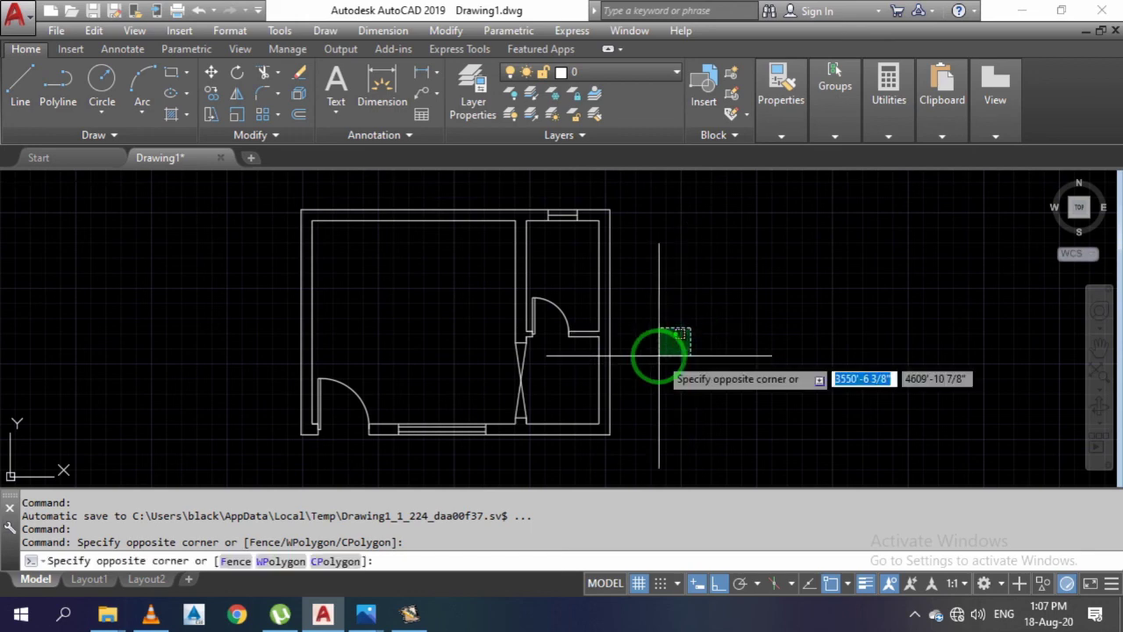